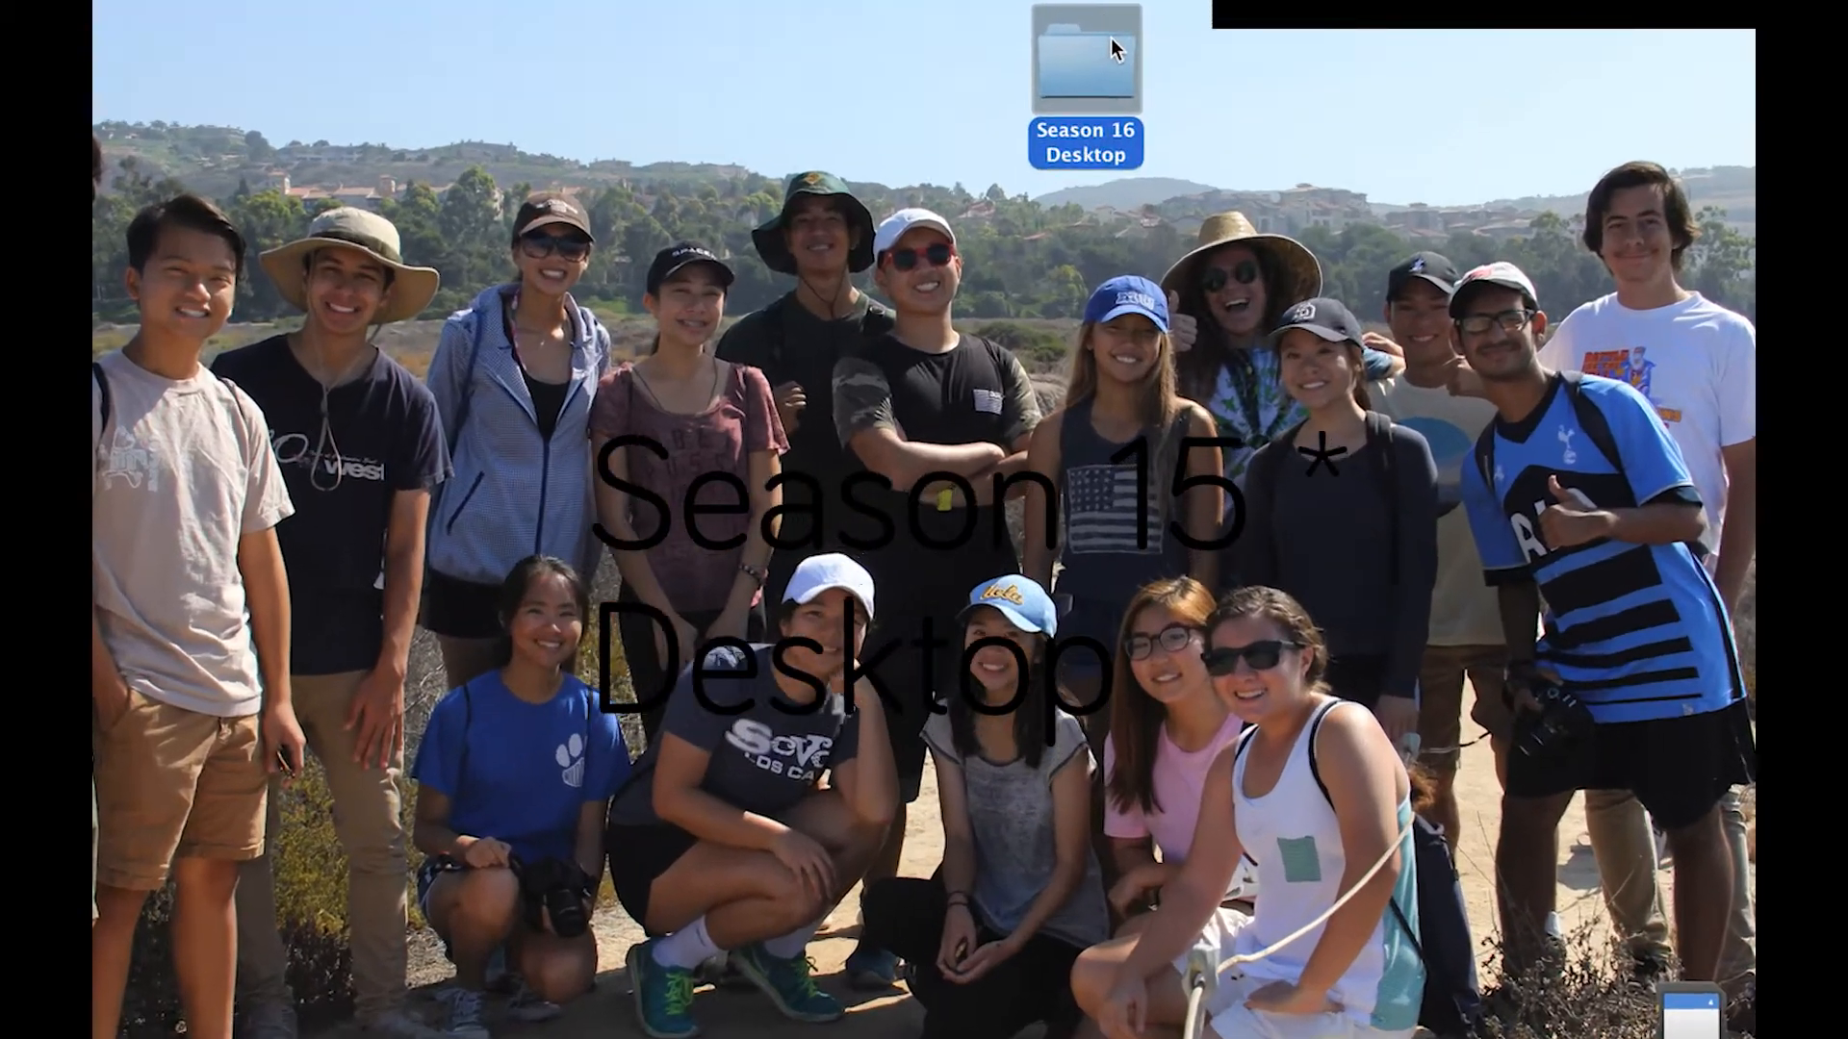
double_click(1101, 123)
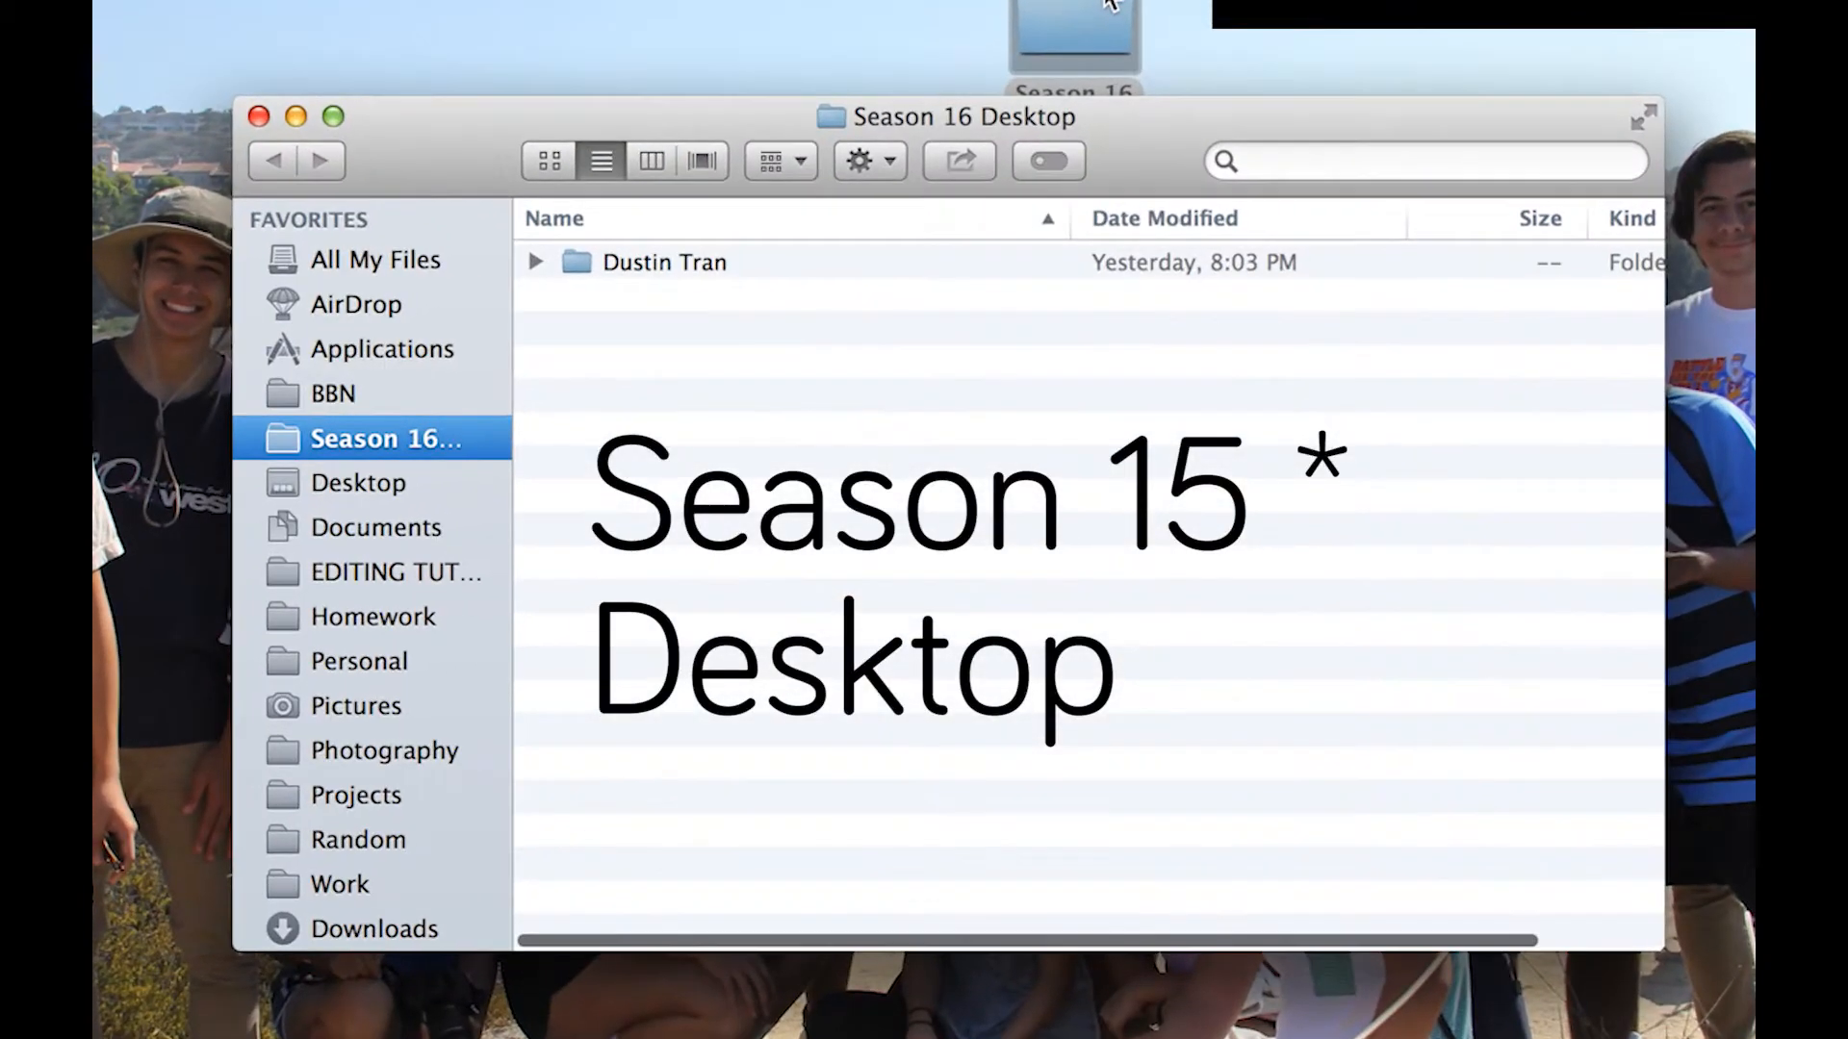
left_click(534, 264)
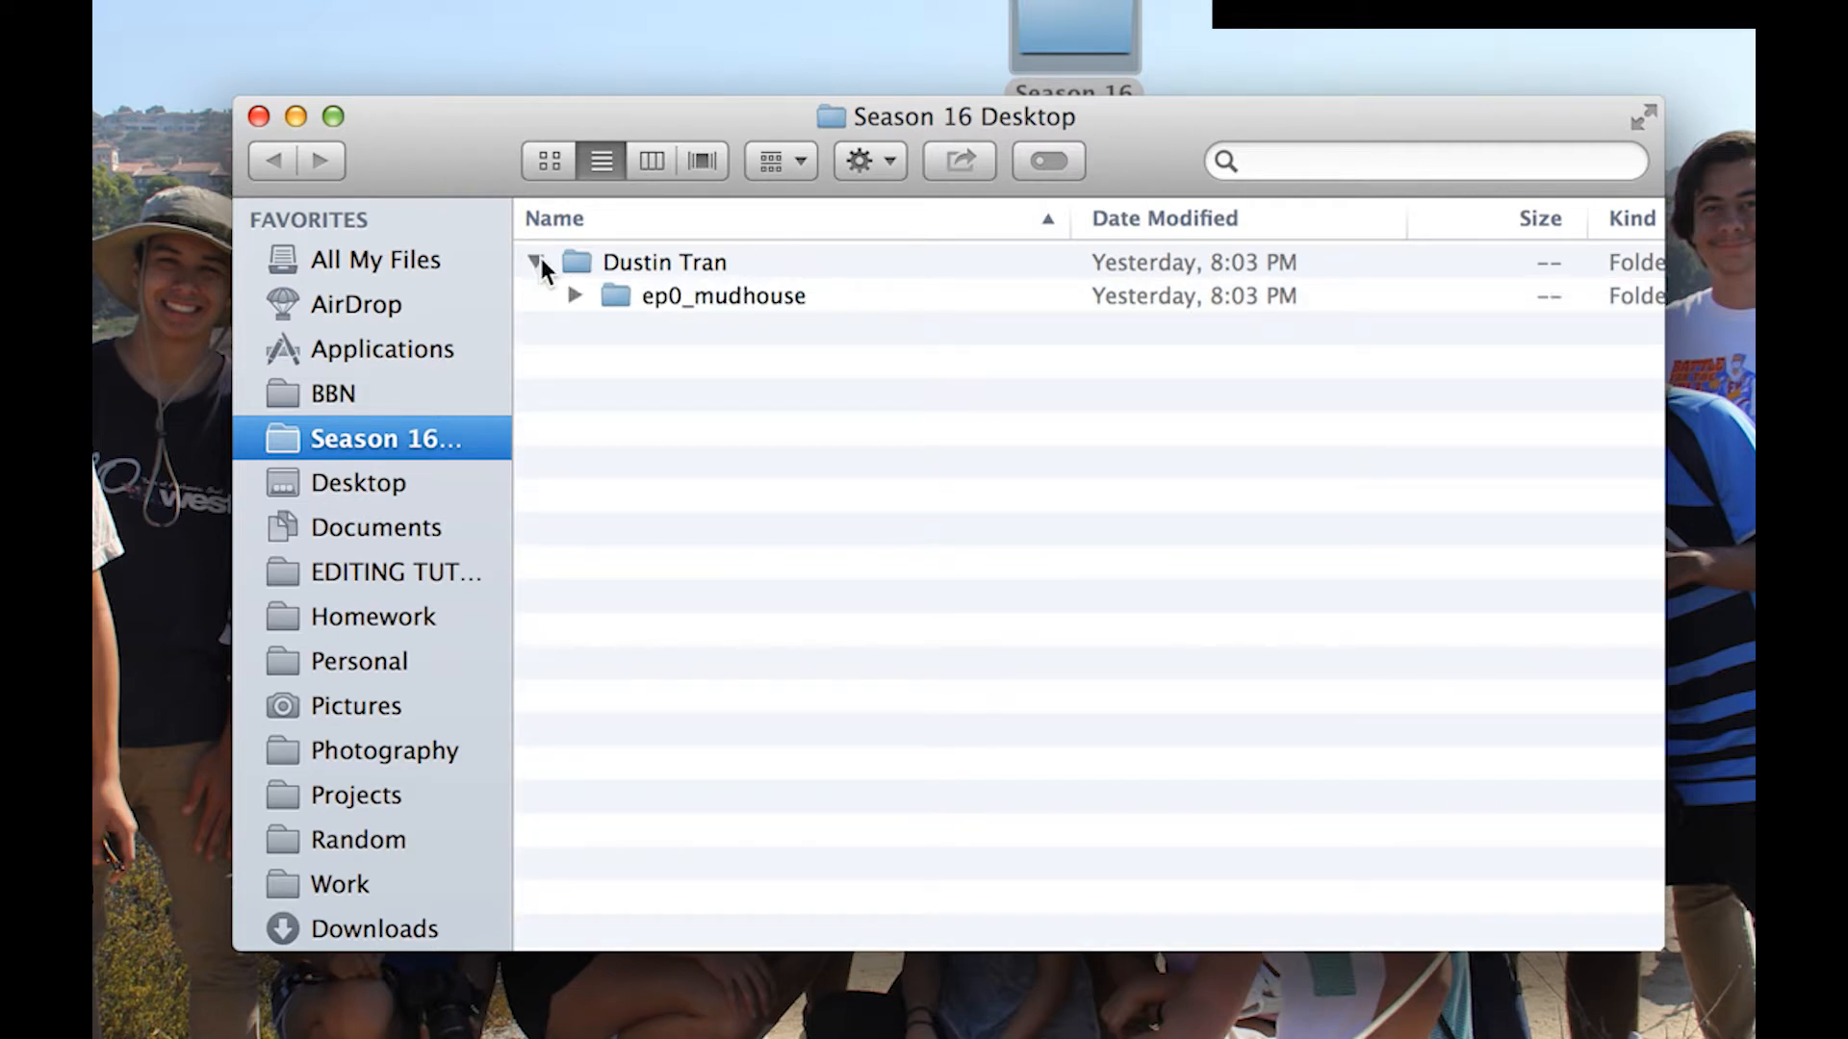
left_click(574, 294)
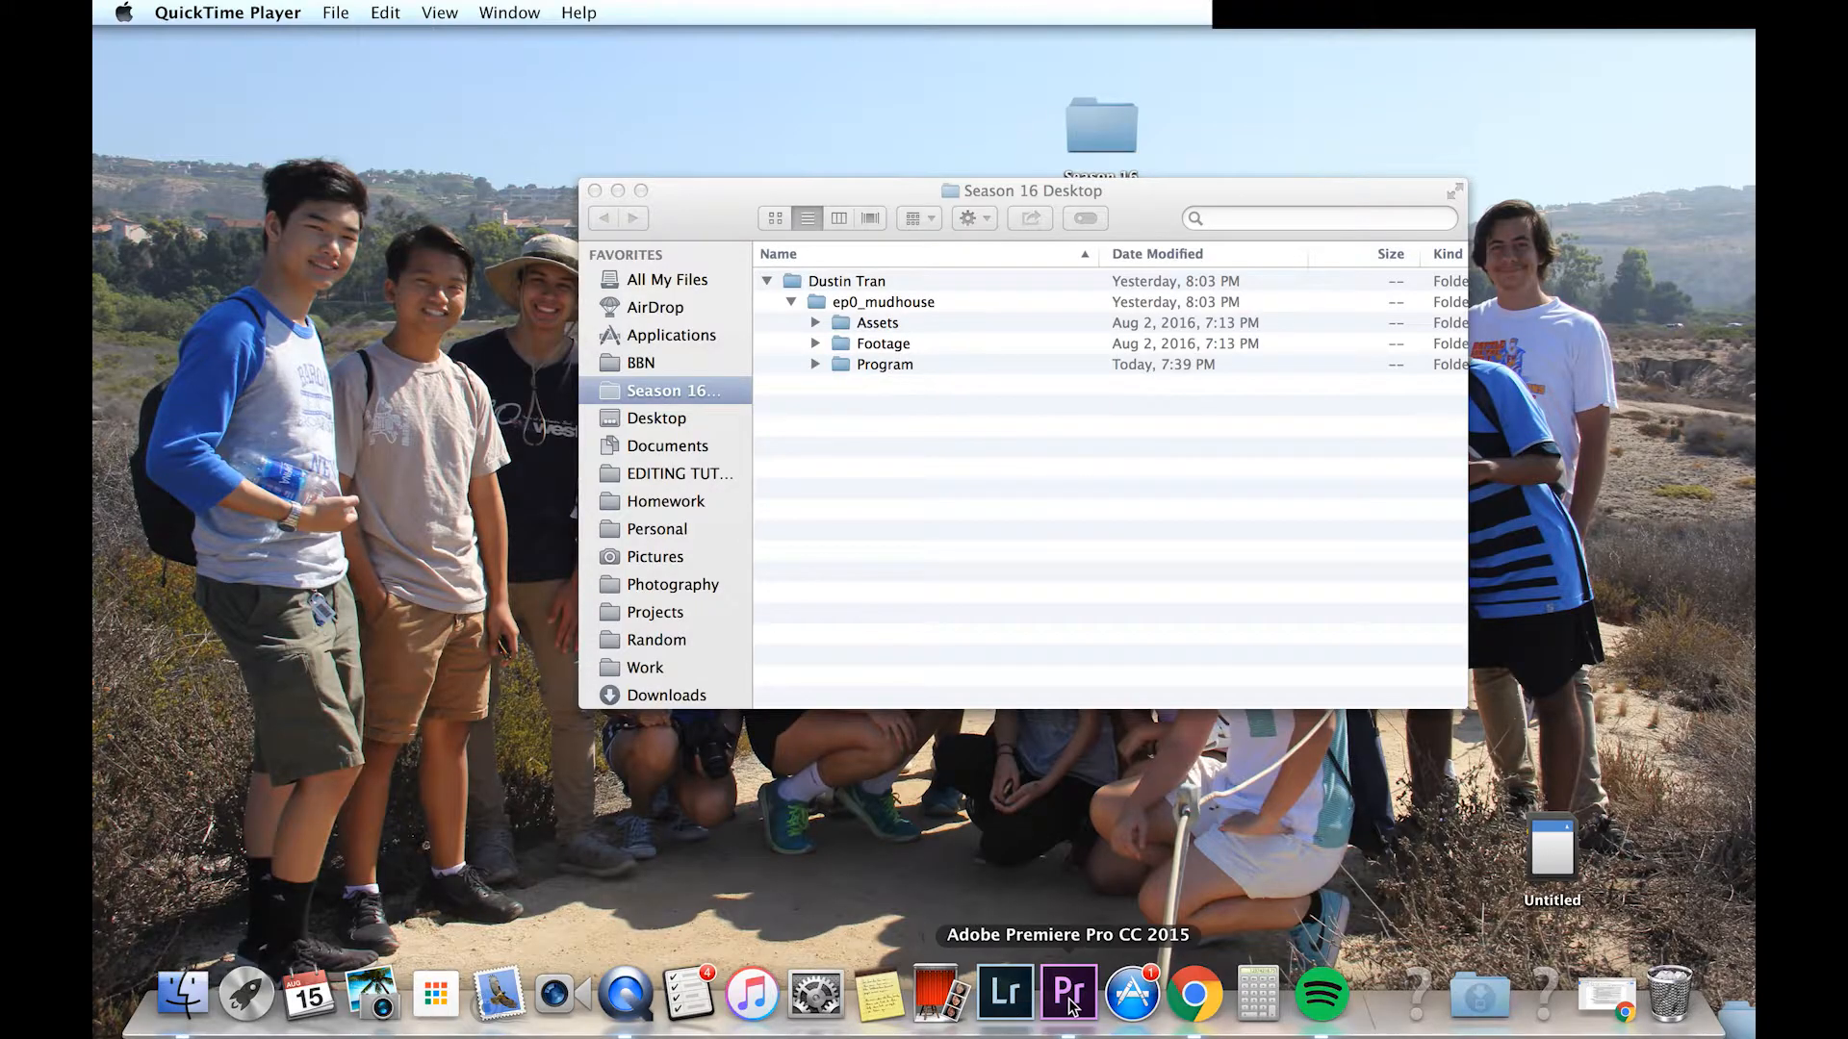
Step: Launch Premiere Pro and start a new project named ep0_mudhouse
left_click(1068, 991)
left_click(524, 306)
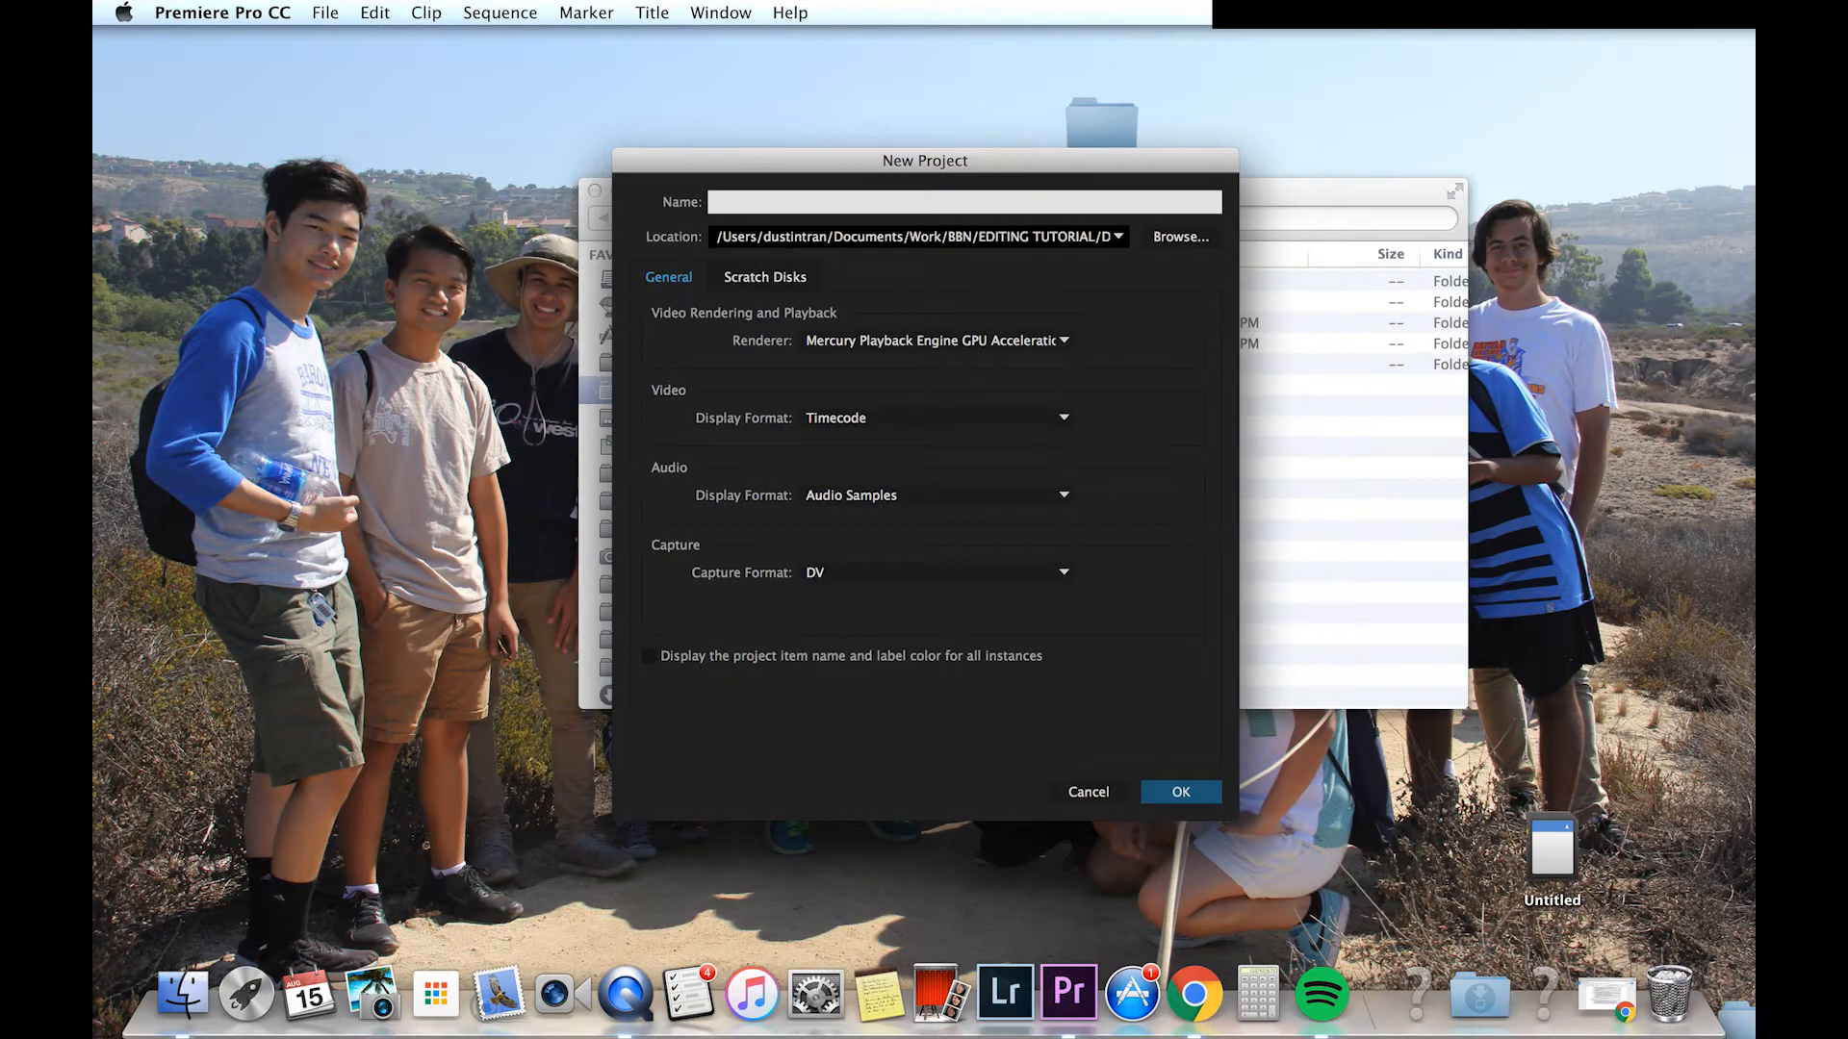
type("ep0_mudhouse")
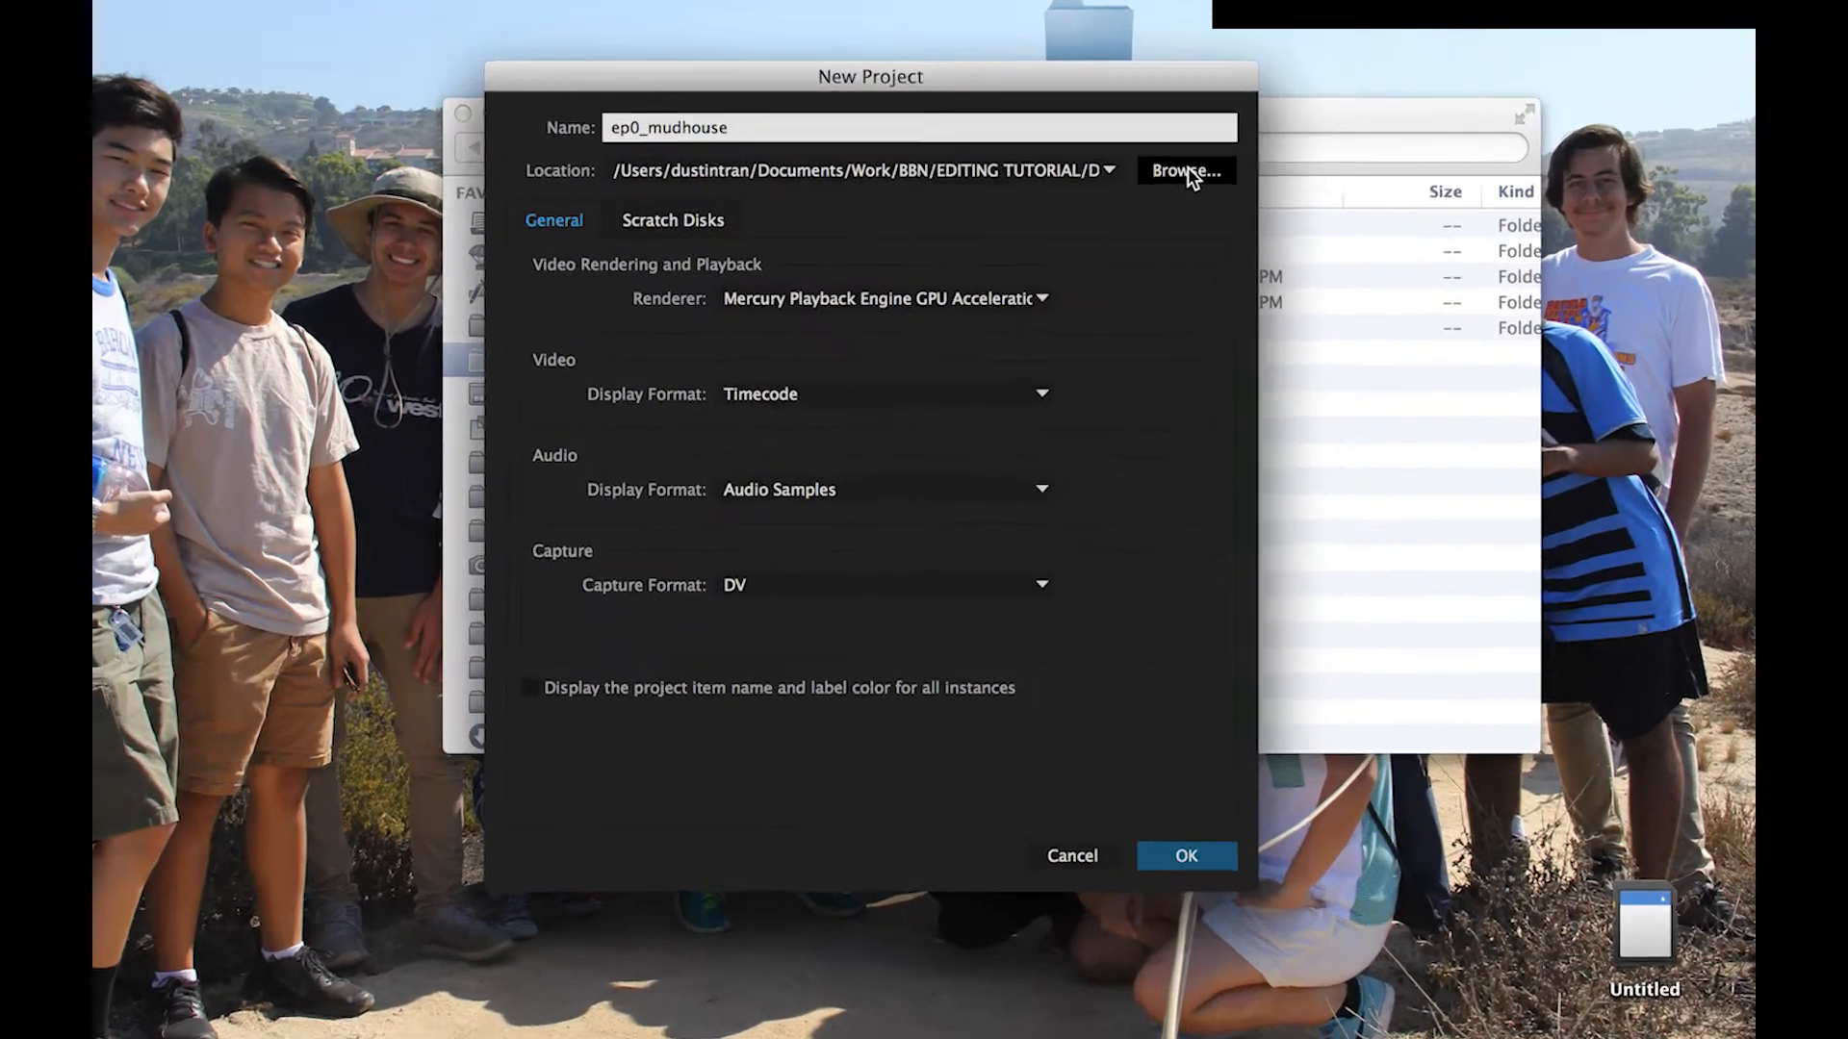
Step: Set the project location to the Program folder inside ep0_mudhouse and create the project
left_click(1181, 237)
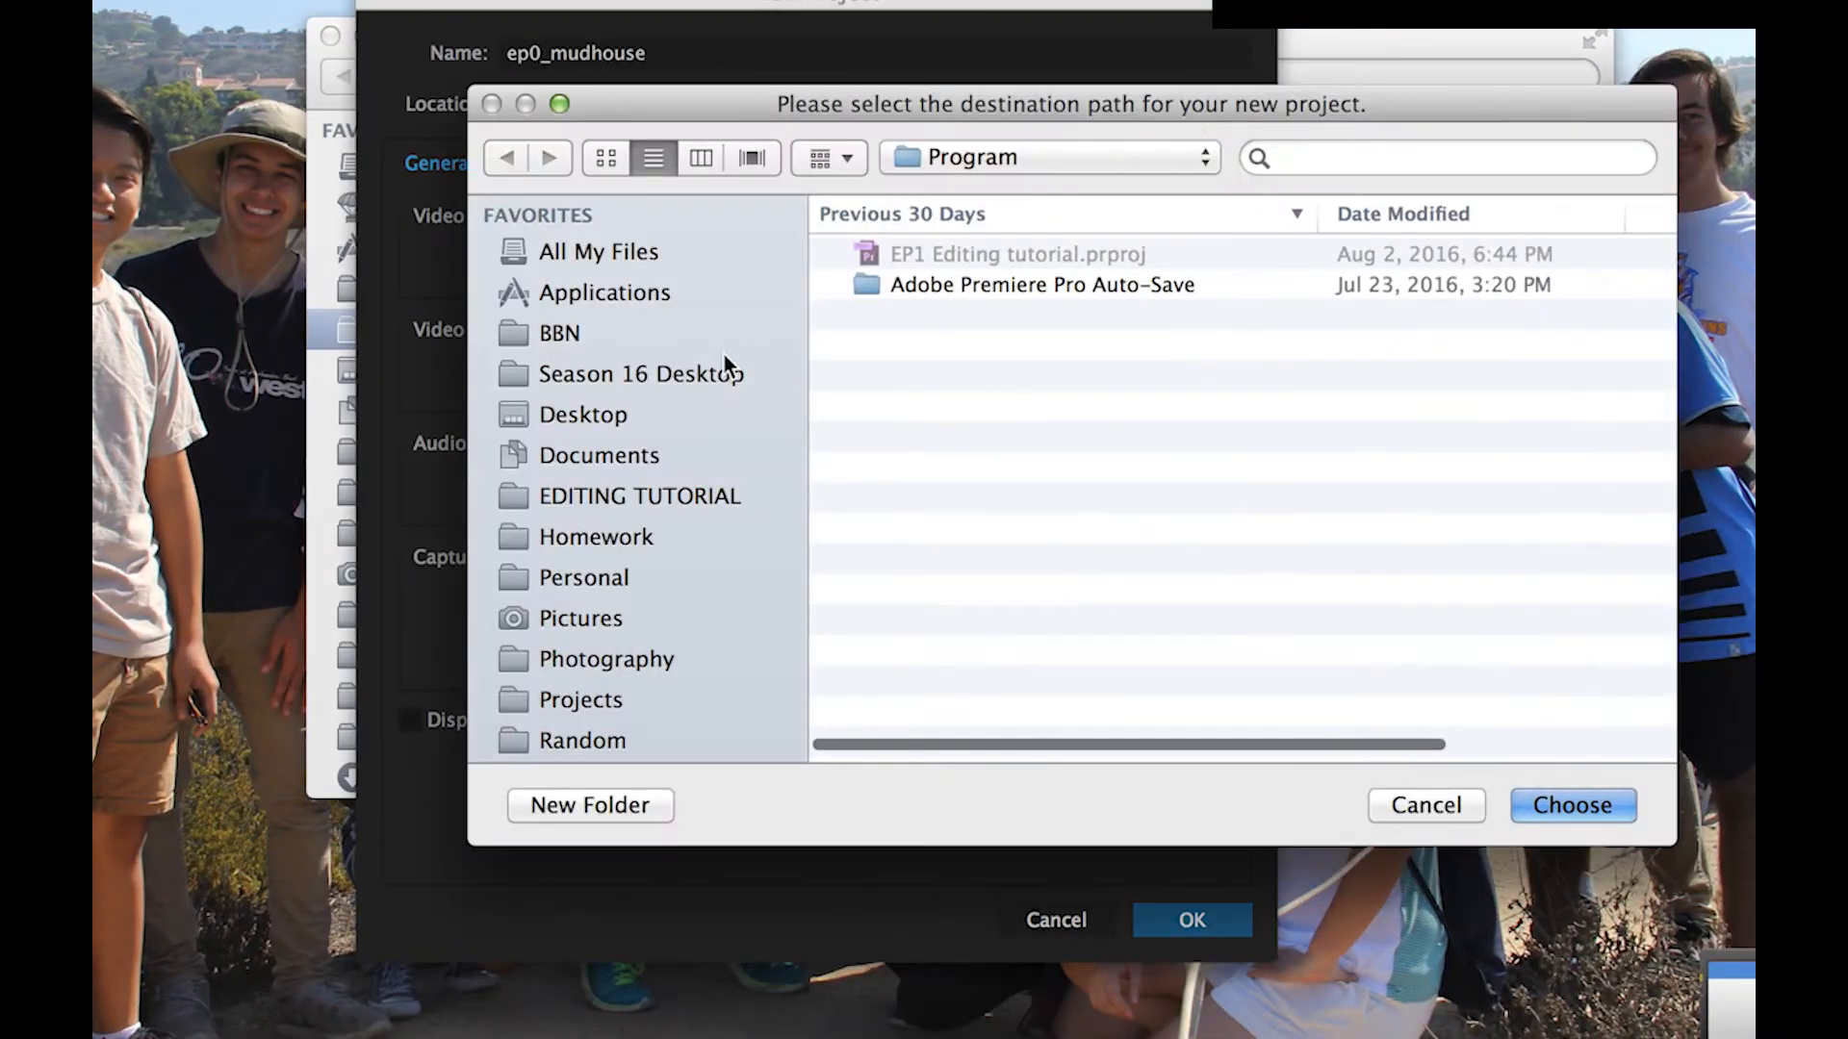
left_click(651, 377)
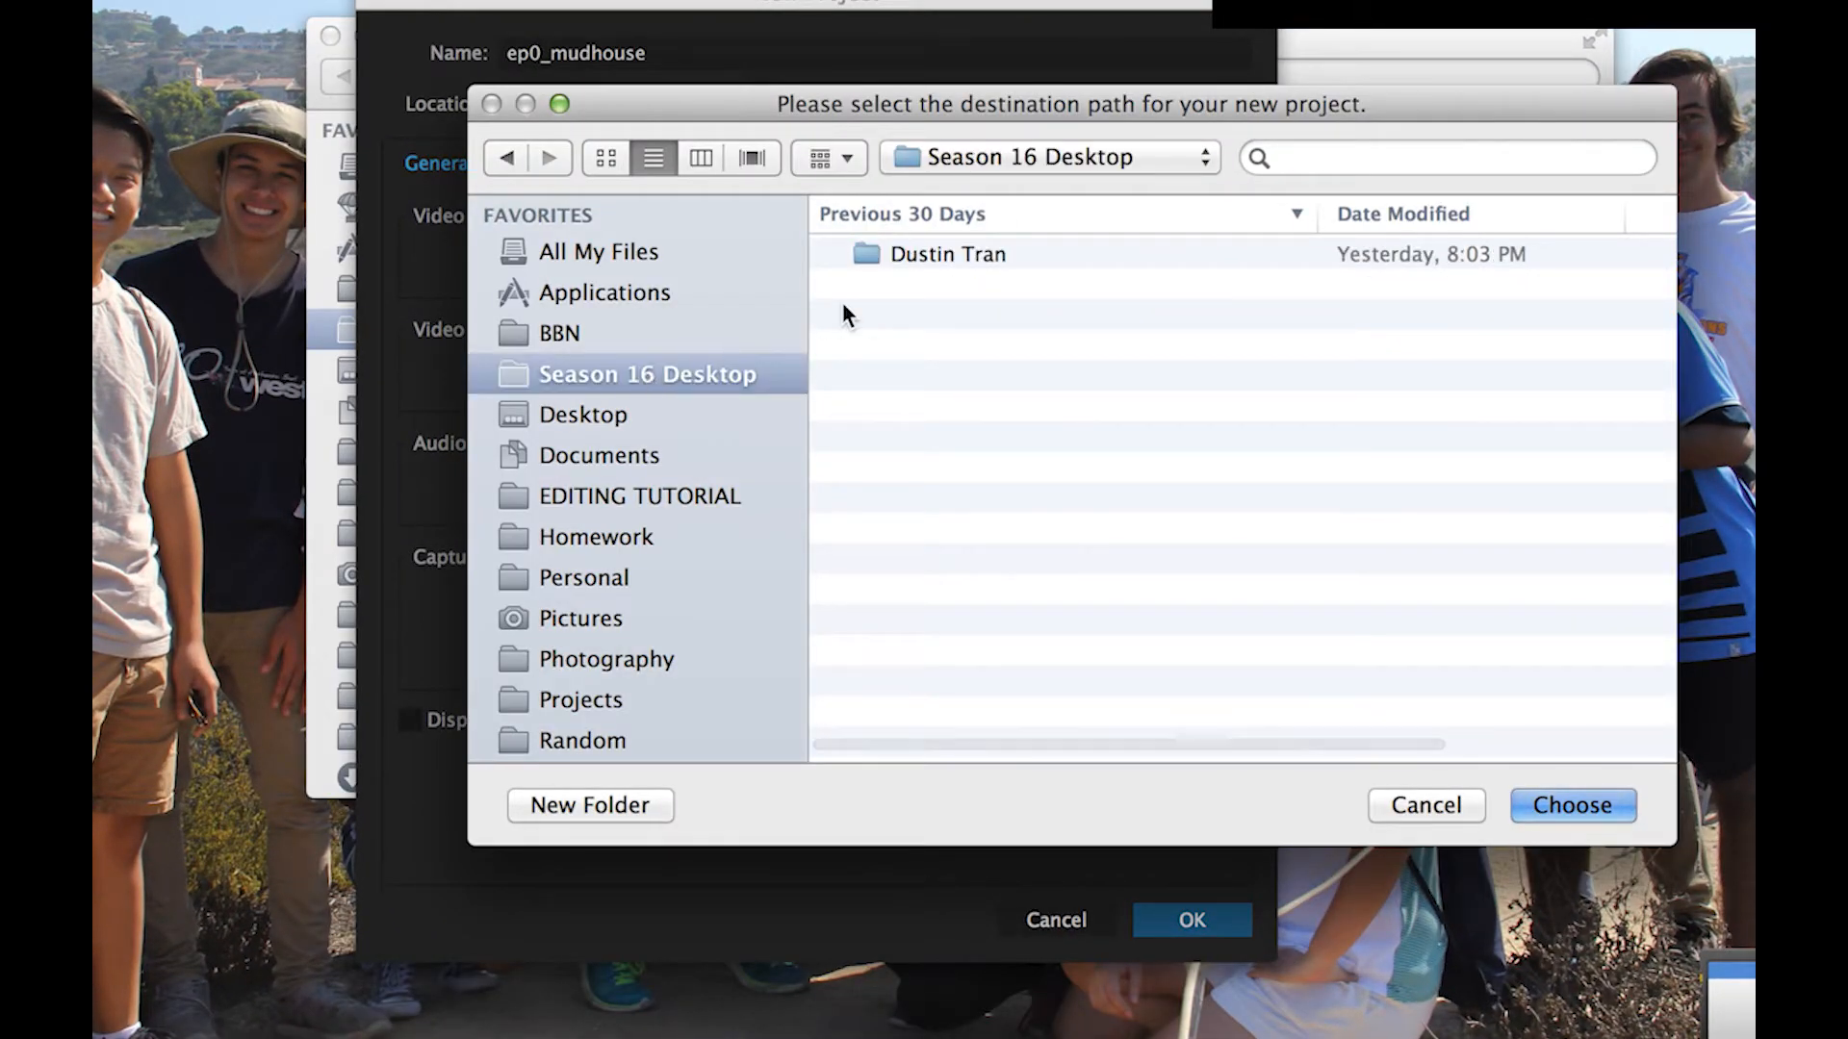
double_click(911, 258)
double_click(911, 258)
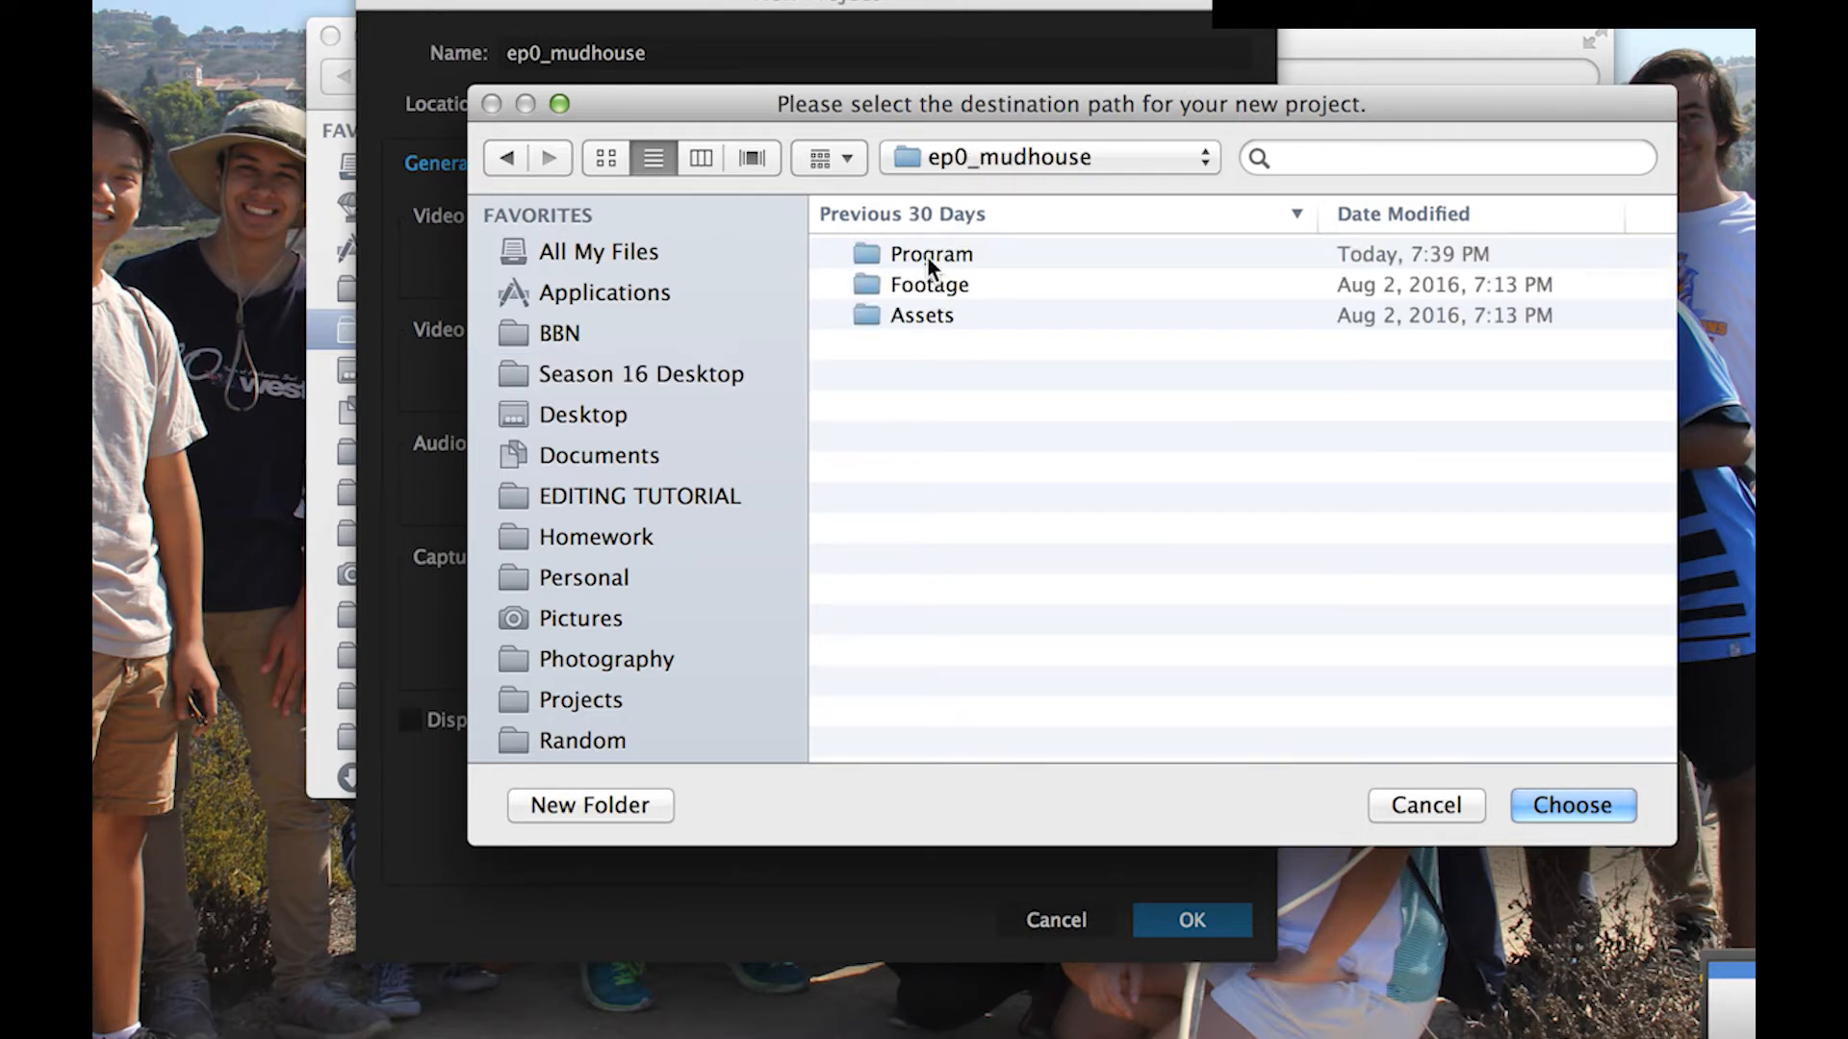
left_click(927, 256)
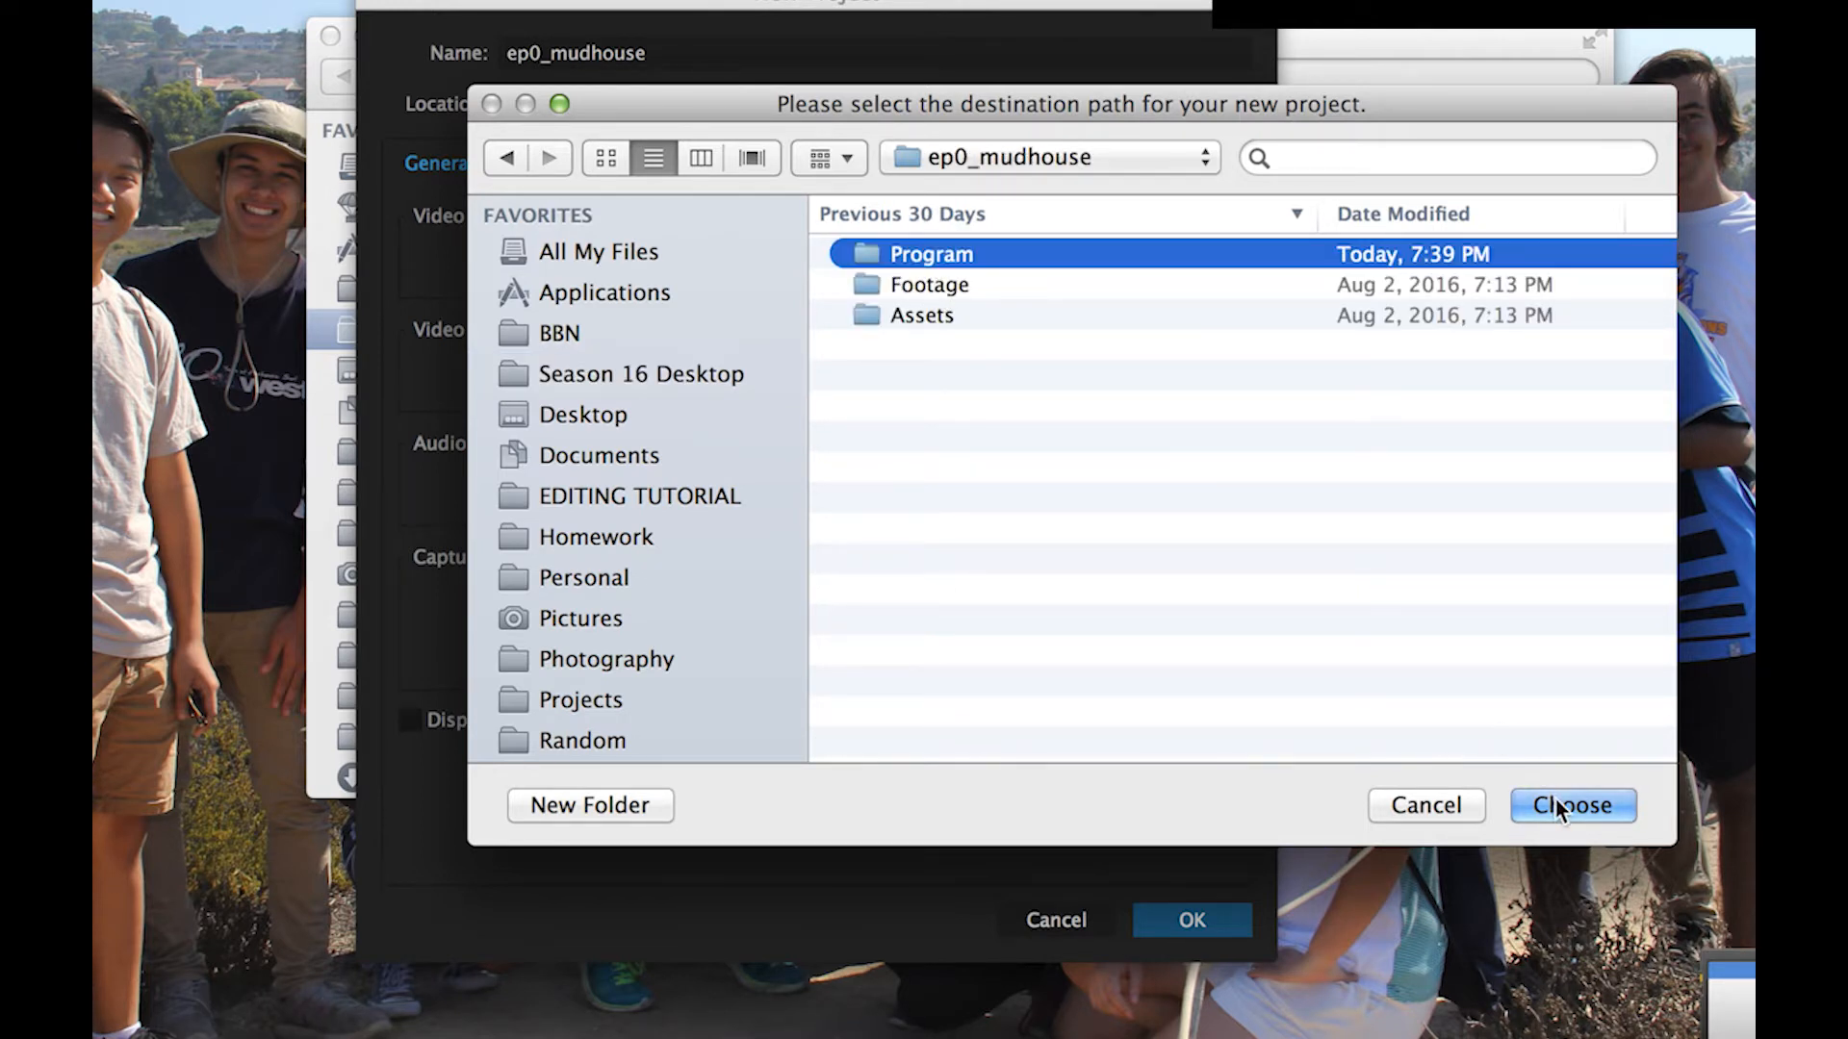
left_click(1555, 801)
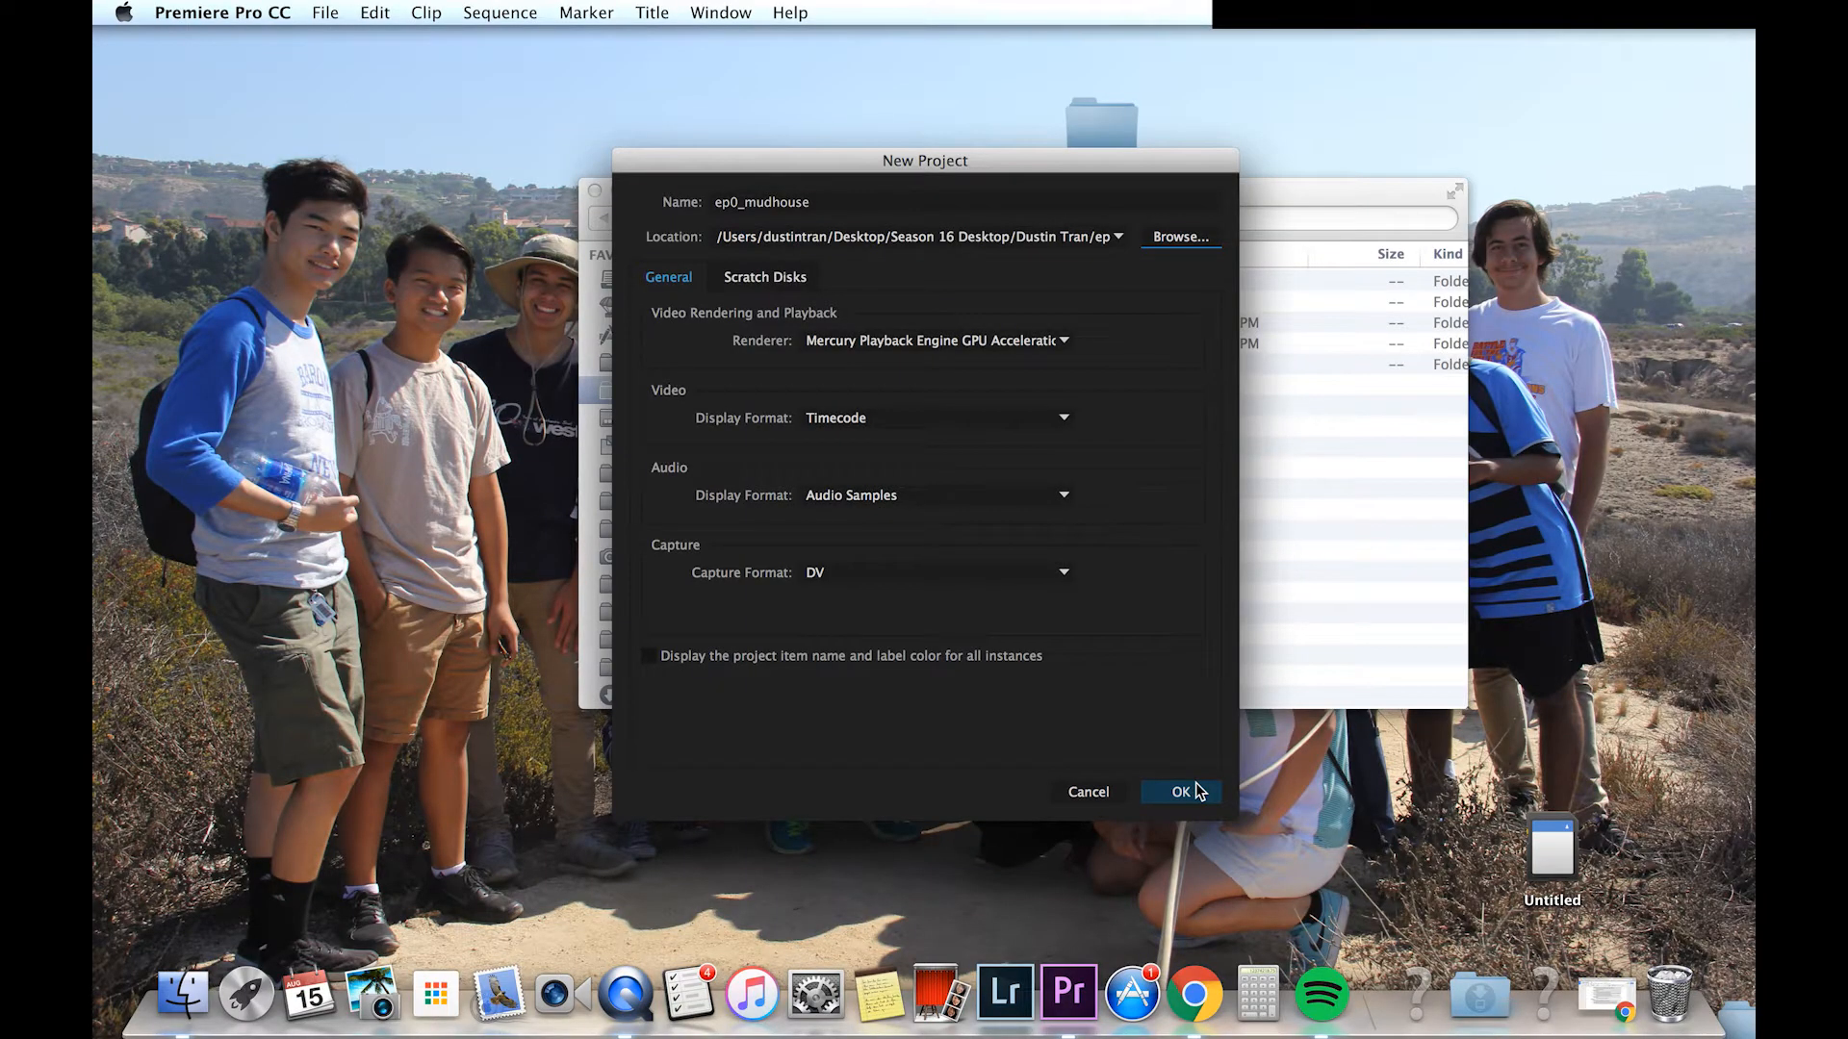
left_click(1189, 791)
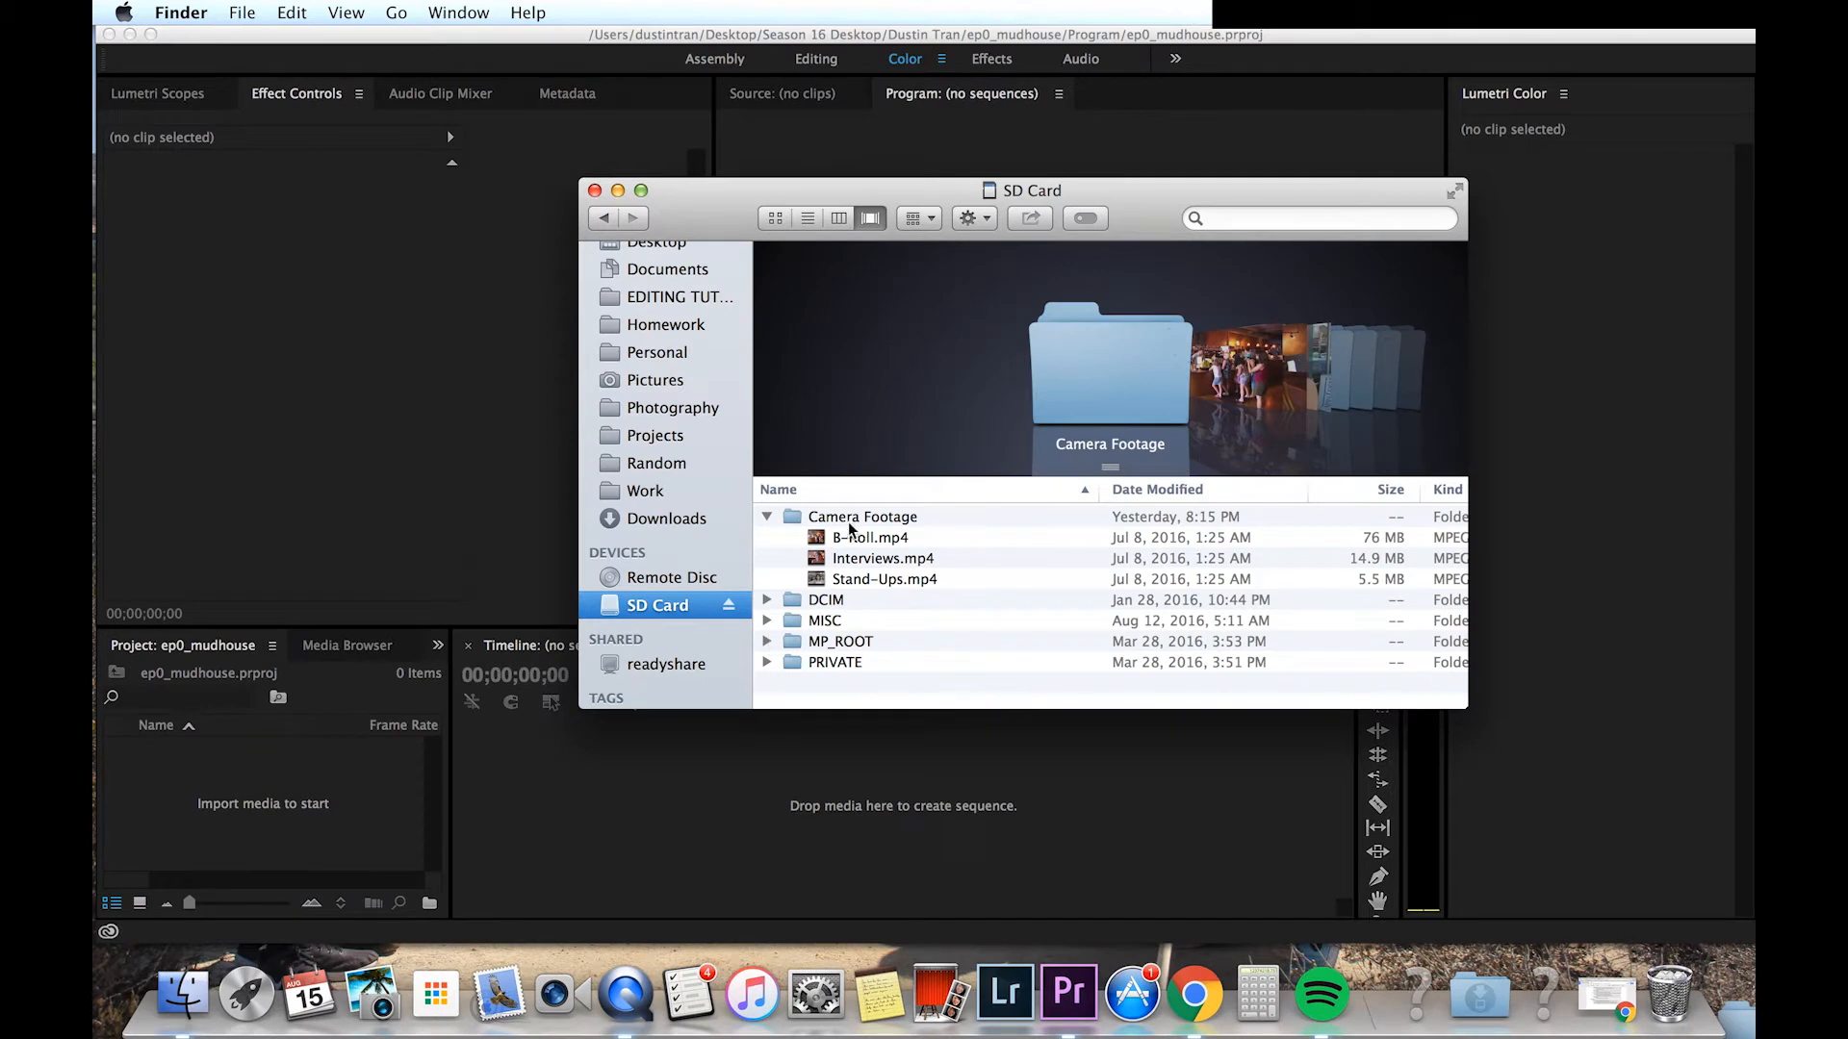
Step: Copy the three camera footage clips from the SD card into the Footage folder, then eject the SD card
left_click(854, 545)
left_click(862, 569, "shift")
mouse_move(863, 570)
left_mouse_down()
mouse_move(818, 491)
mouse_move(664, 385)
mouse_move(840, 579)
left_mouse_up()
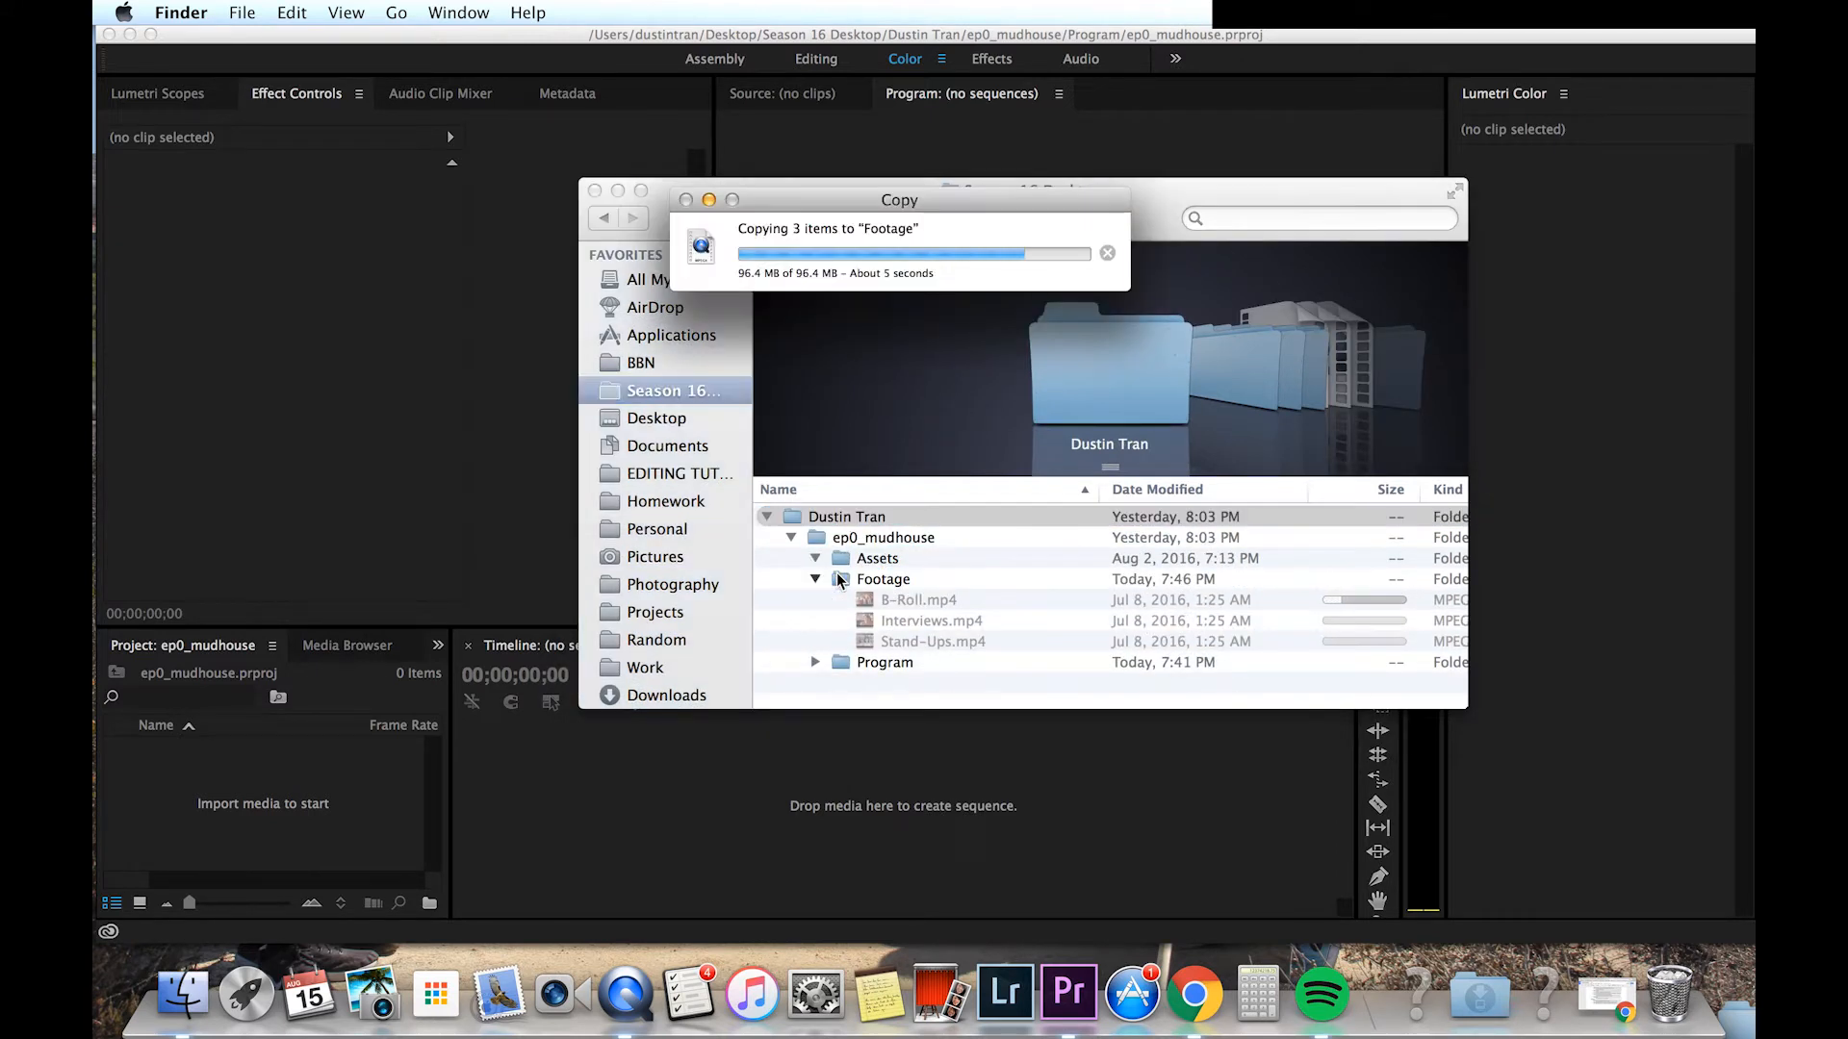
scroll(699, 626, "down", 3)
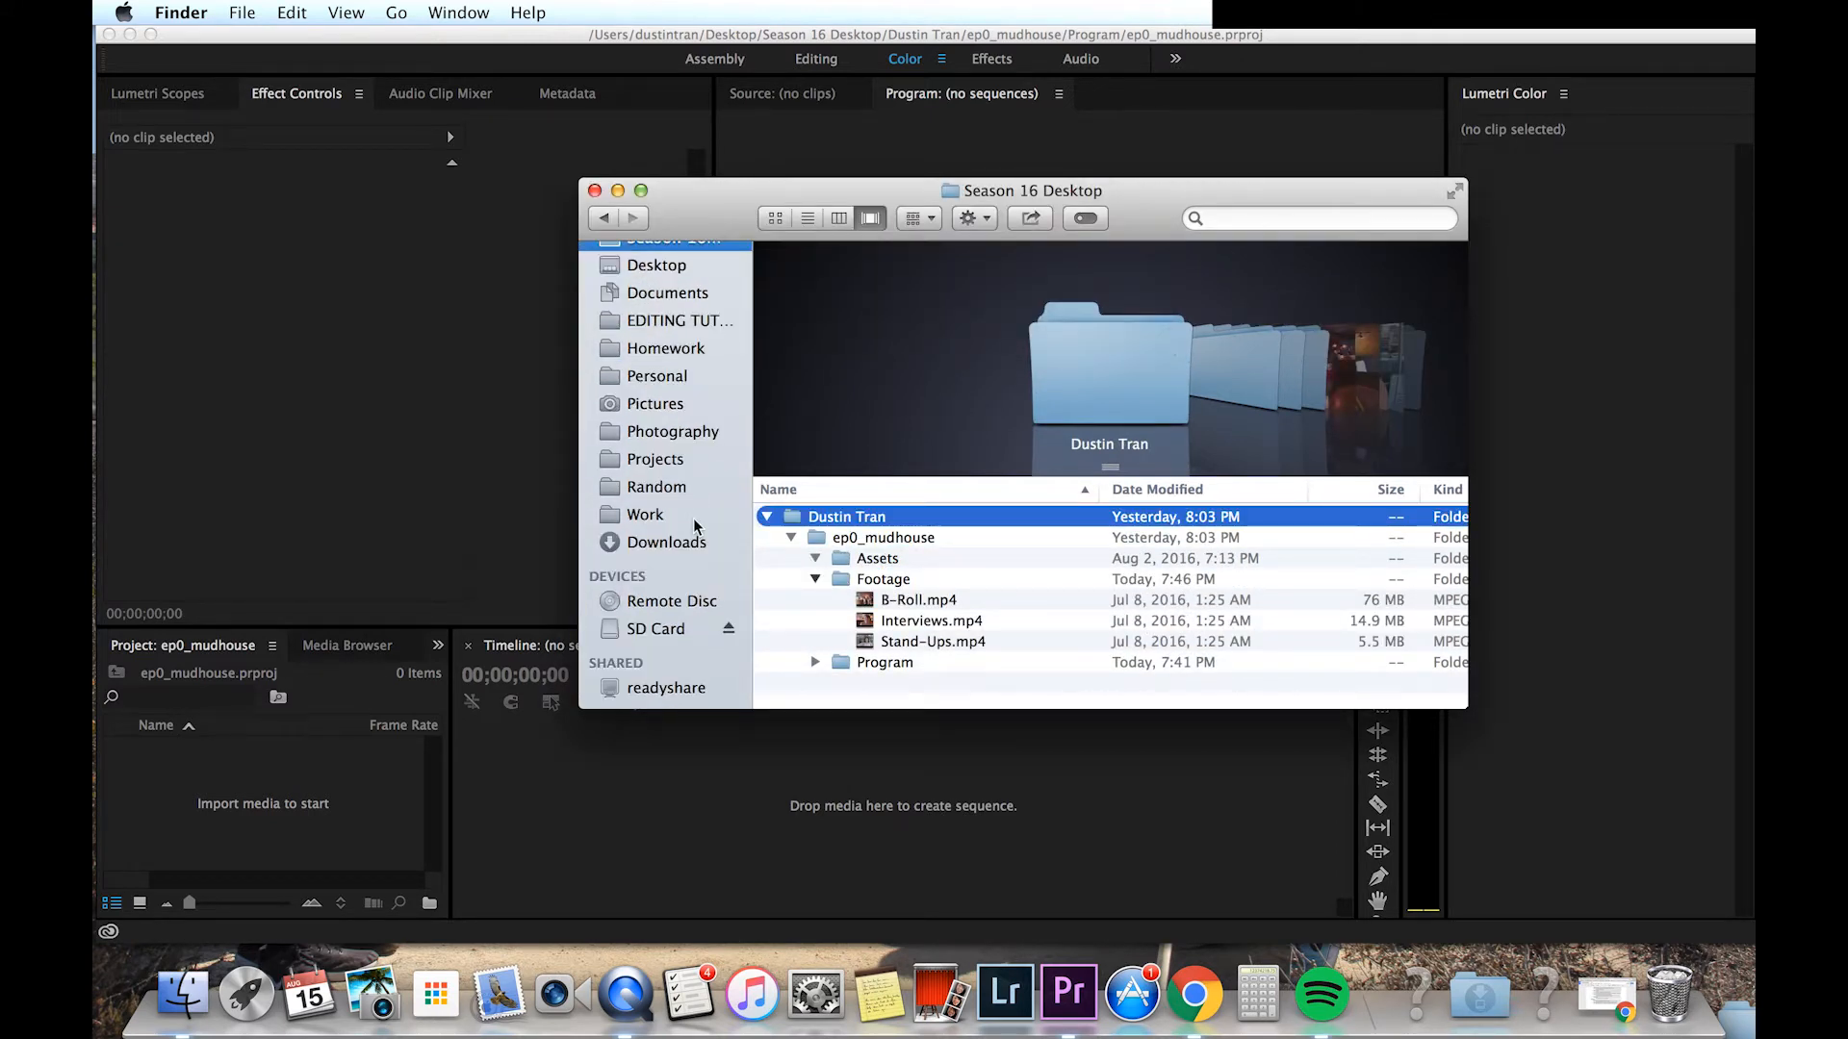
left_click(734, 637)
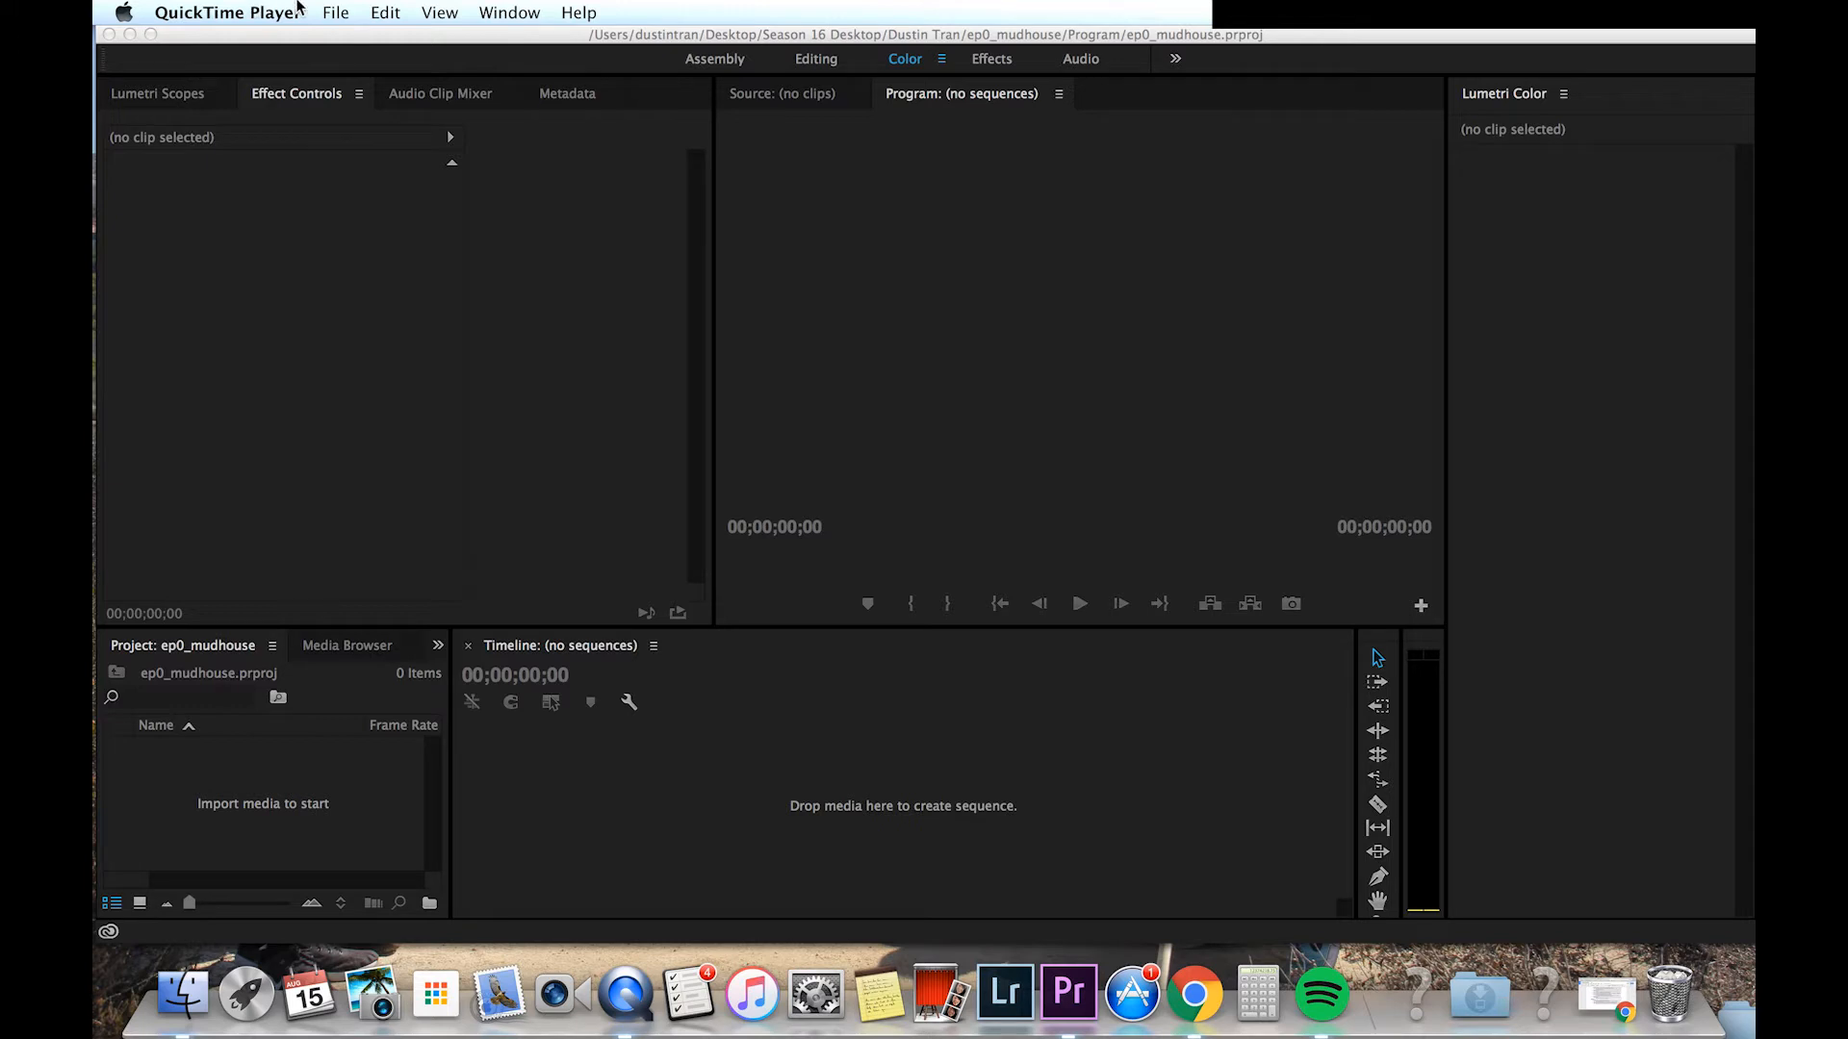
Step: Import B-Roll.mp4, Interviews.mp4 and Stand-Ups.mp4 from the Footage folder into the project
left_click(367, 127)
left_click(327, 14)
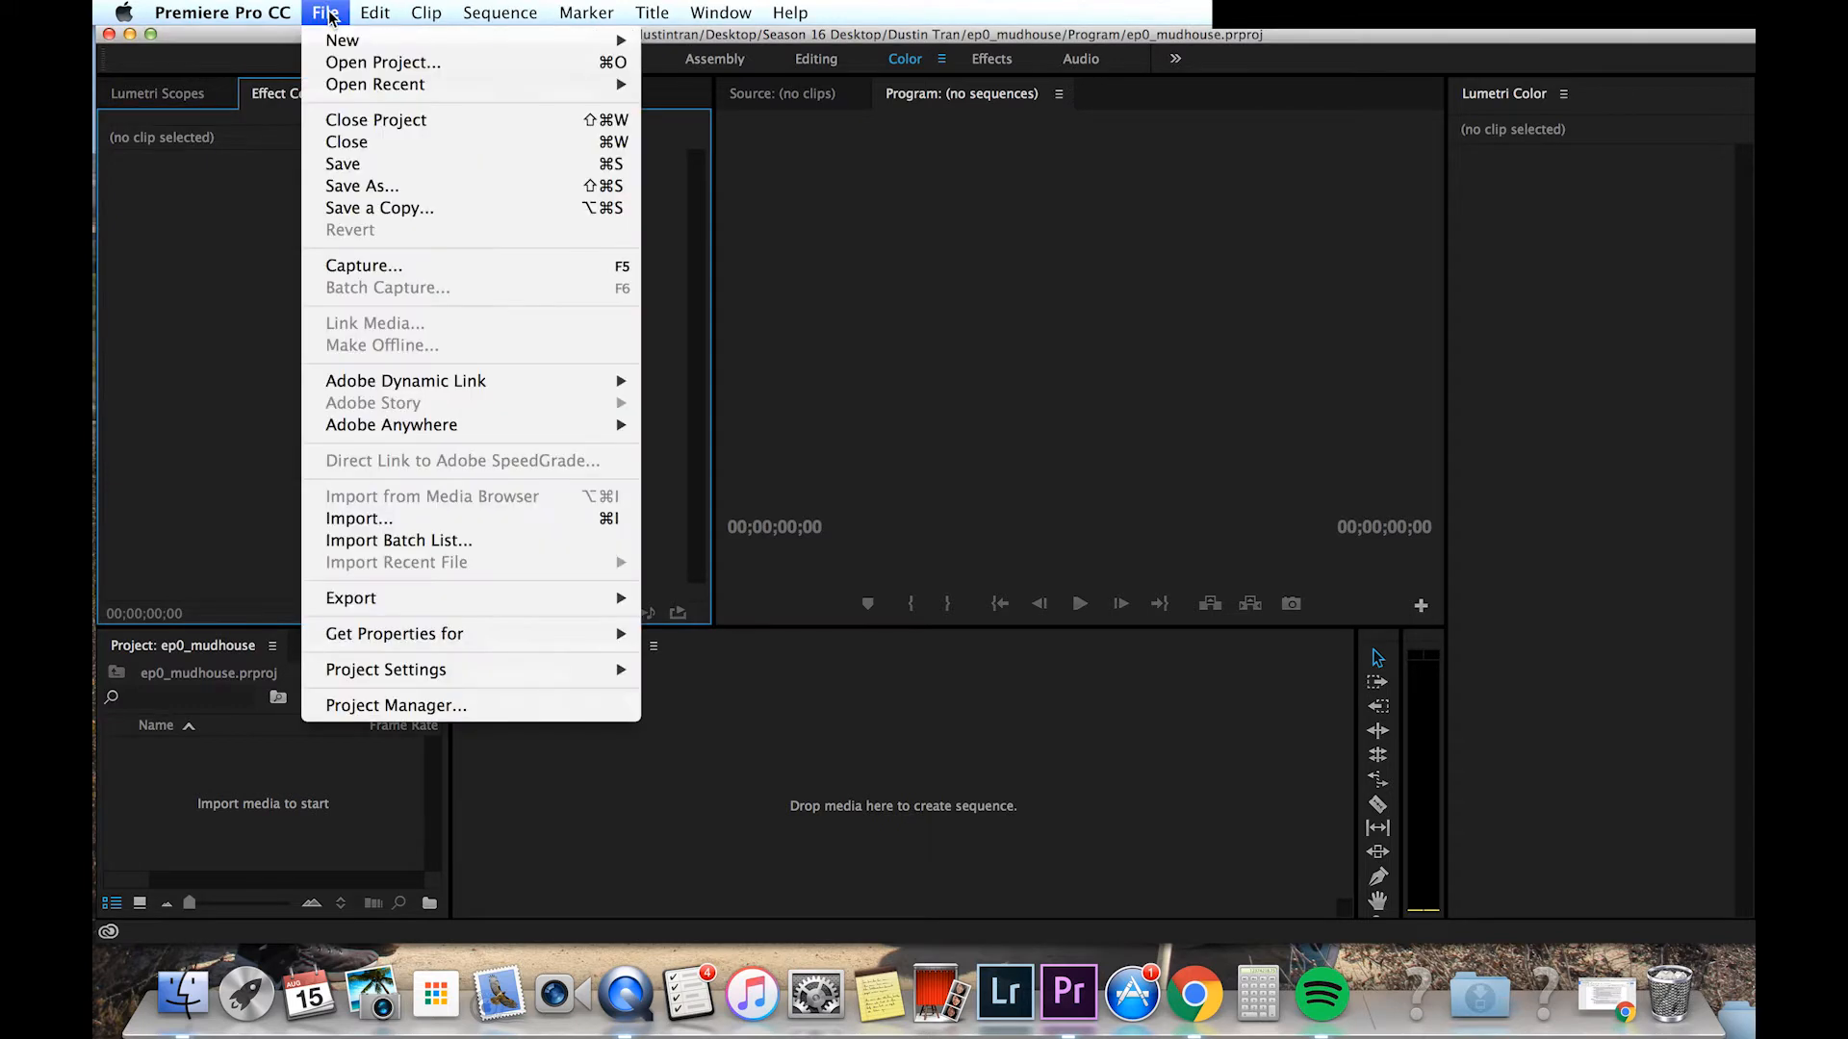
left_click(402, 512)
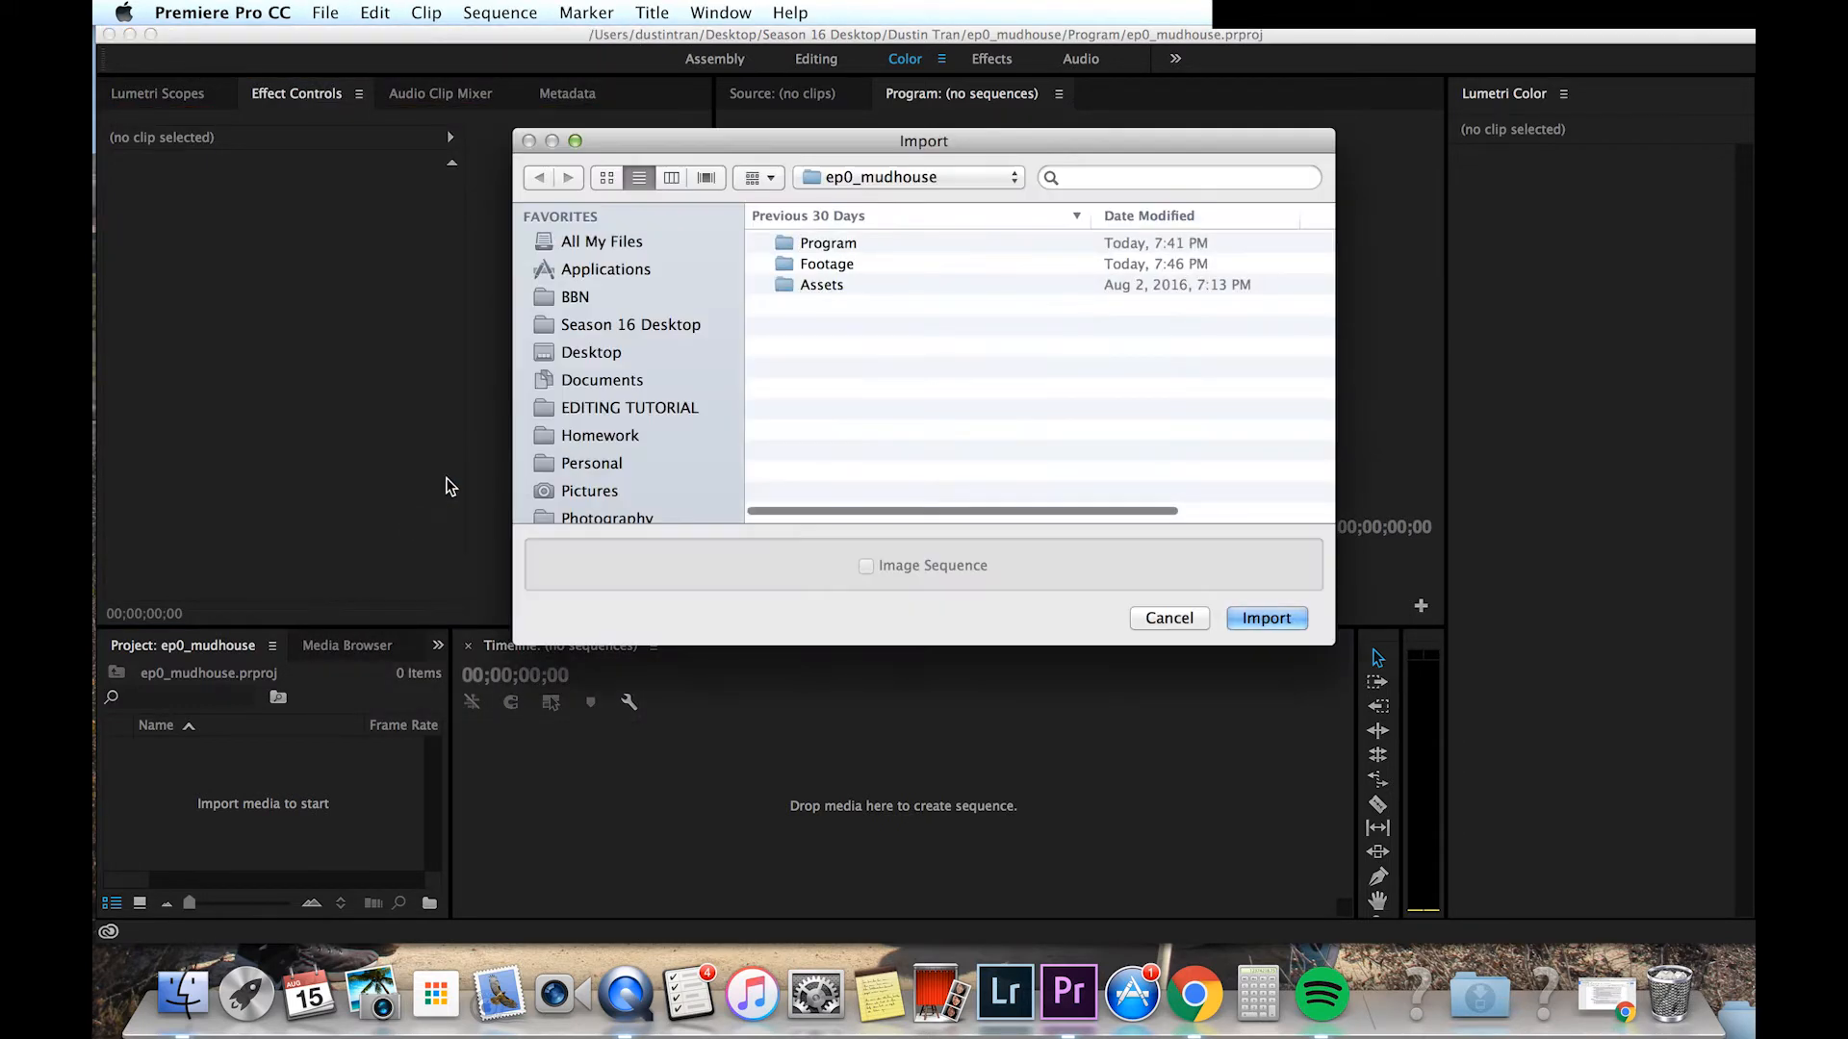
left_click(793, 270)
double_click(793, 269)
left_click(814, 243)
left_click(813, 284, "shift")
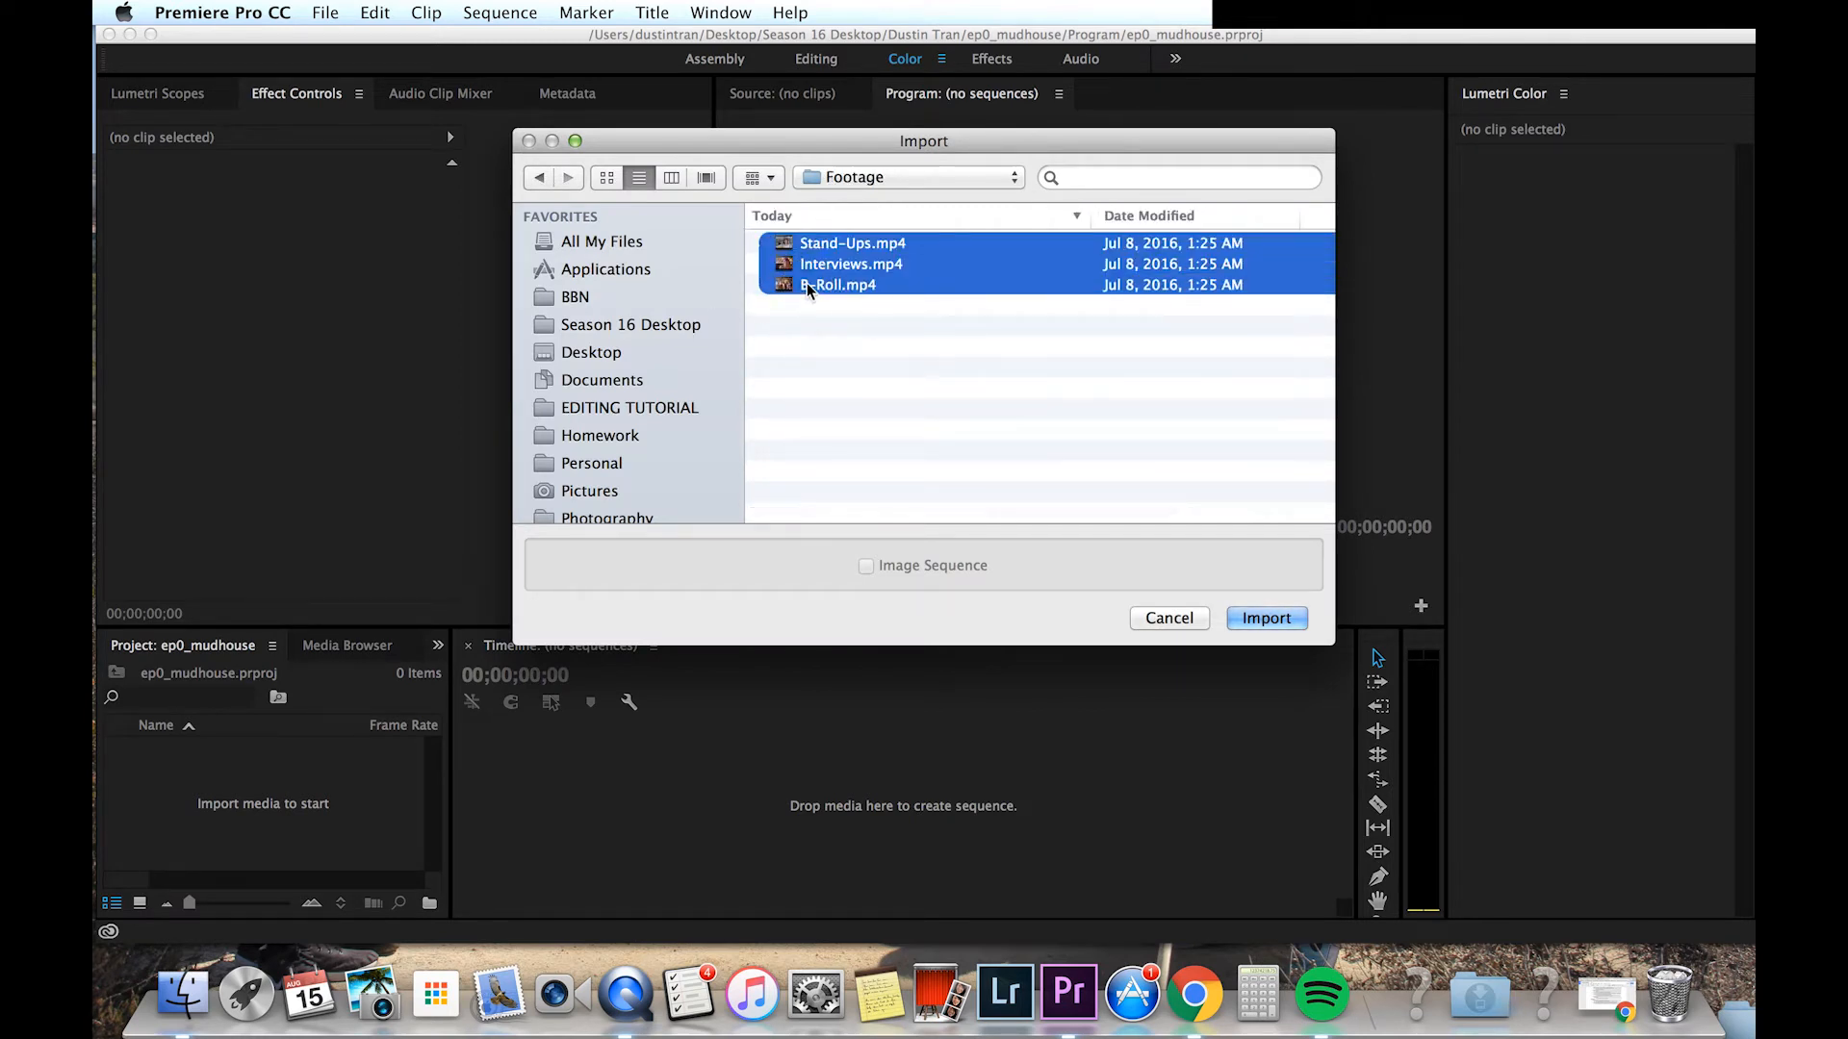
left_click(1276, 616)
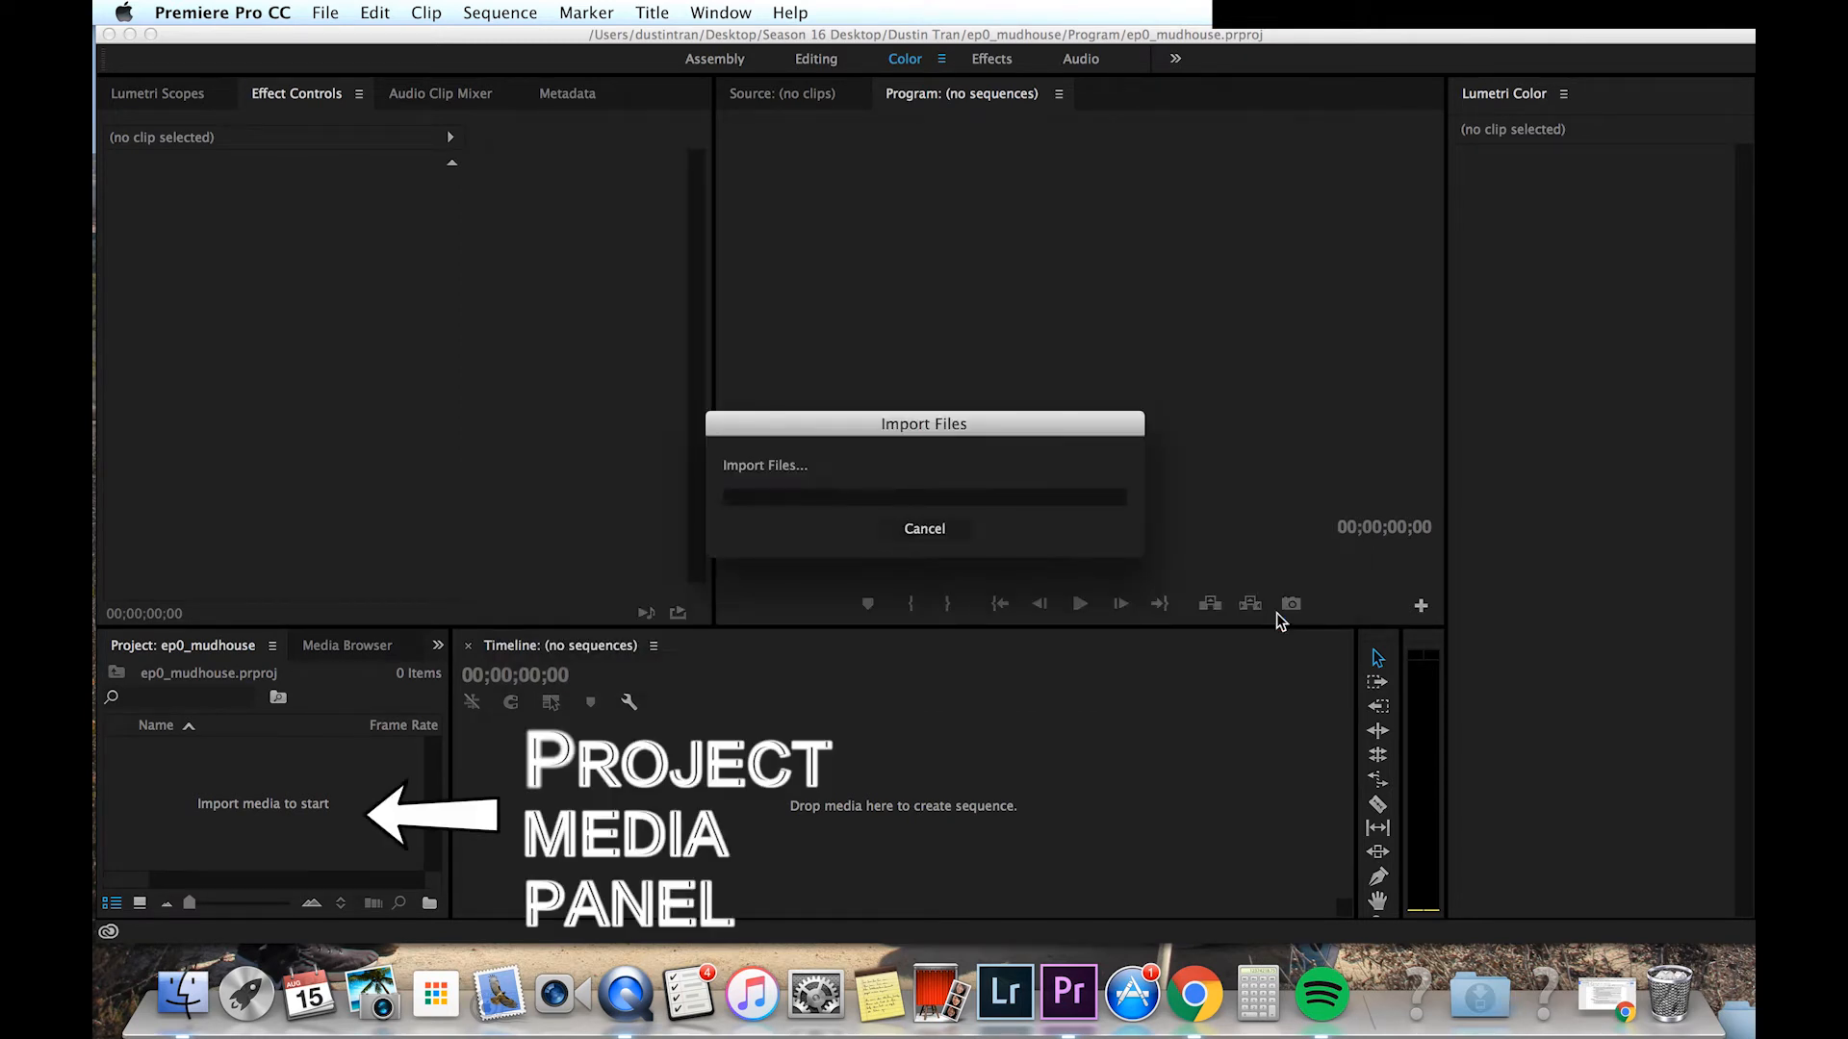
Step: Drag the three clips from the Footage folder in Finder into the project media panel
left_click(183, 993)
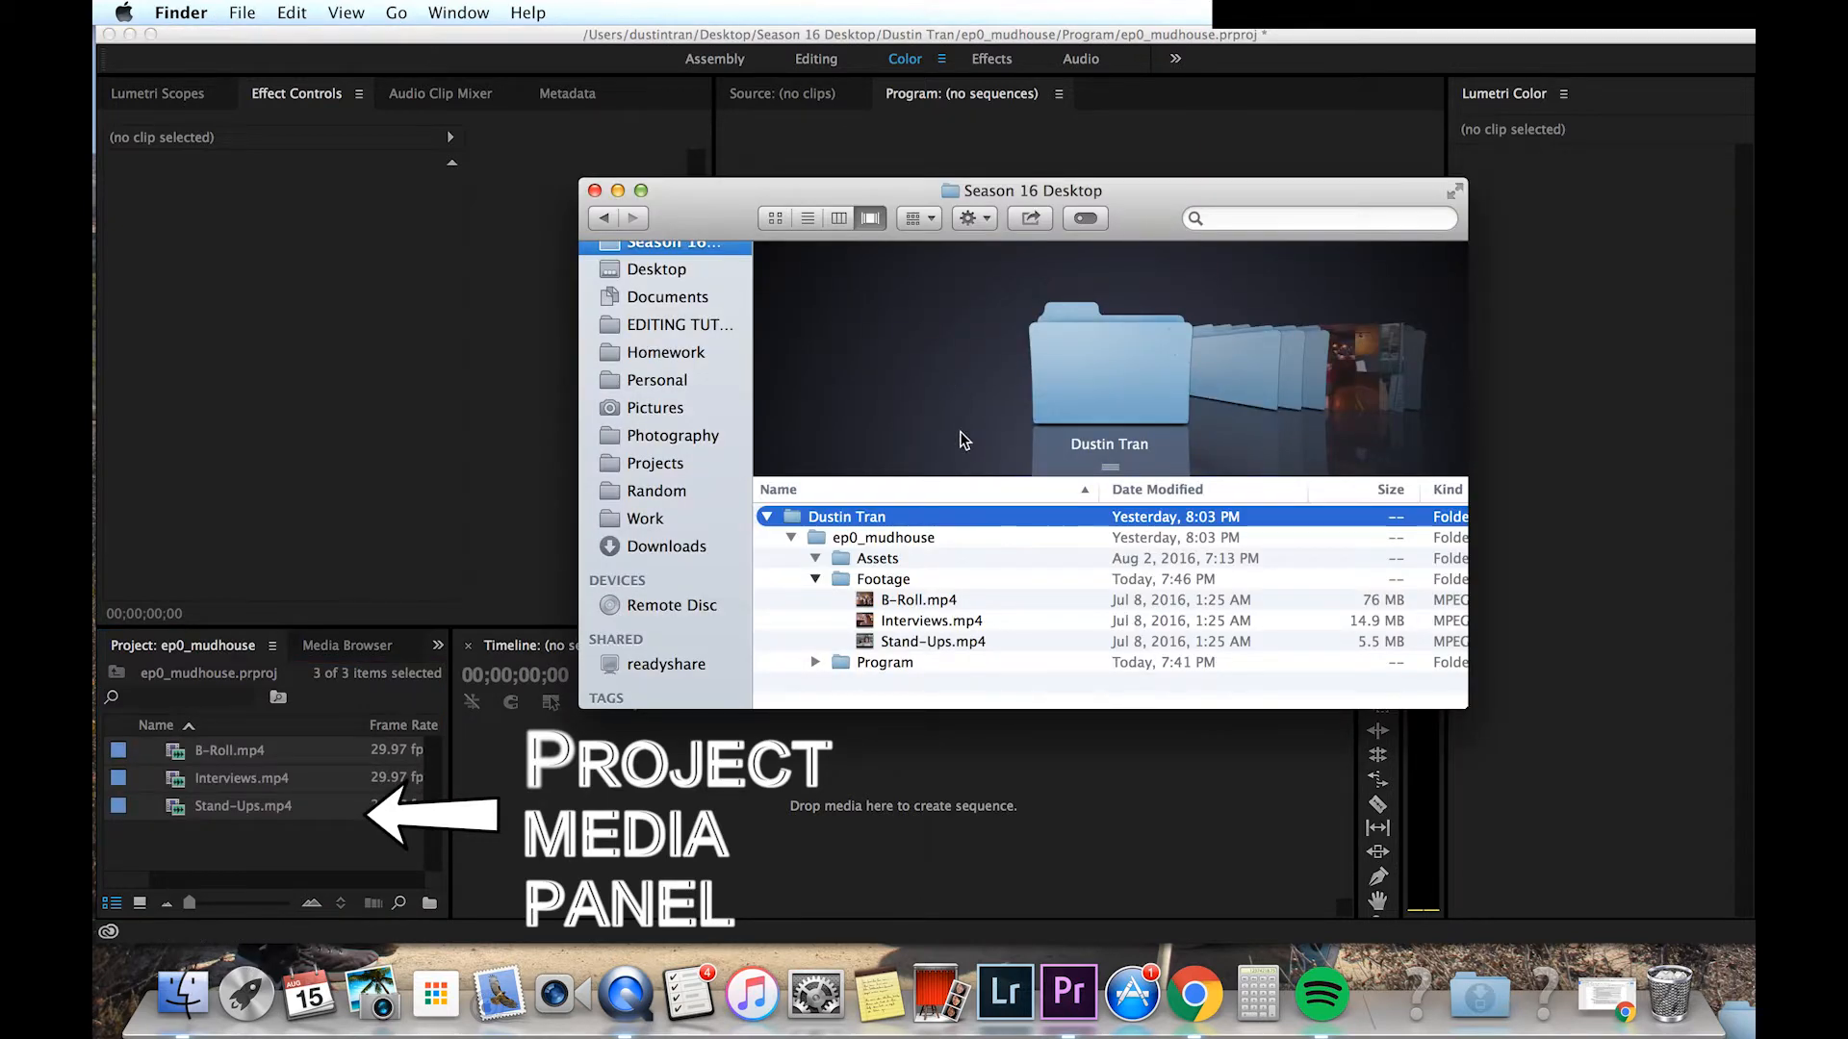
left_click(890, 599)
left_click(910, 641, "shift")
left_click_drag(909, 641, 319, 846)
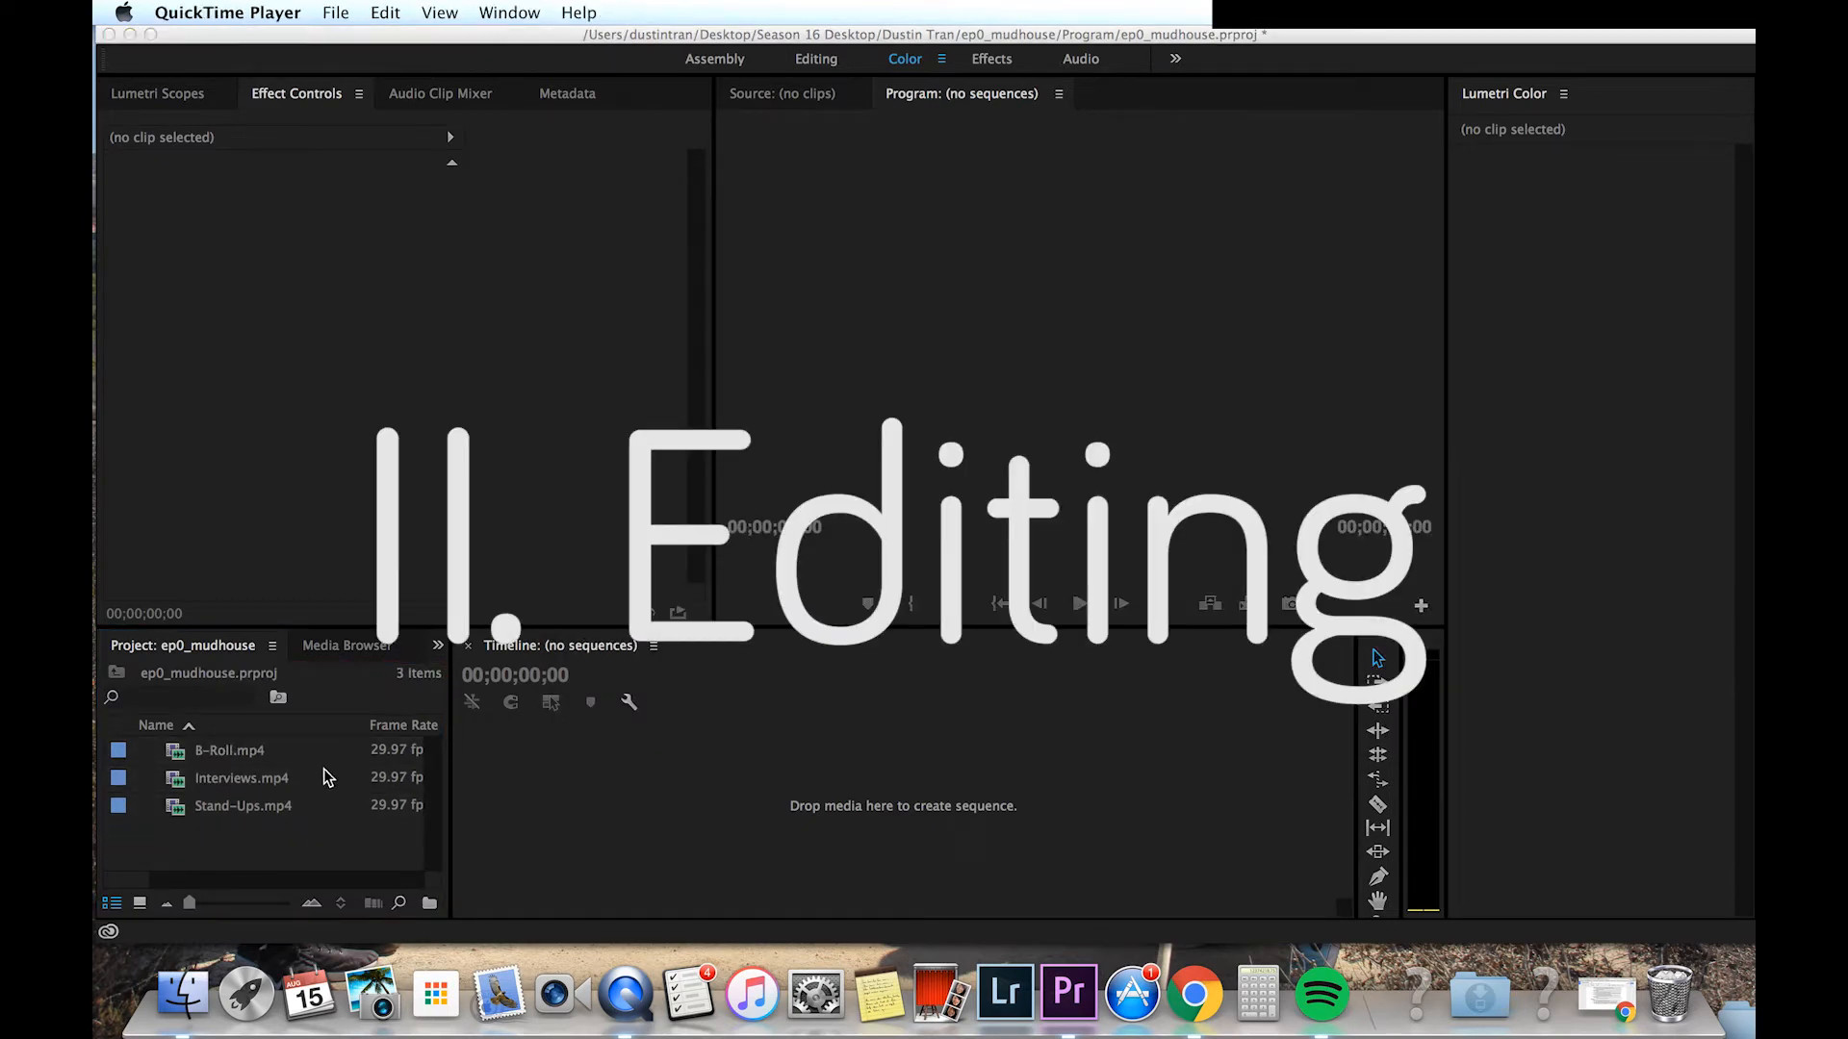
Step: Create a new sequence named mudhouse using the HDV 1080p24 preset
right_click(325, 845)
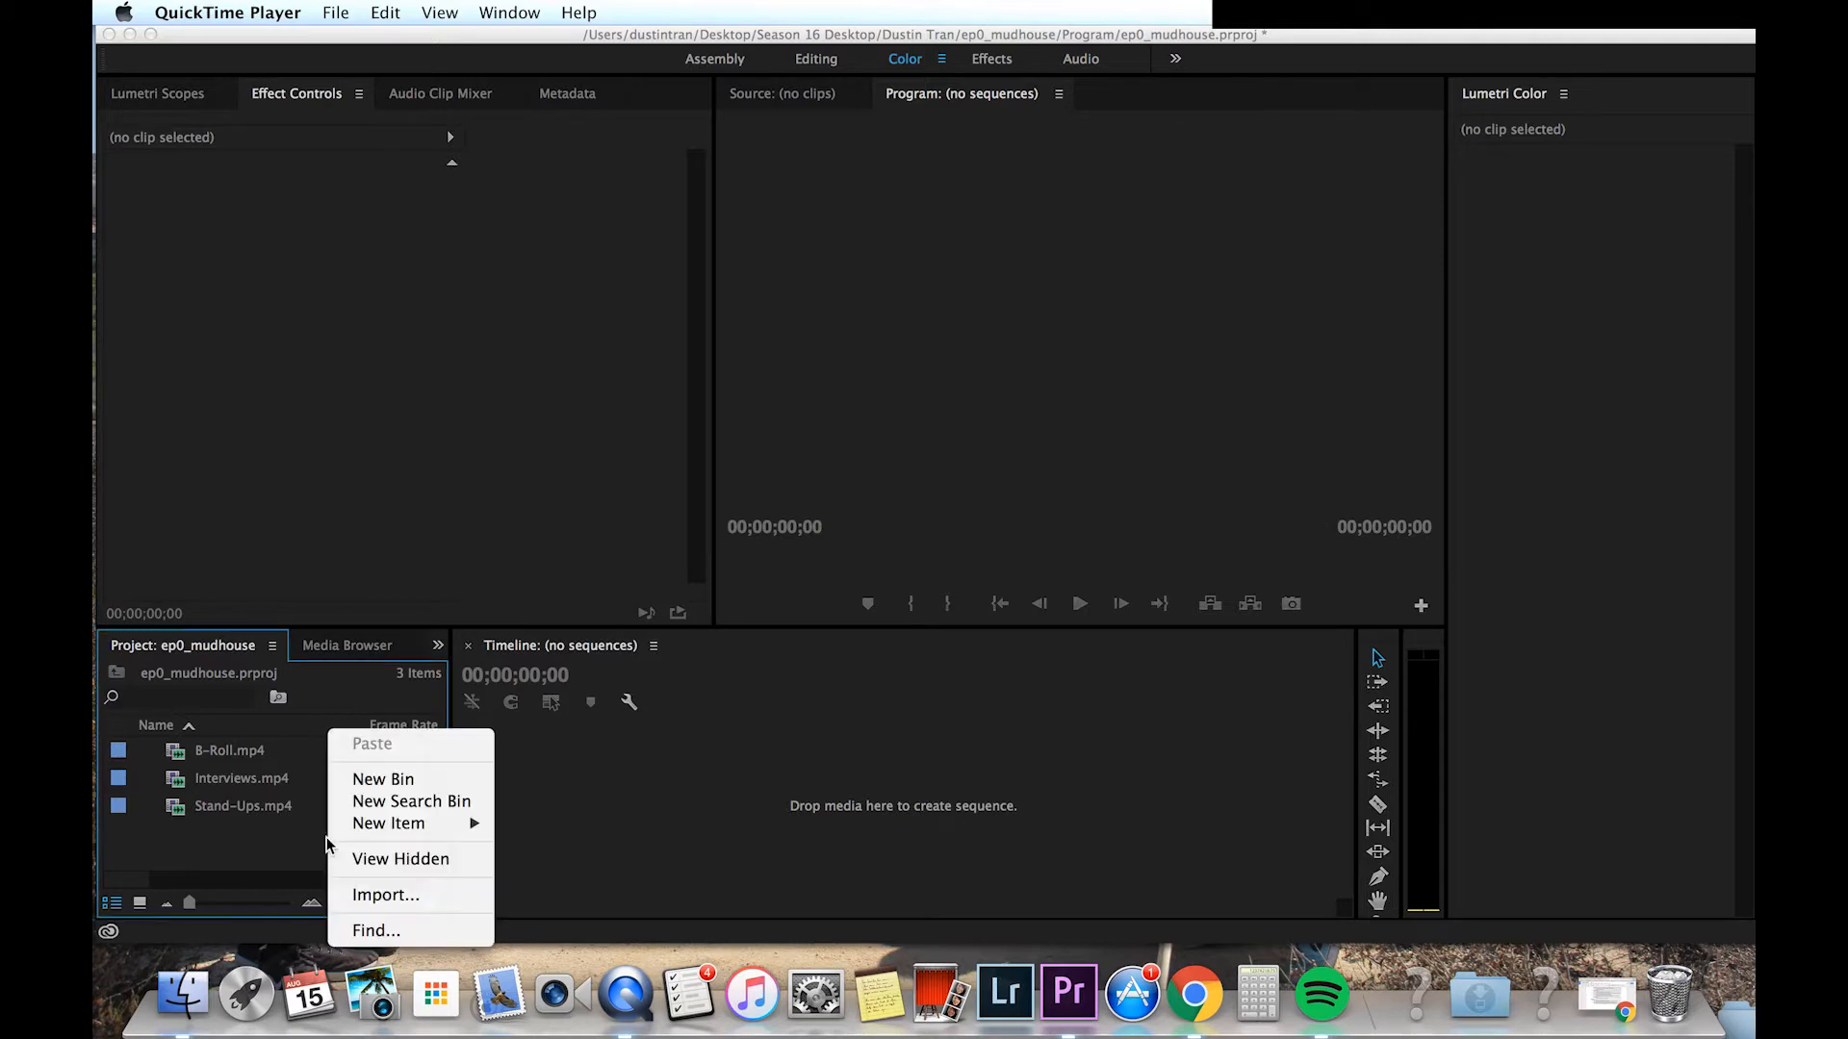
mouse_move(415, 833)
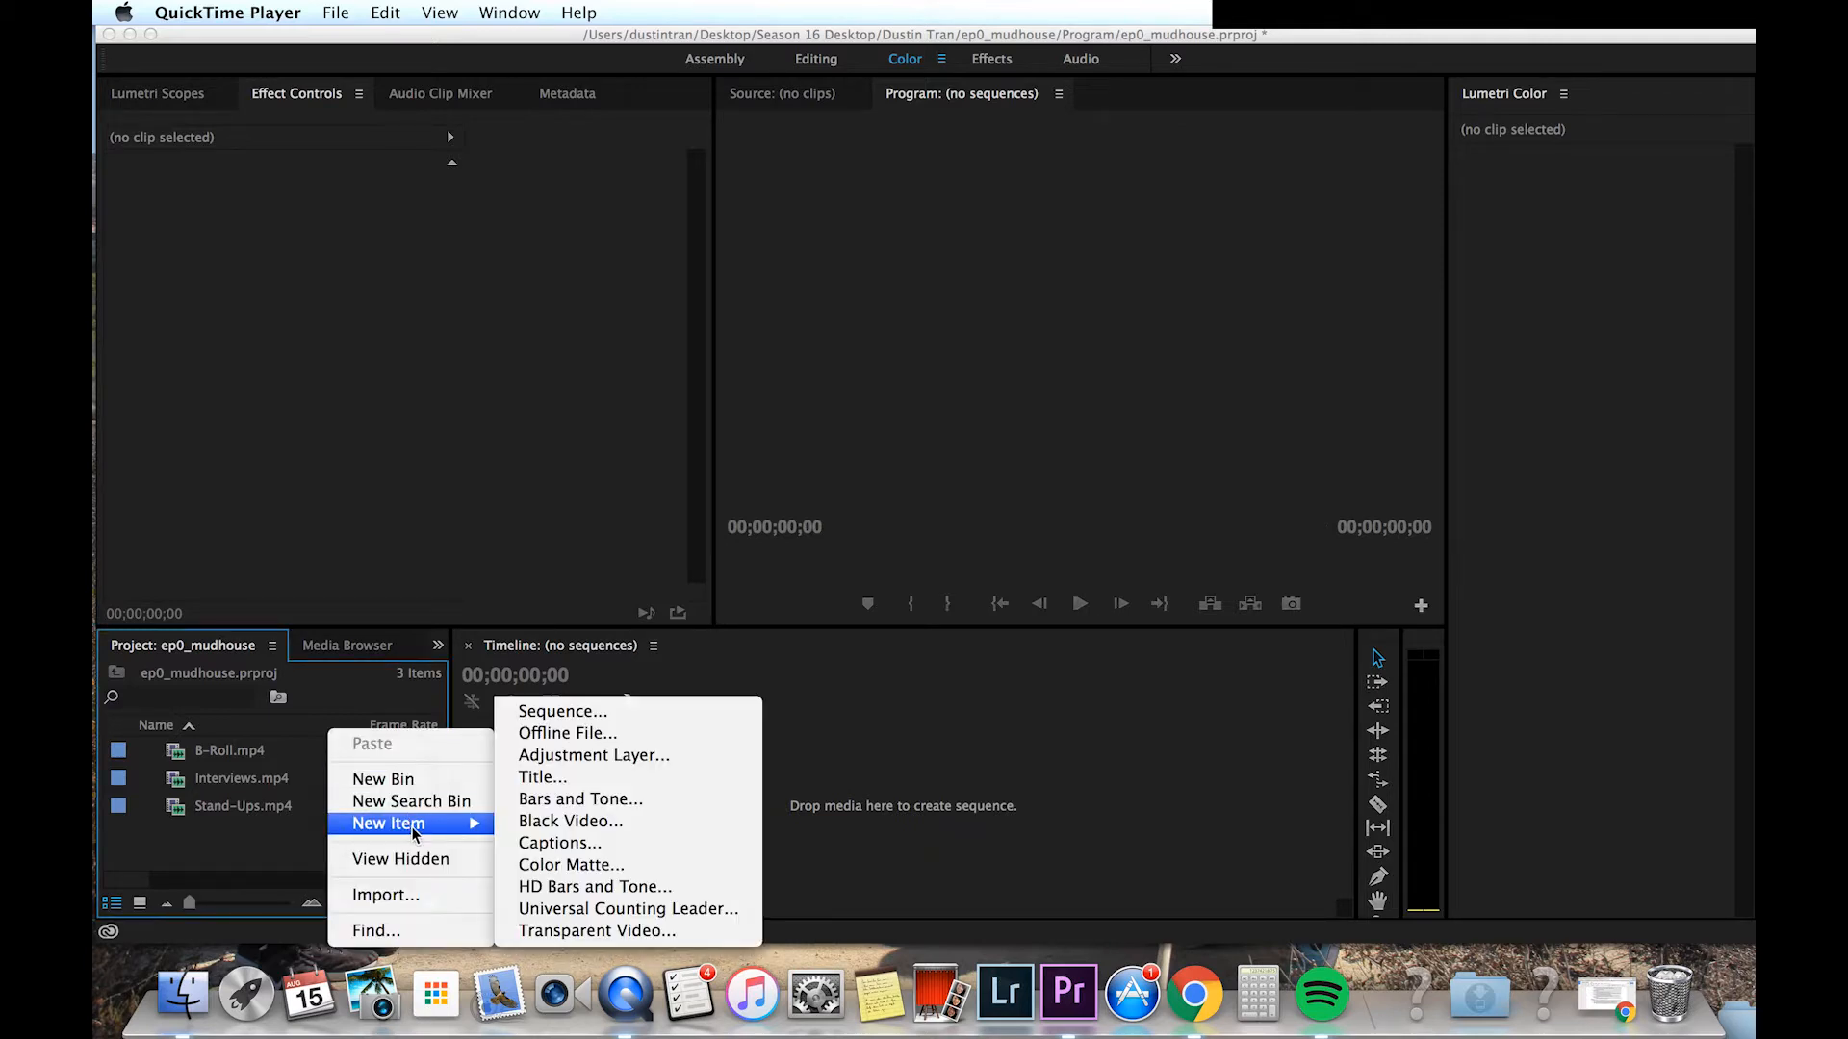
left_click(570, 711)
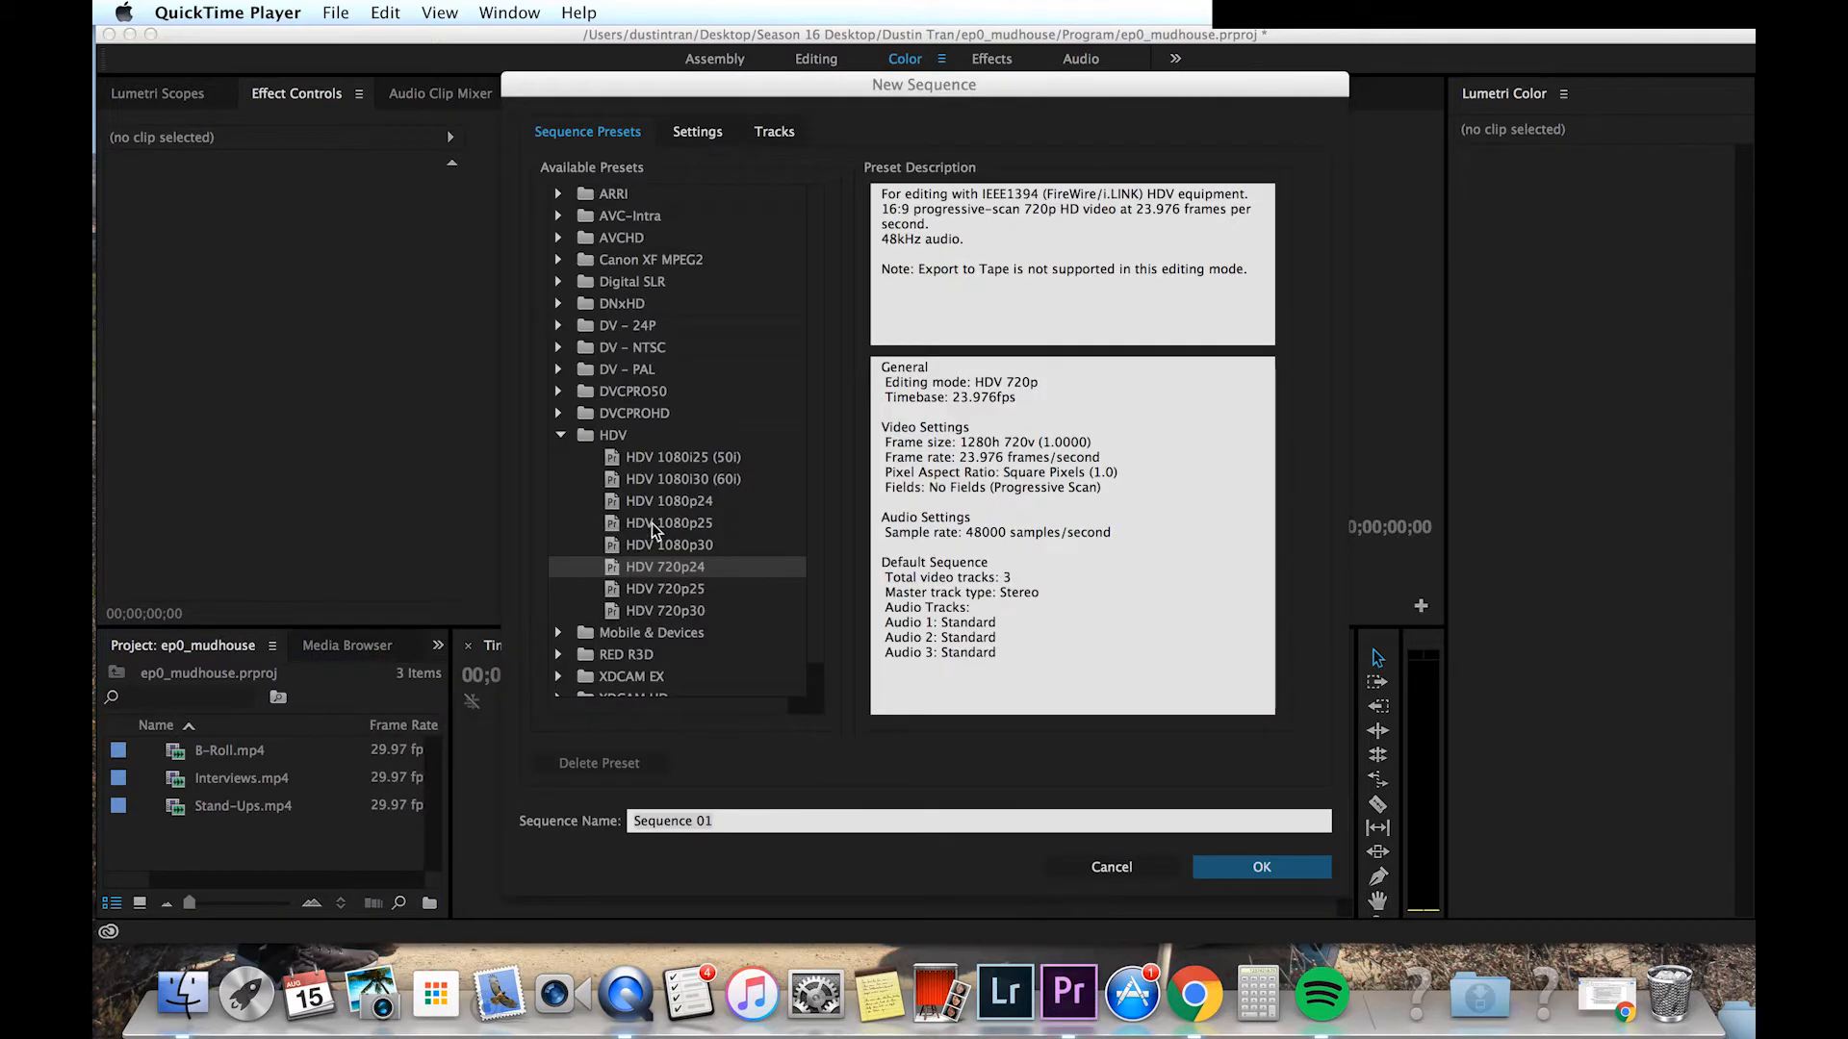
left_click(677, 502)
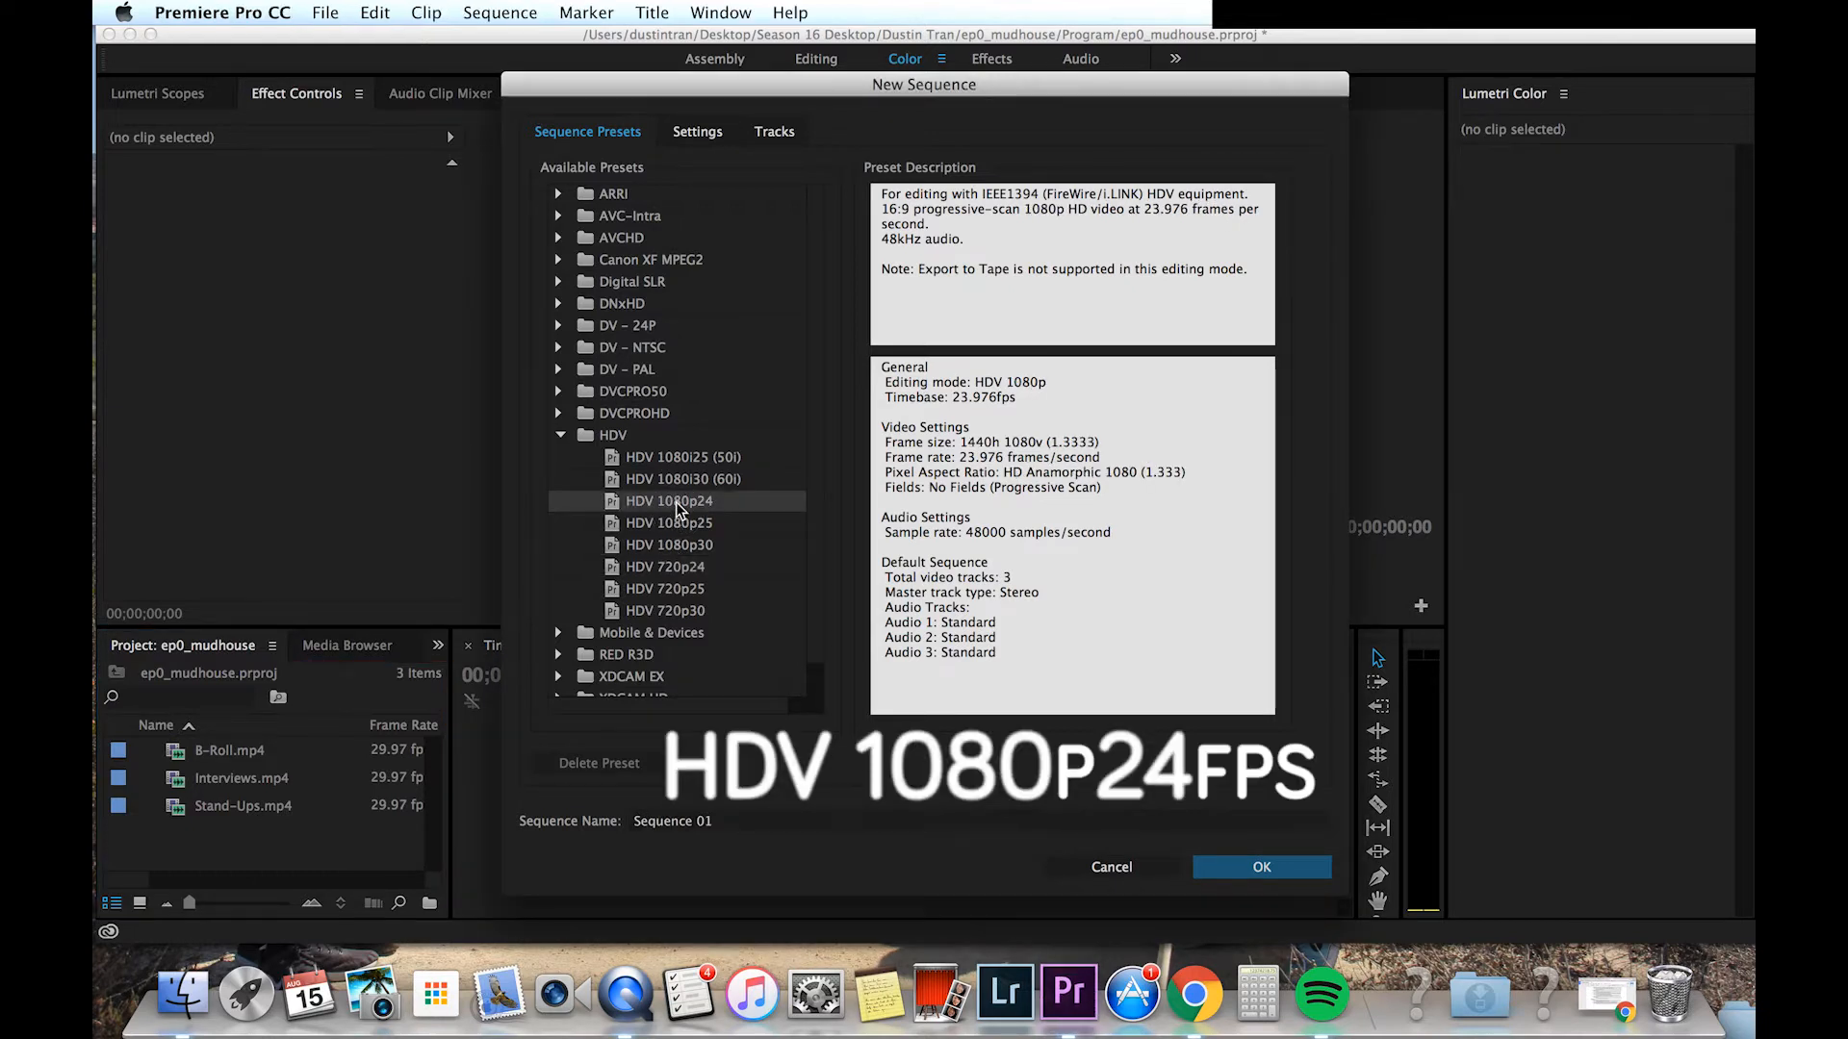
left_click(1197, 820)
type("mudhouse")
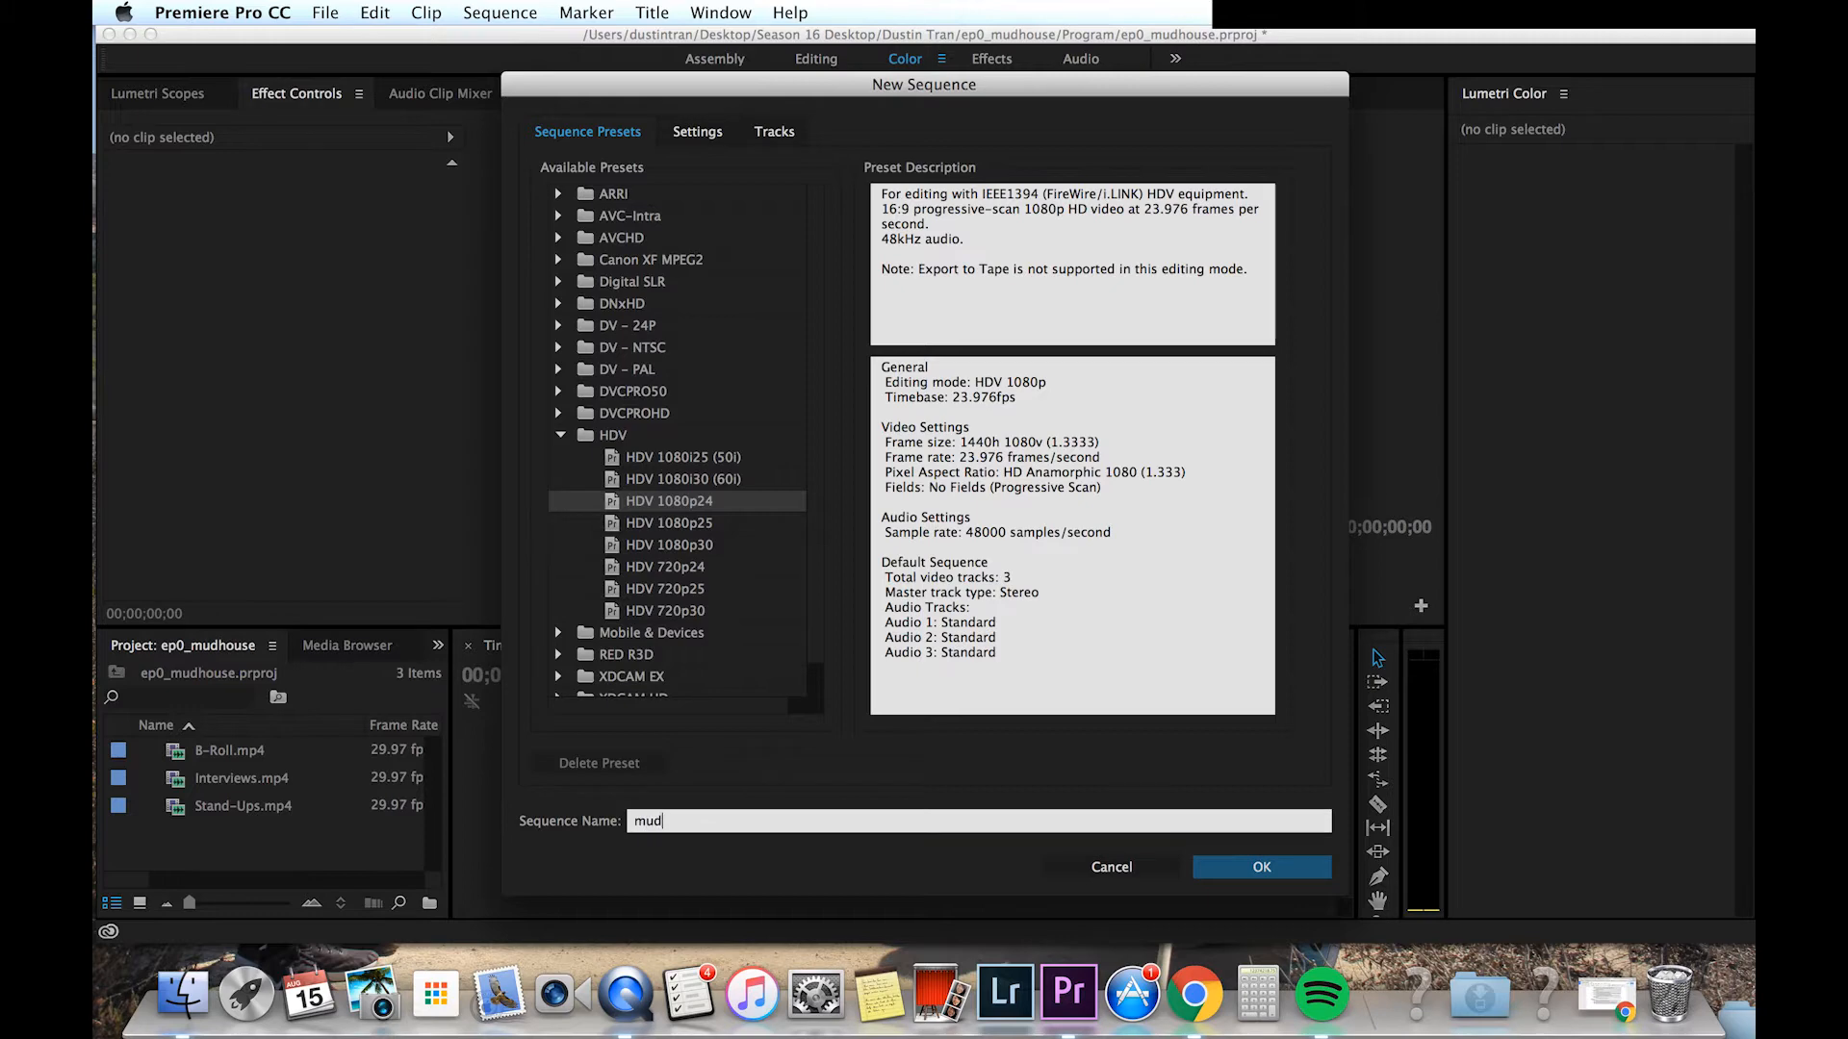
key("Return")
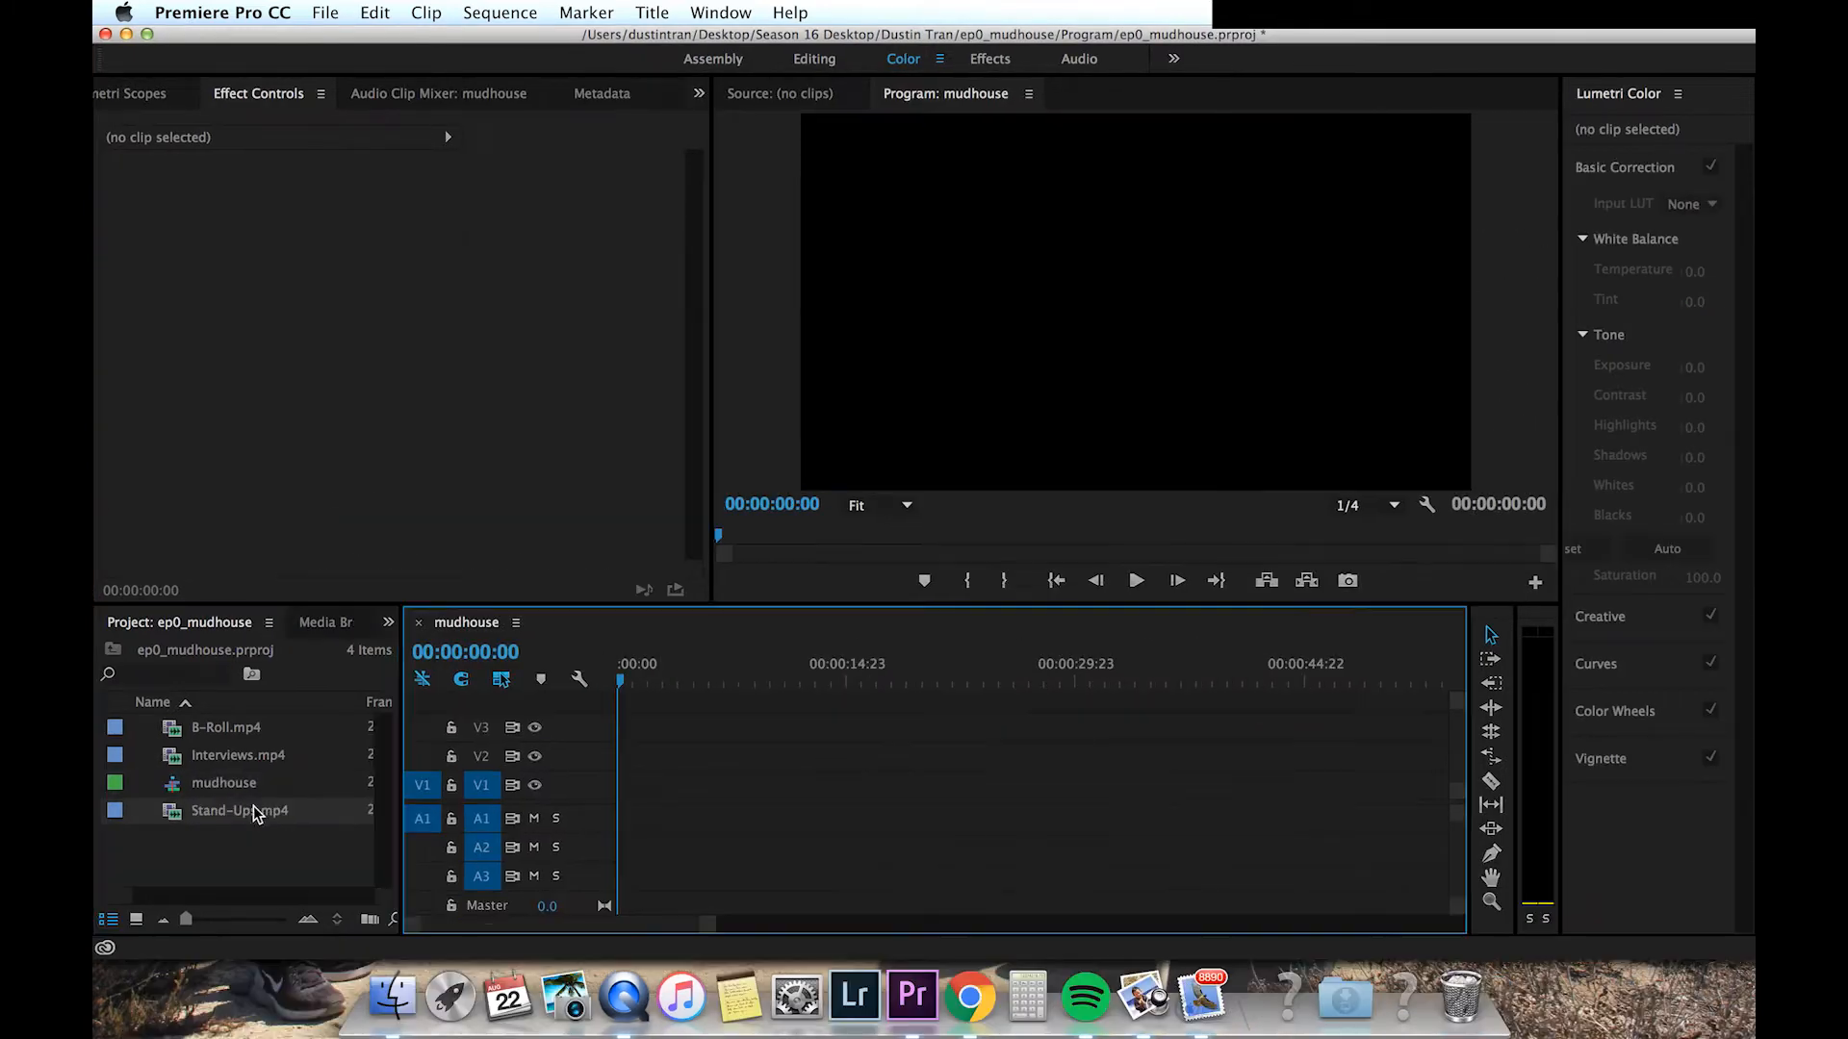
Step: Place the Stand-Ups clip at the start of the mudhouse timeline and select it
left_click_drag(247, 811, 616, 791)
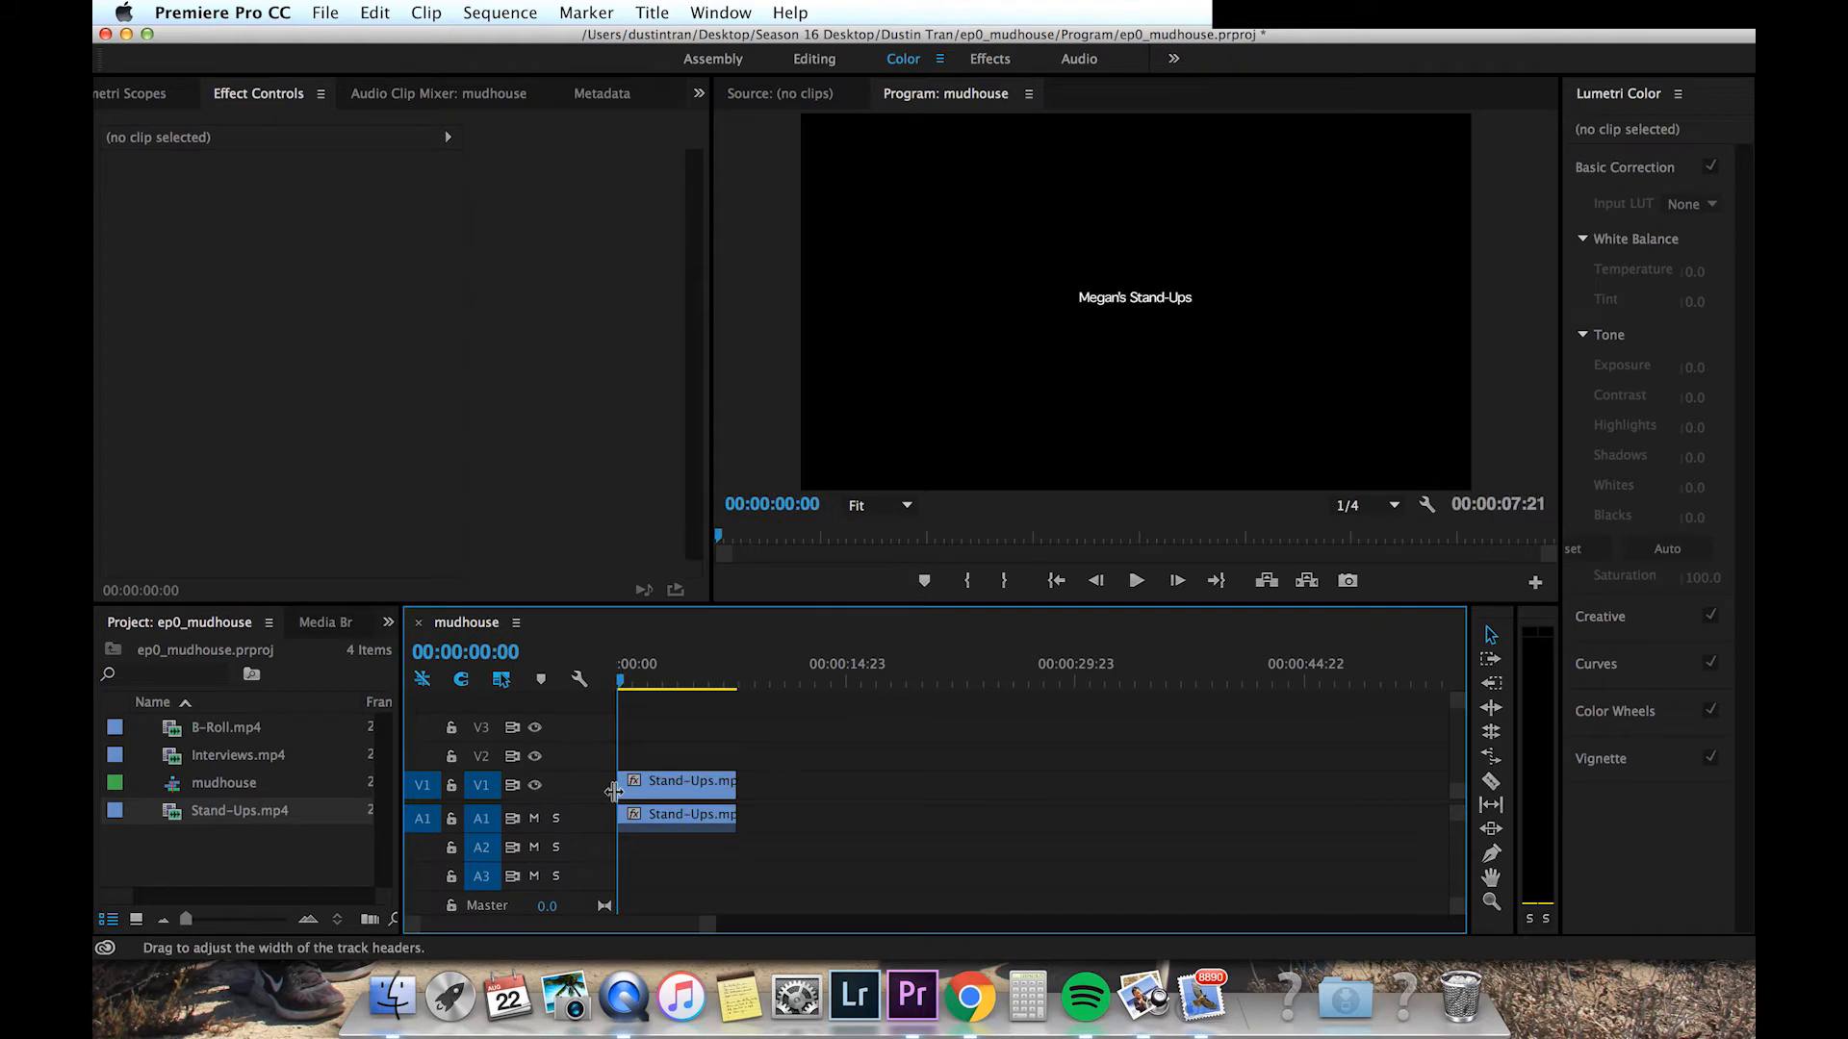
left_click(681, 789)
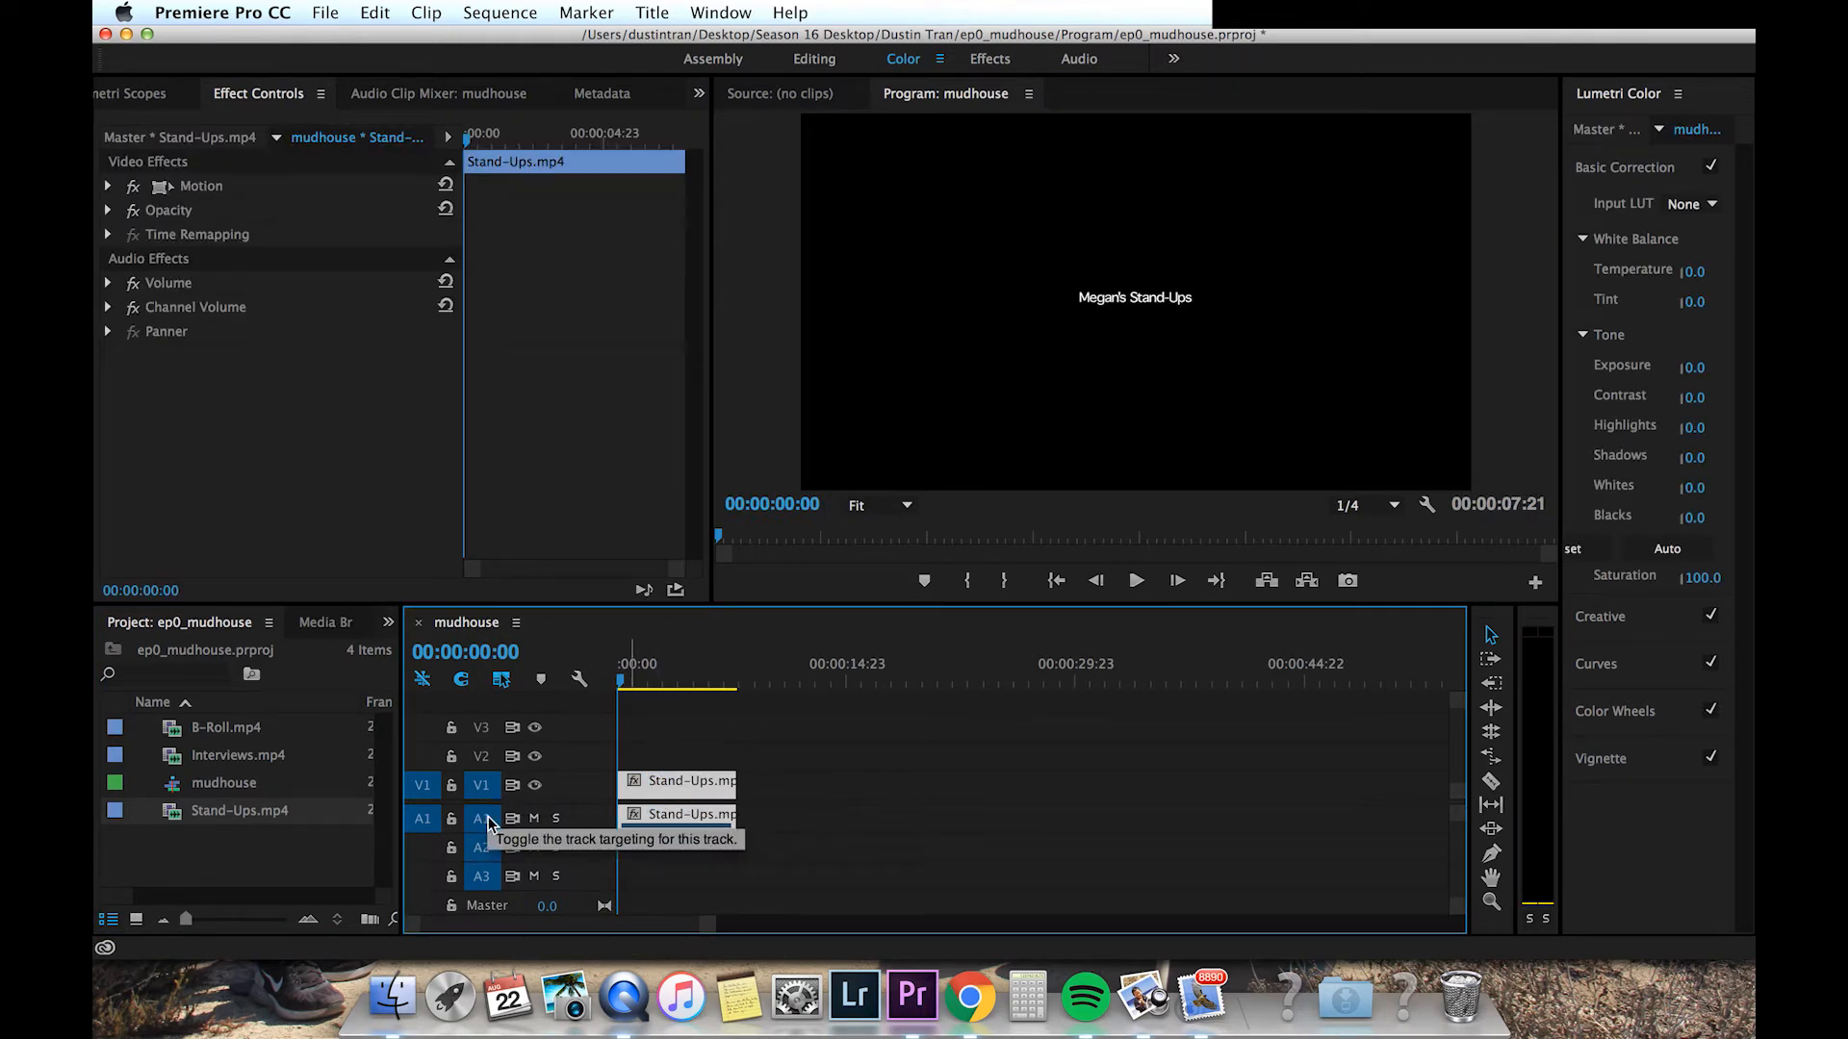
Step: Scrub and play part of the Stand-Ups clip to preview it
left_click_drag(621, 683, 680, 689)
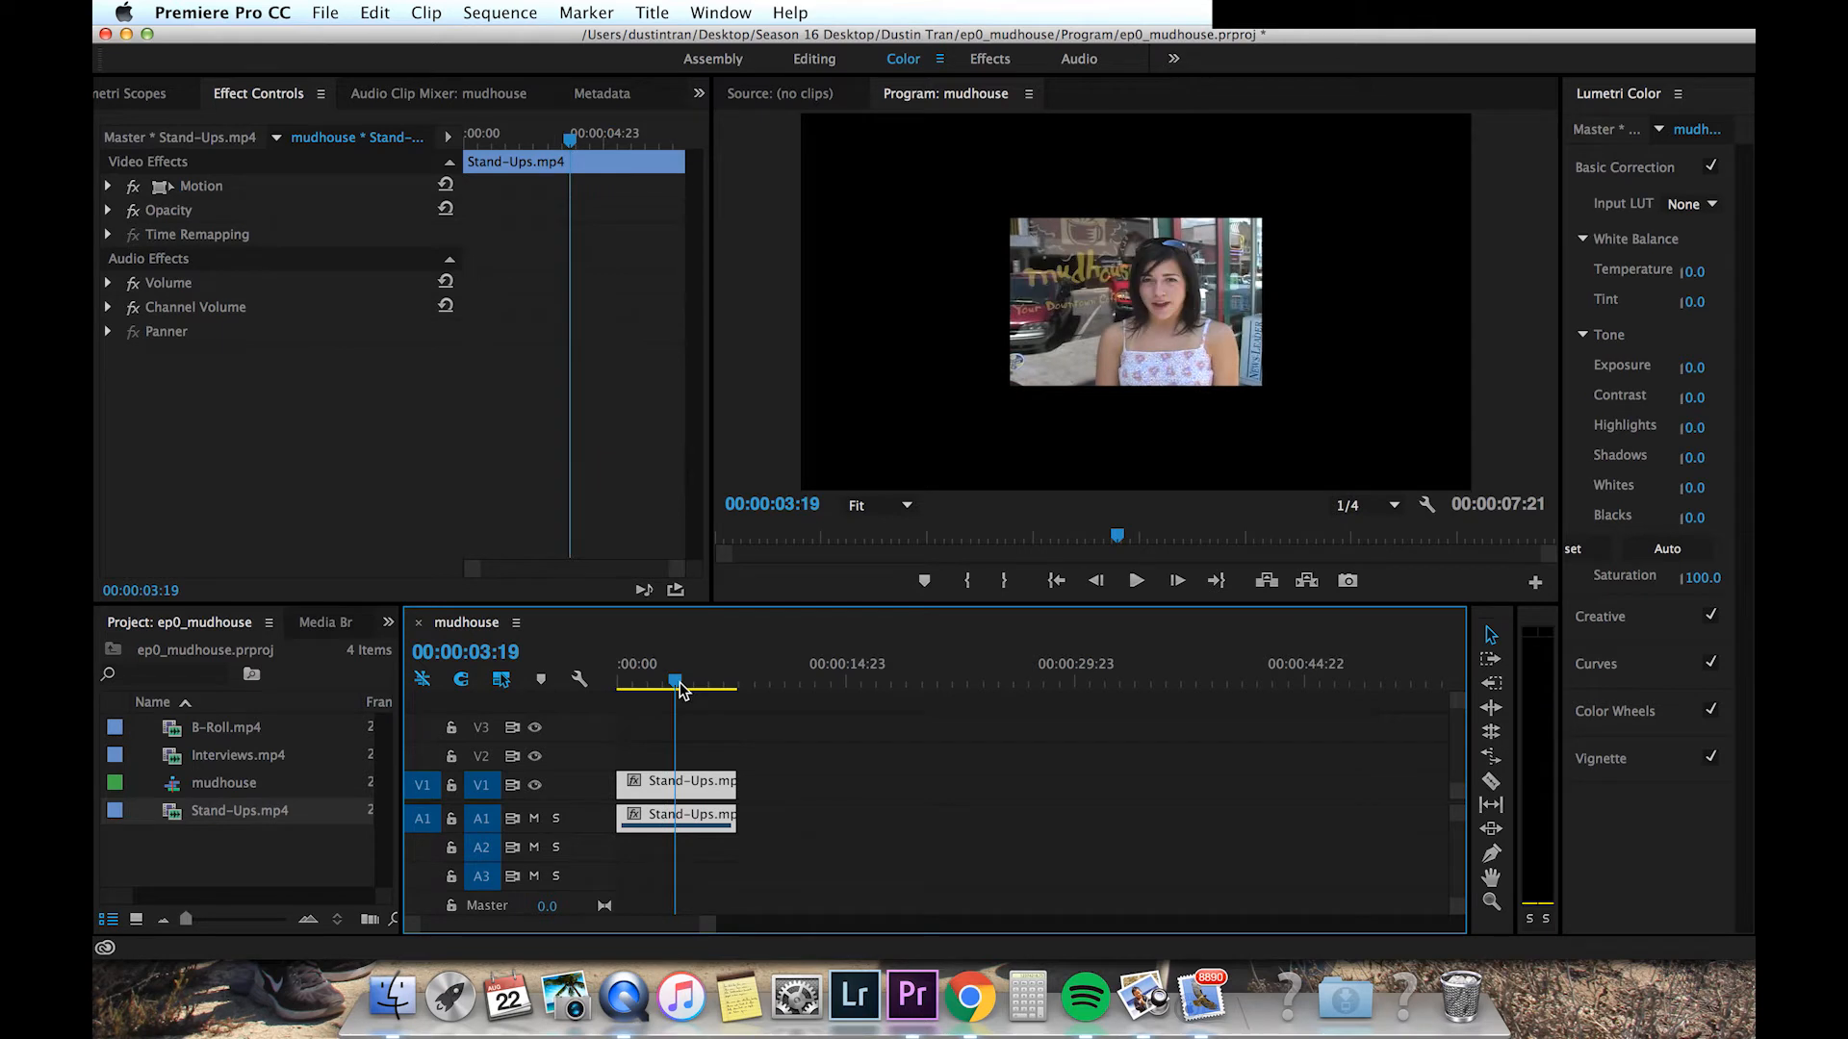
key("space")
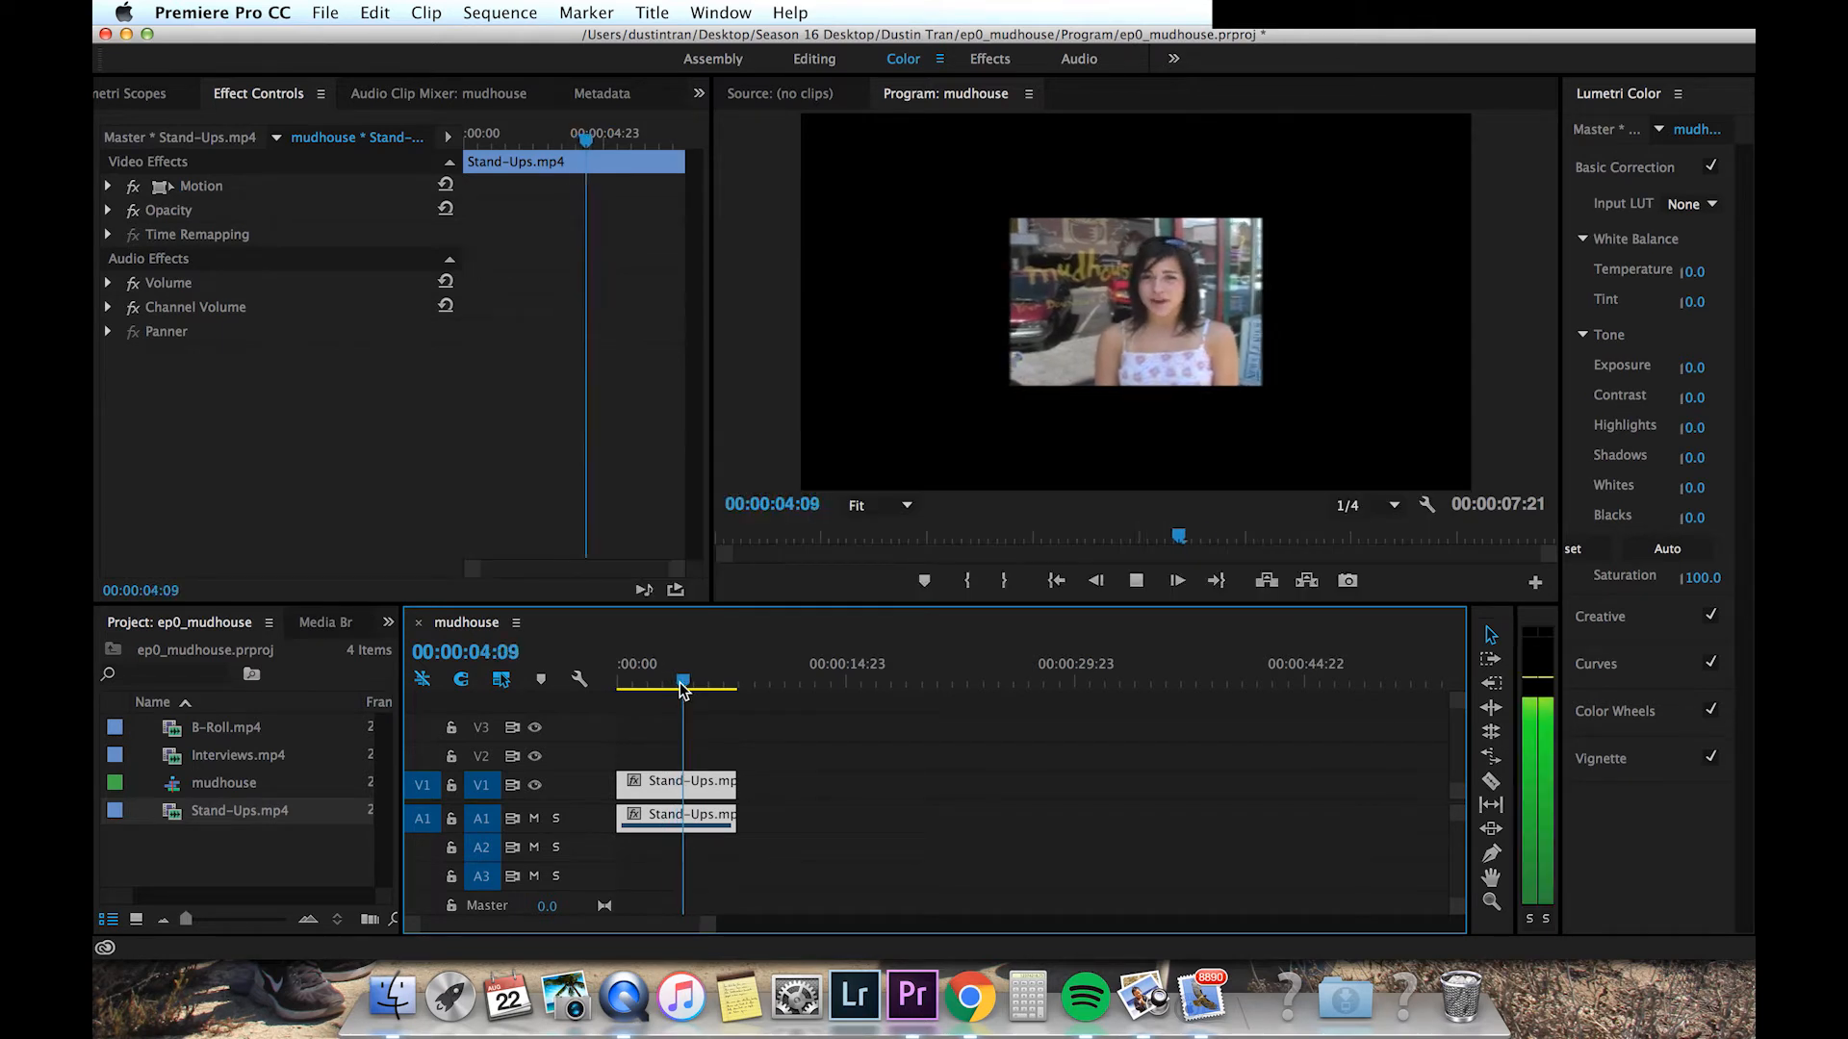
key("space")
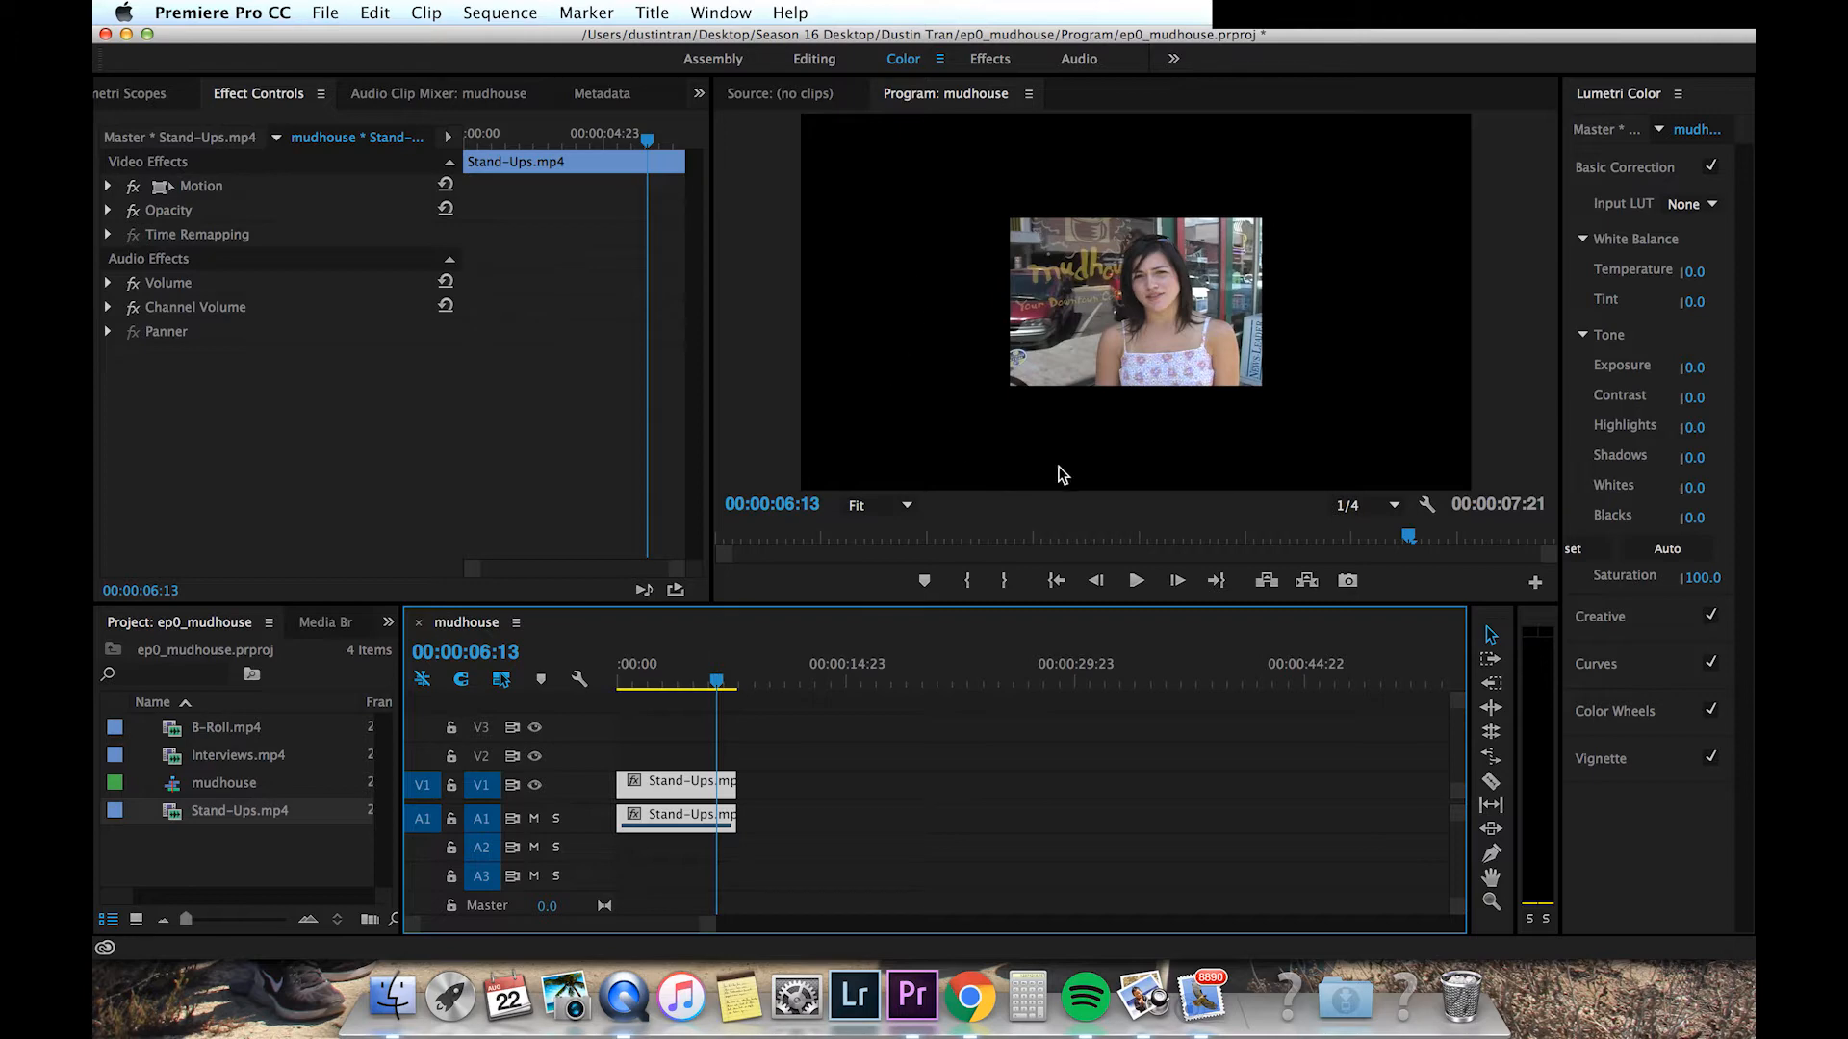
Step: Scale the Stand-Ups clip to the sequence frame size
right_click(687, 798)
scroll(766, 857, "down", 3)
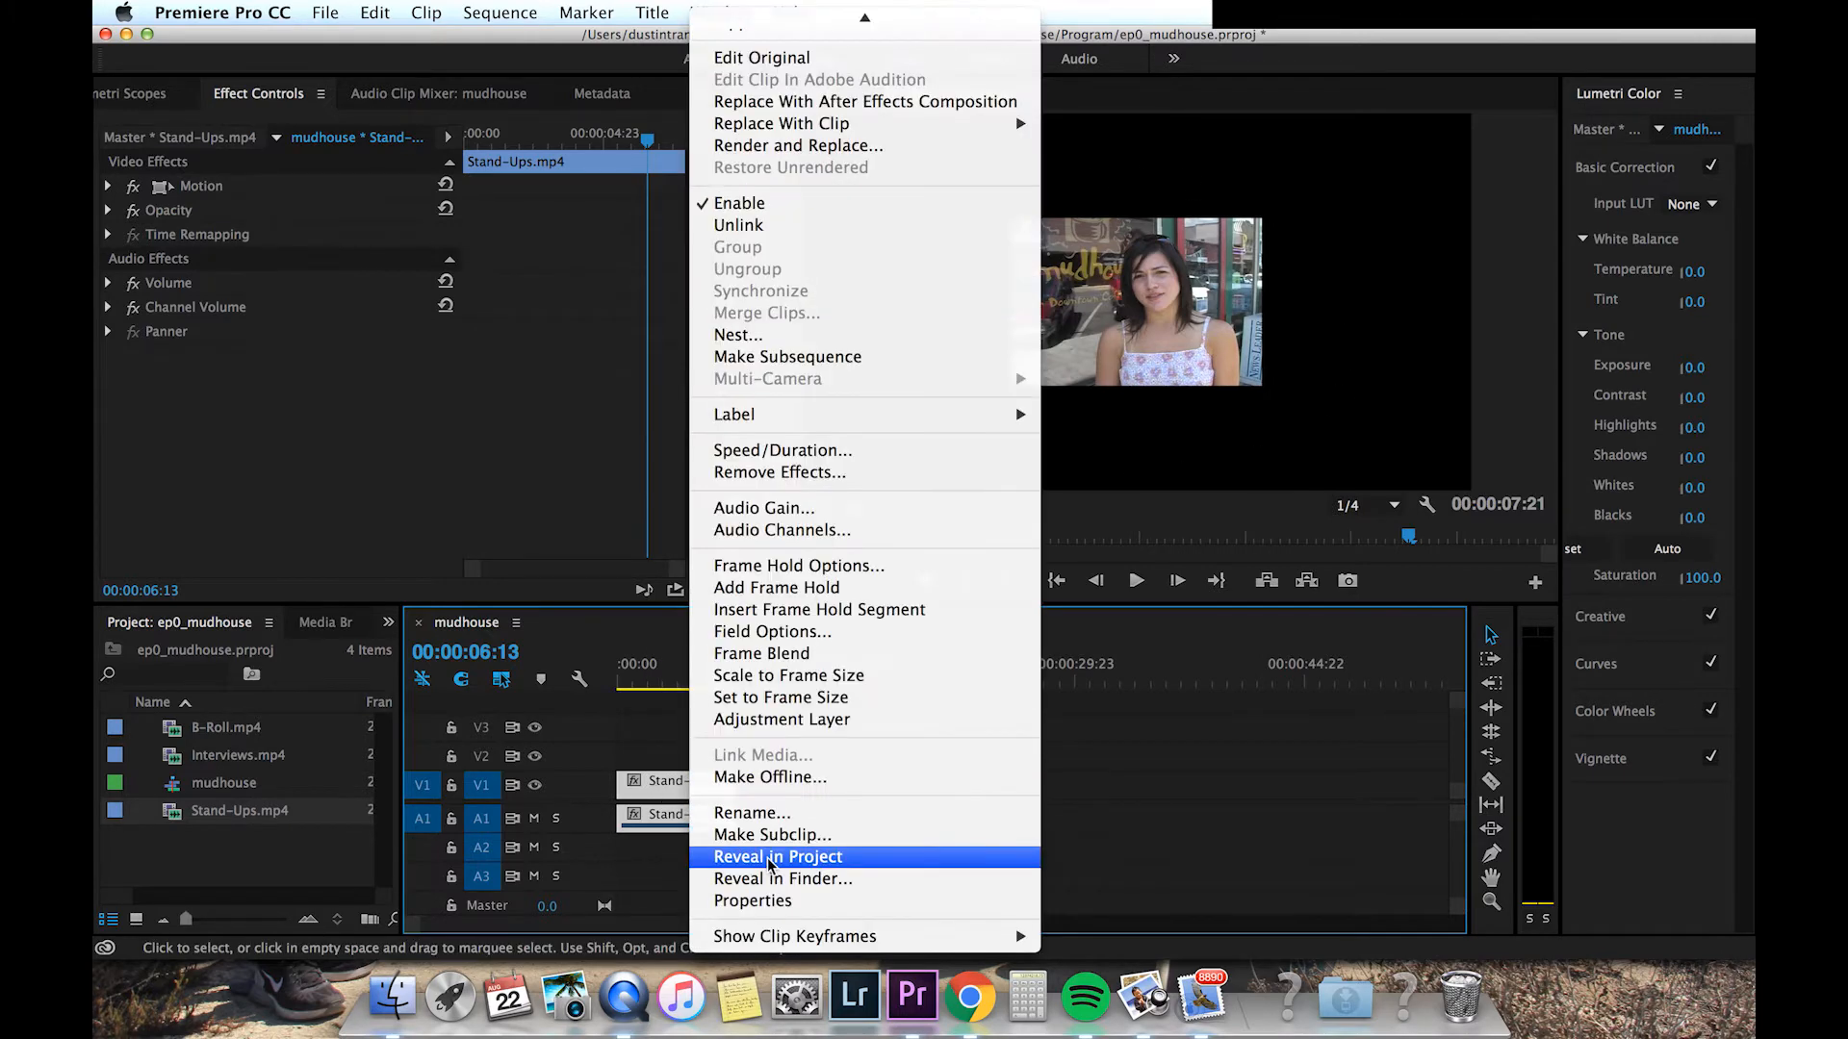
left_click(789, 675)
Step: Play back the scaled clip from the start of the sequence and return the playhead to the beginning
left_click_drag(724, 688, 577, 679)
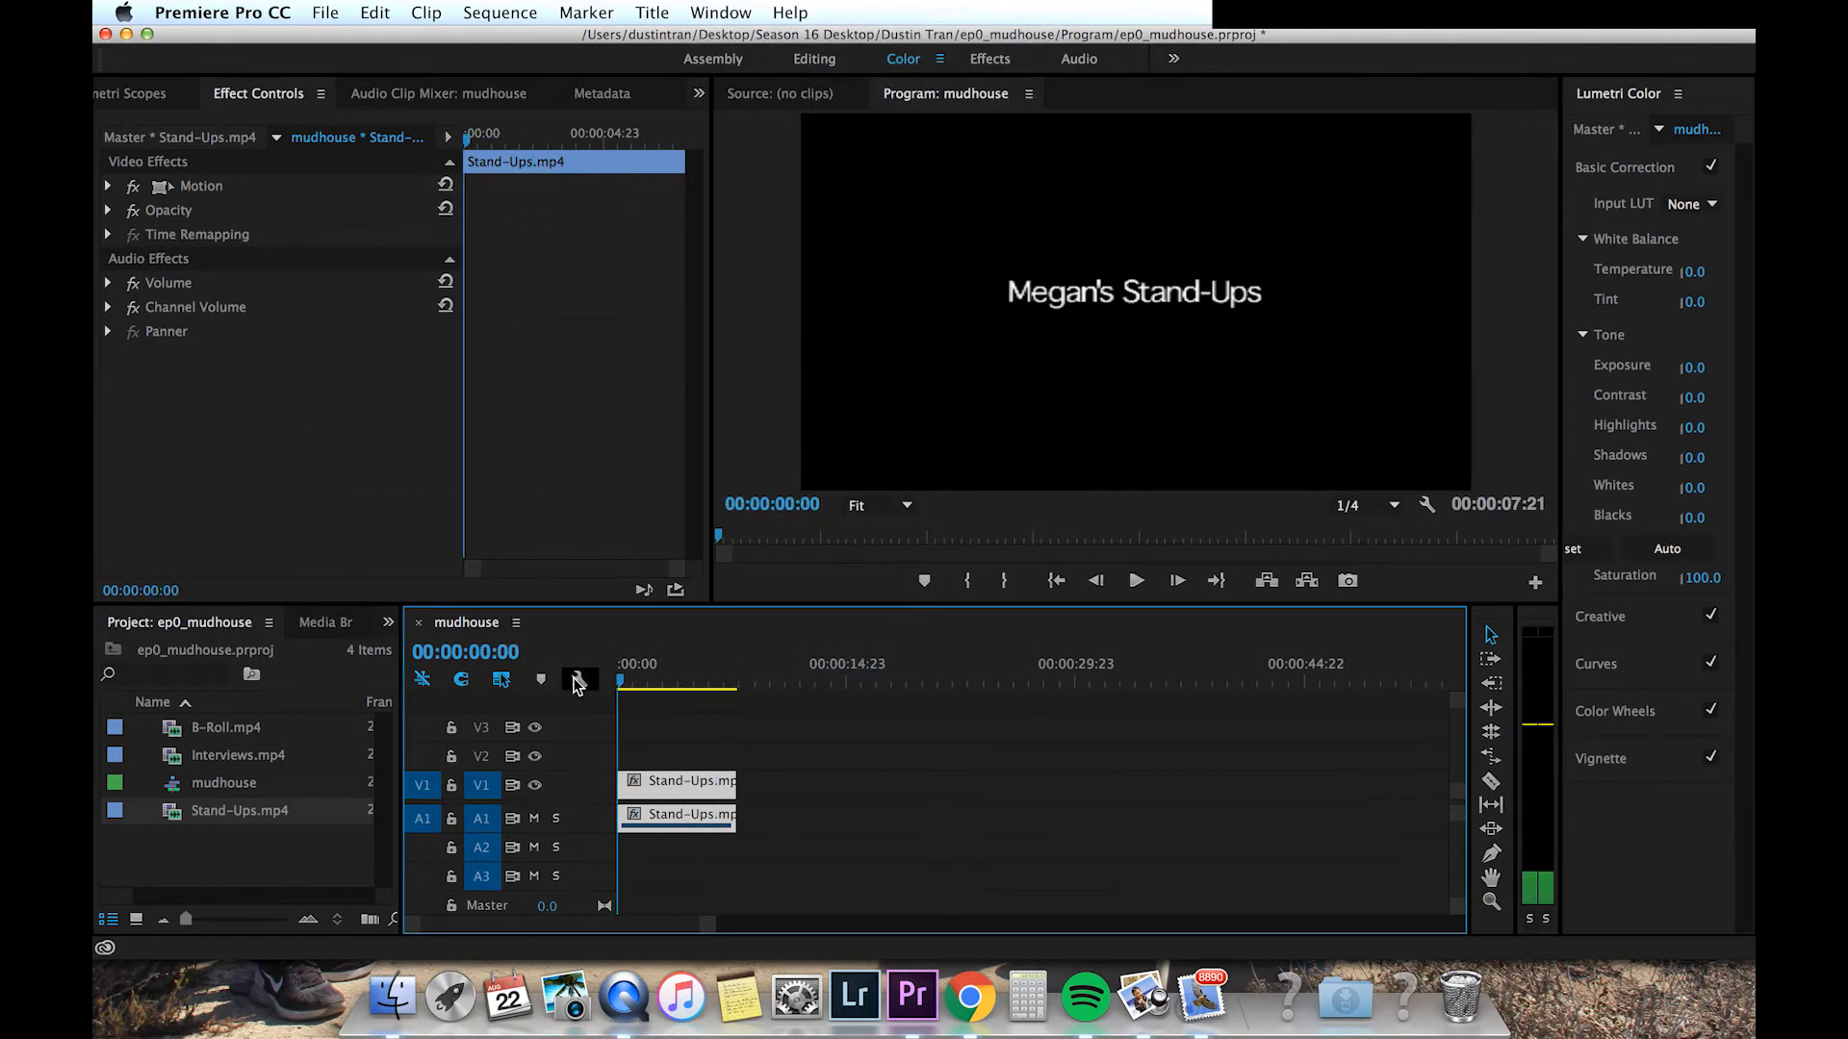
key("space")
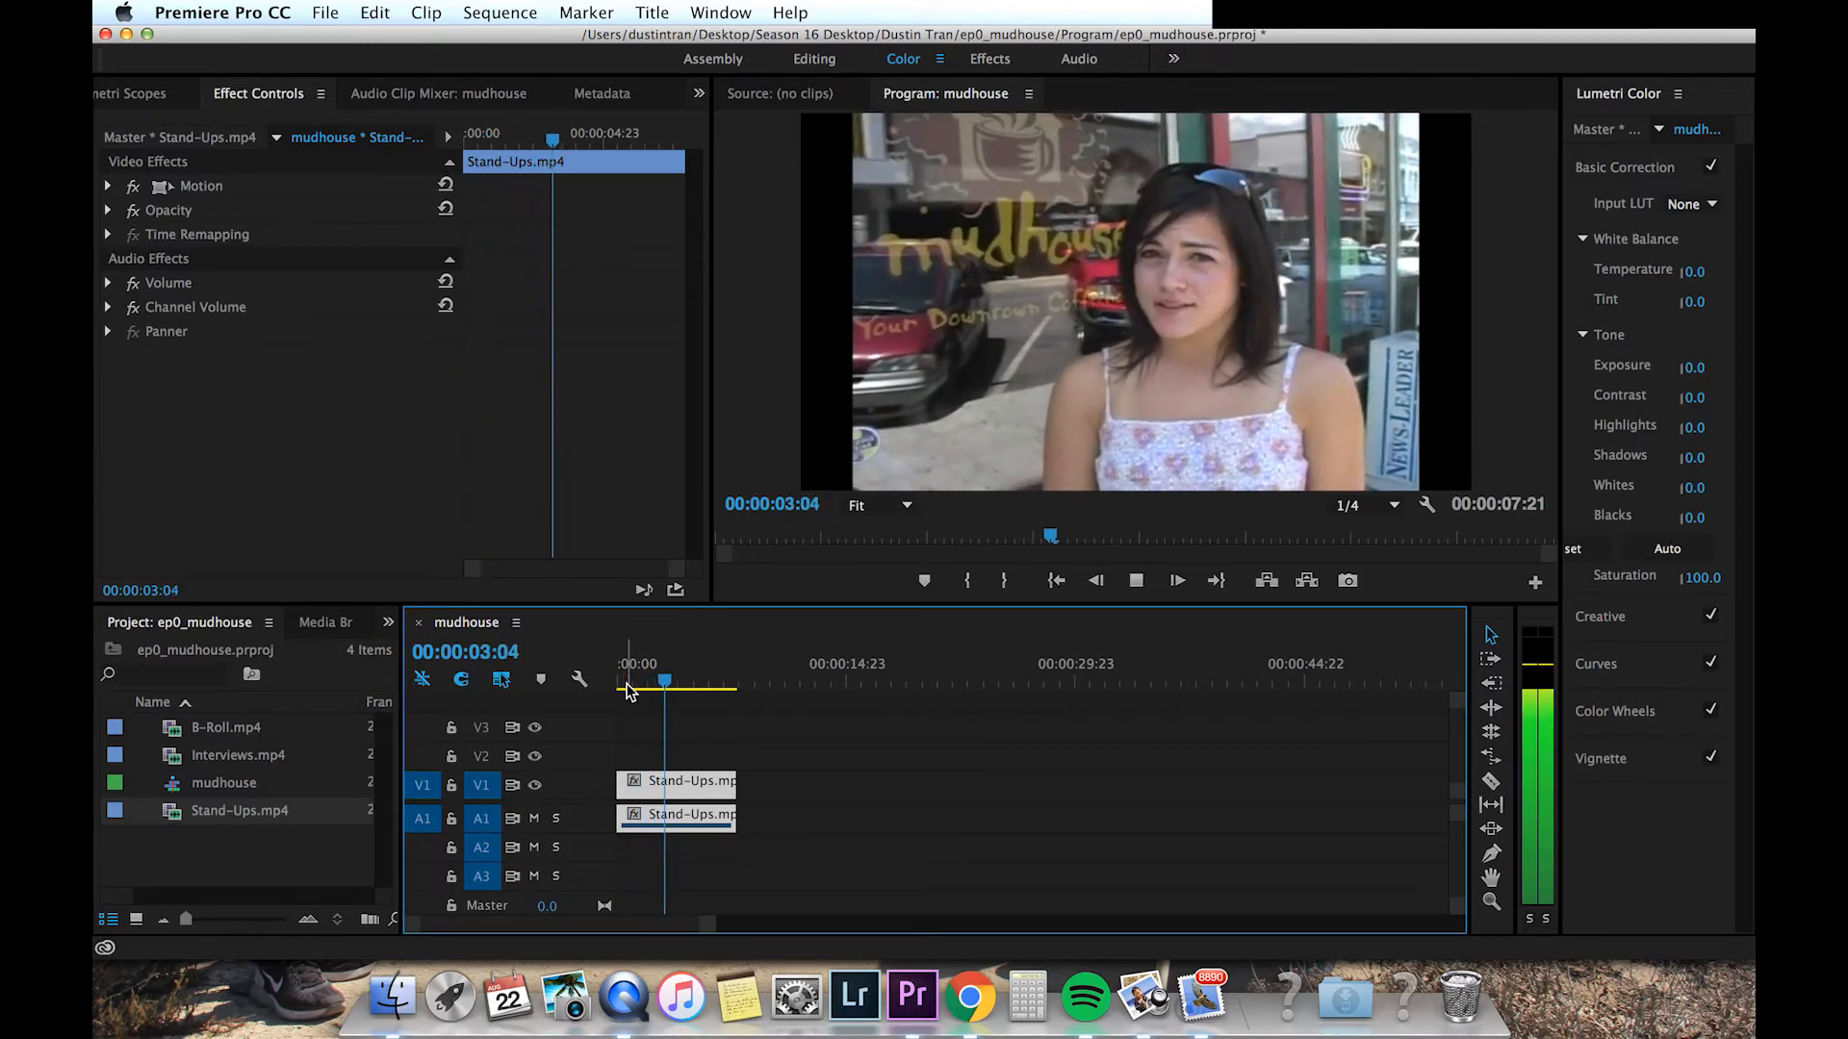
key("space")
left_click_drag(639, 681, 608, 674)
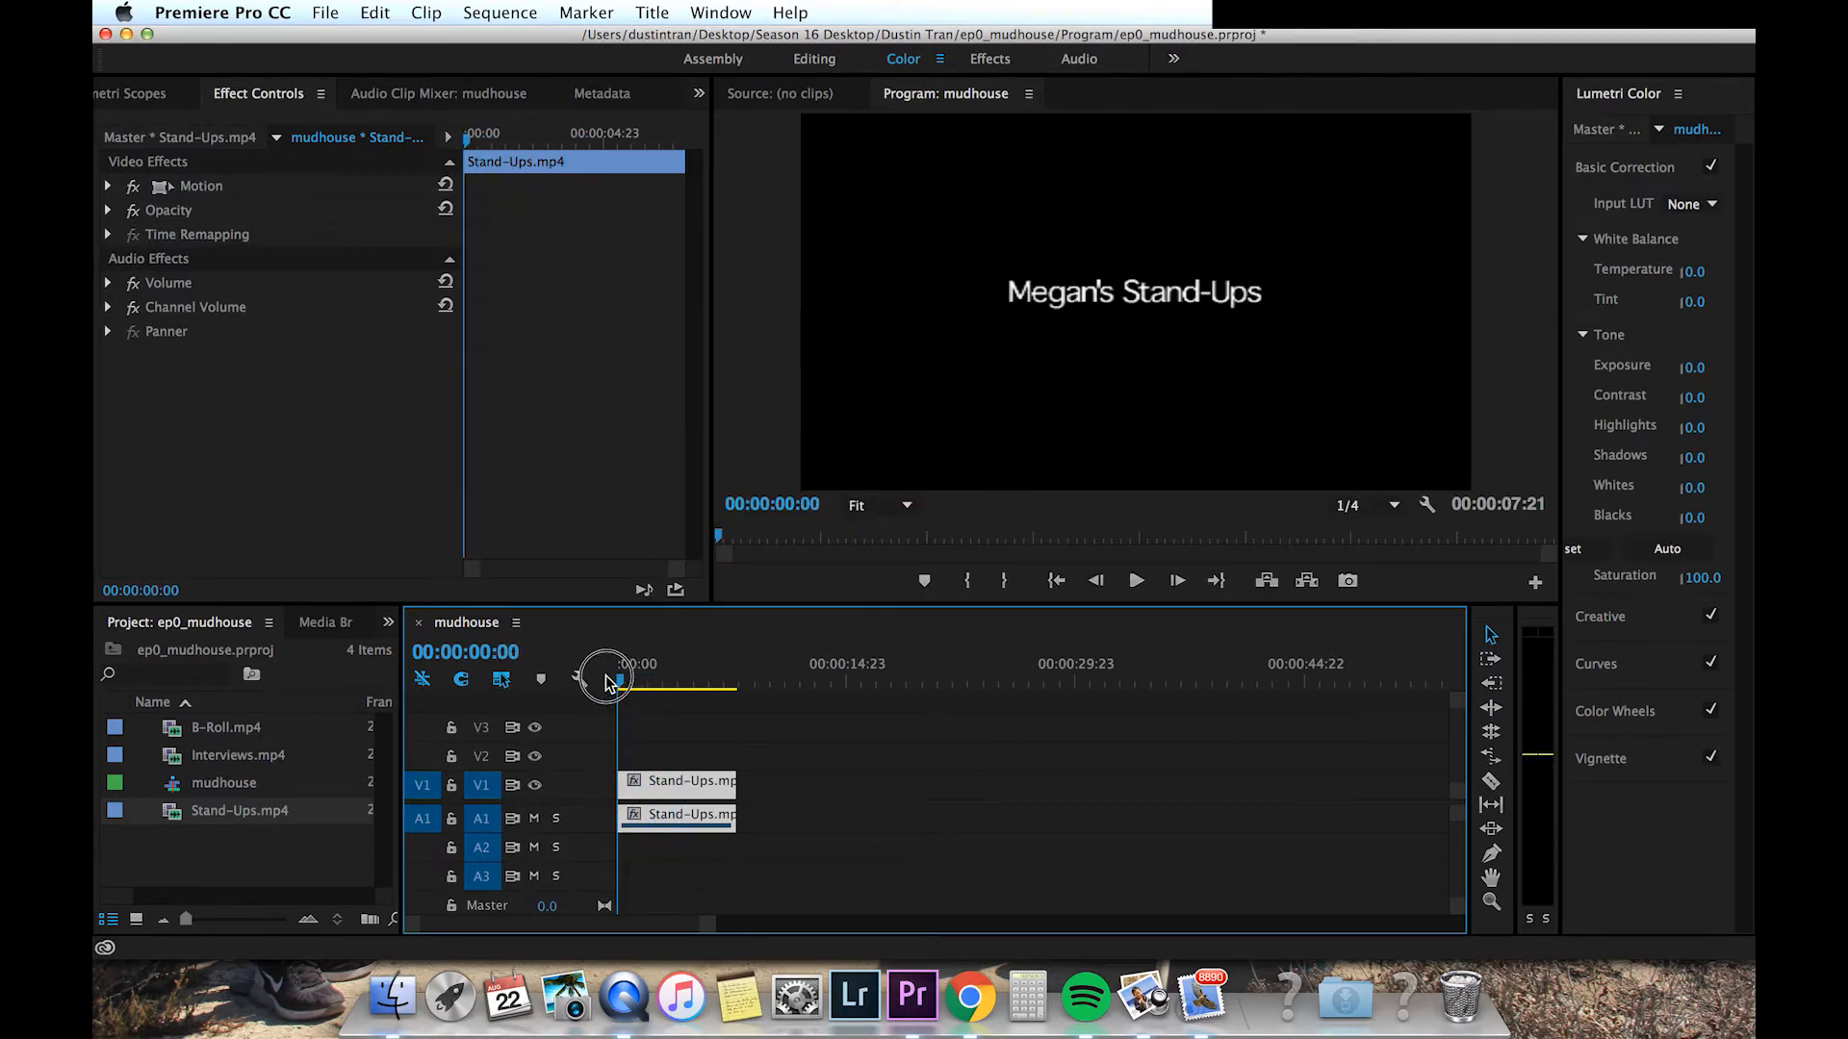
Step: Play the start of the sequence and scrub back to preview the opening title
key("space")
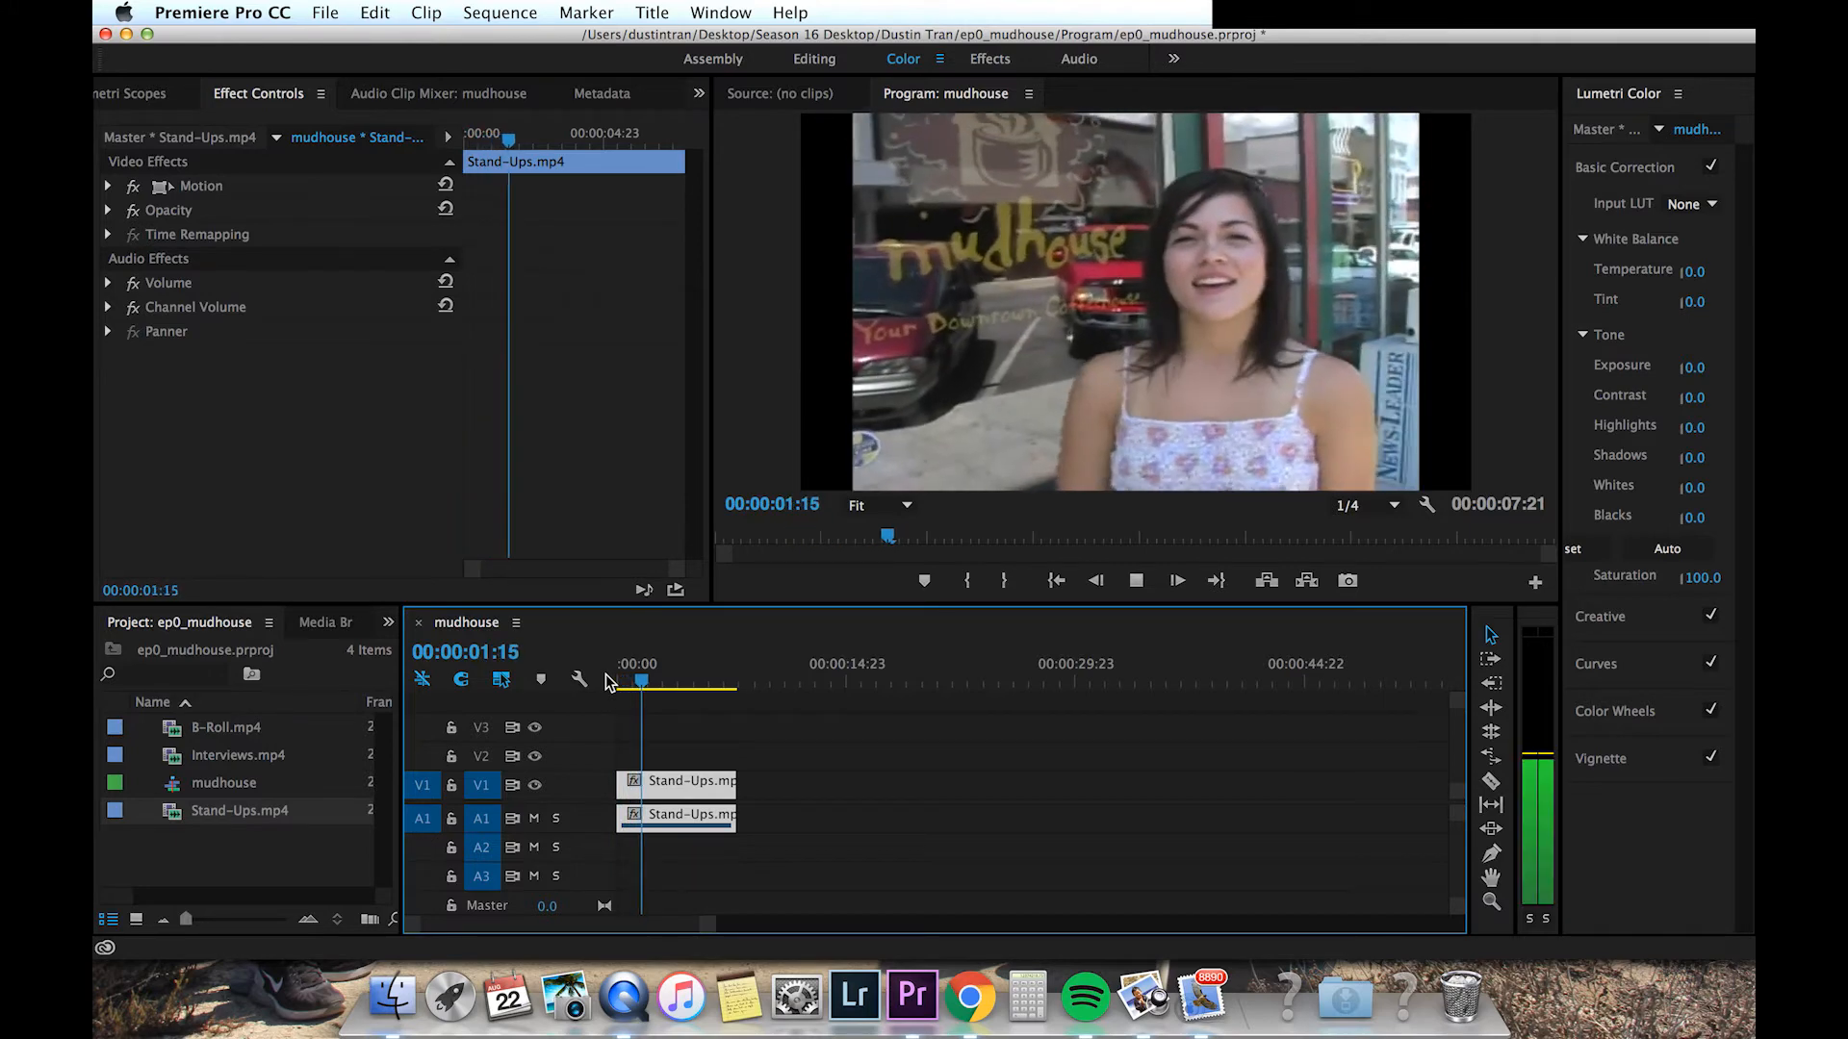
left_click(642, 681)
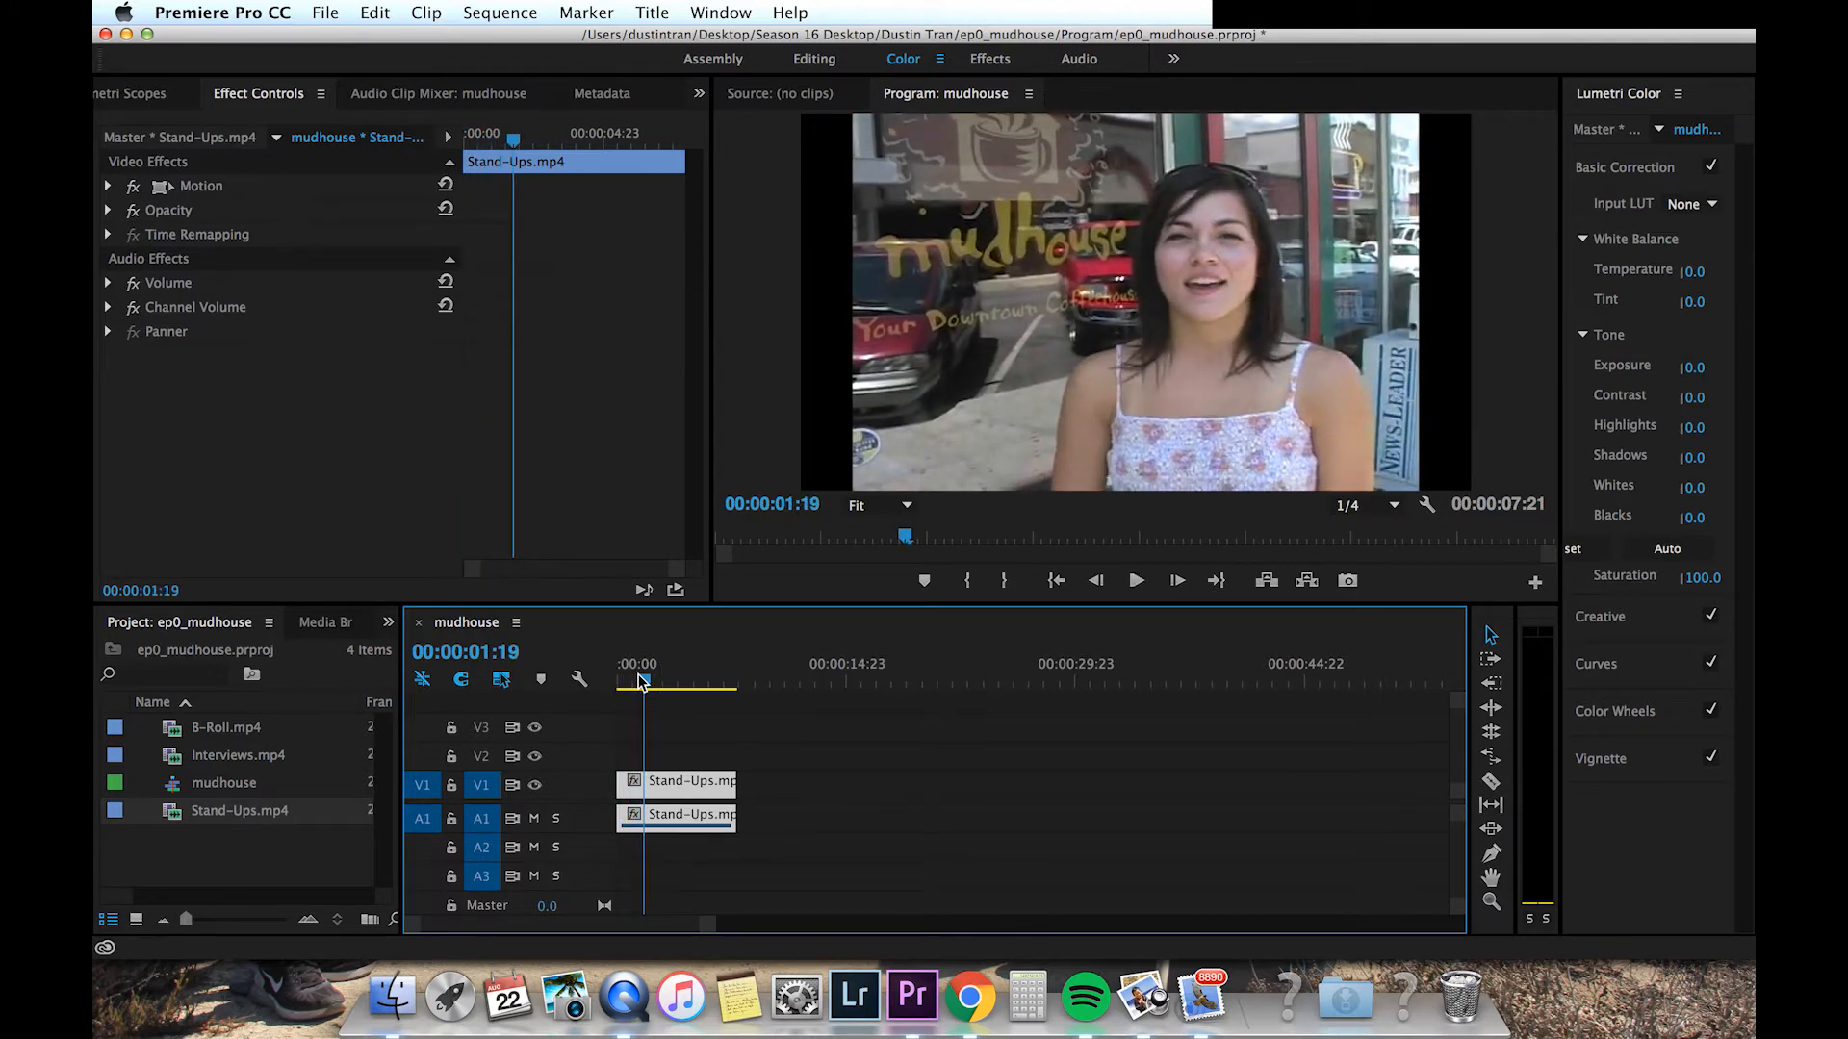
left_click_drag(644, 681, 627, 677)
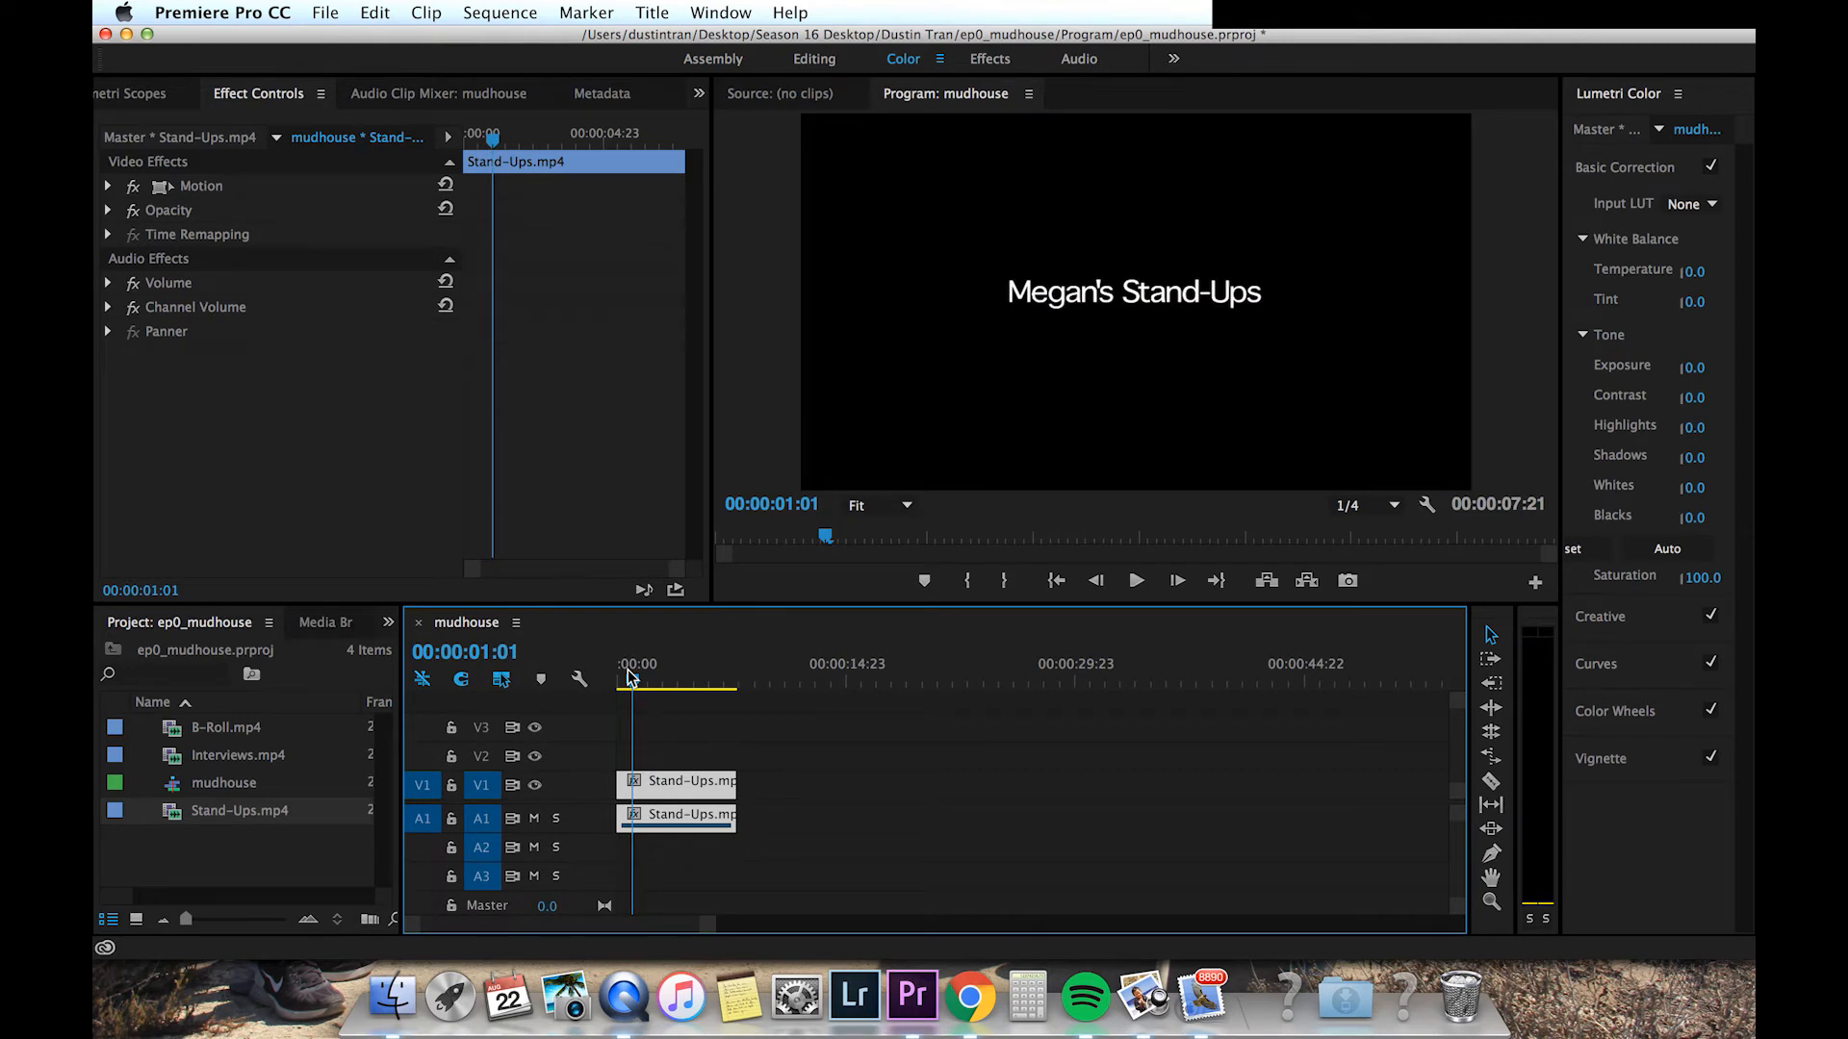
Step: Zoom into the timeline and split the Stand-Ups clip at about 00:00:01:18 with the Razor tool
key("=")
key("=")
key("=")
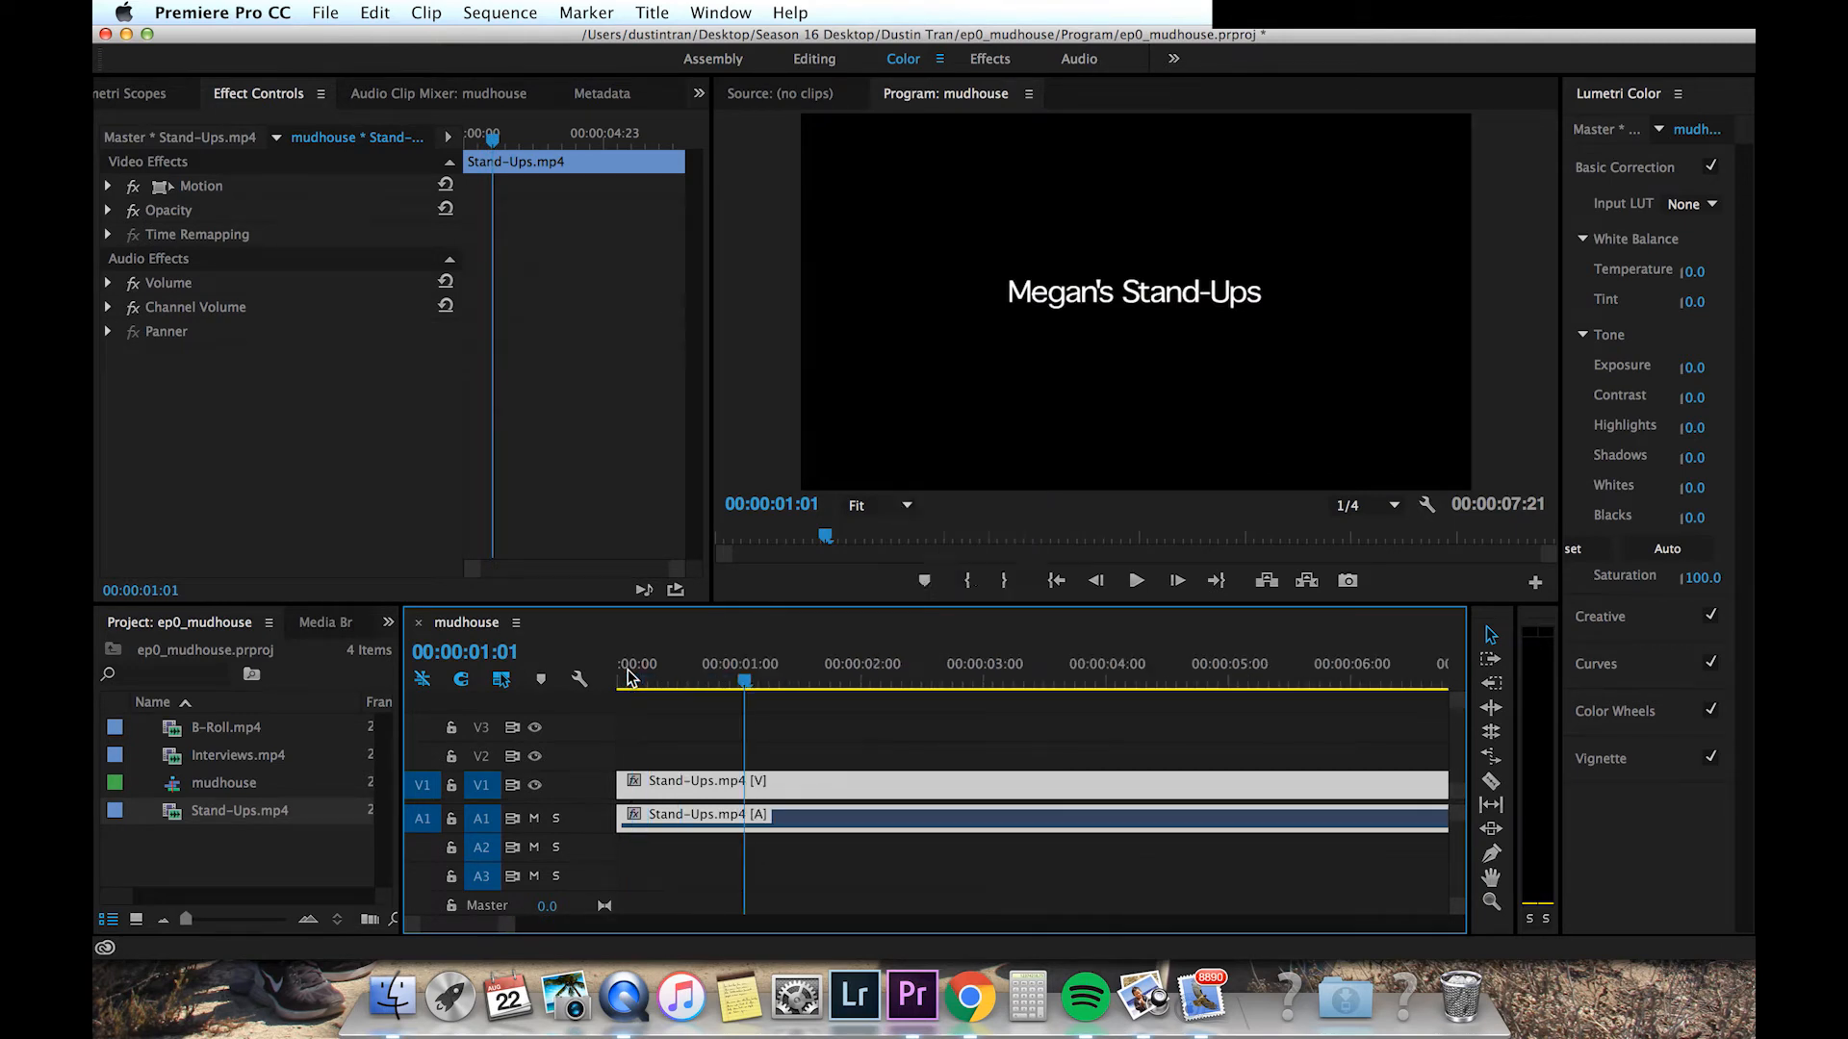
key("minus")
key("=")
key("=")
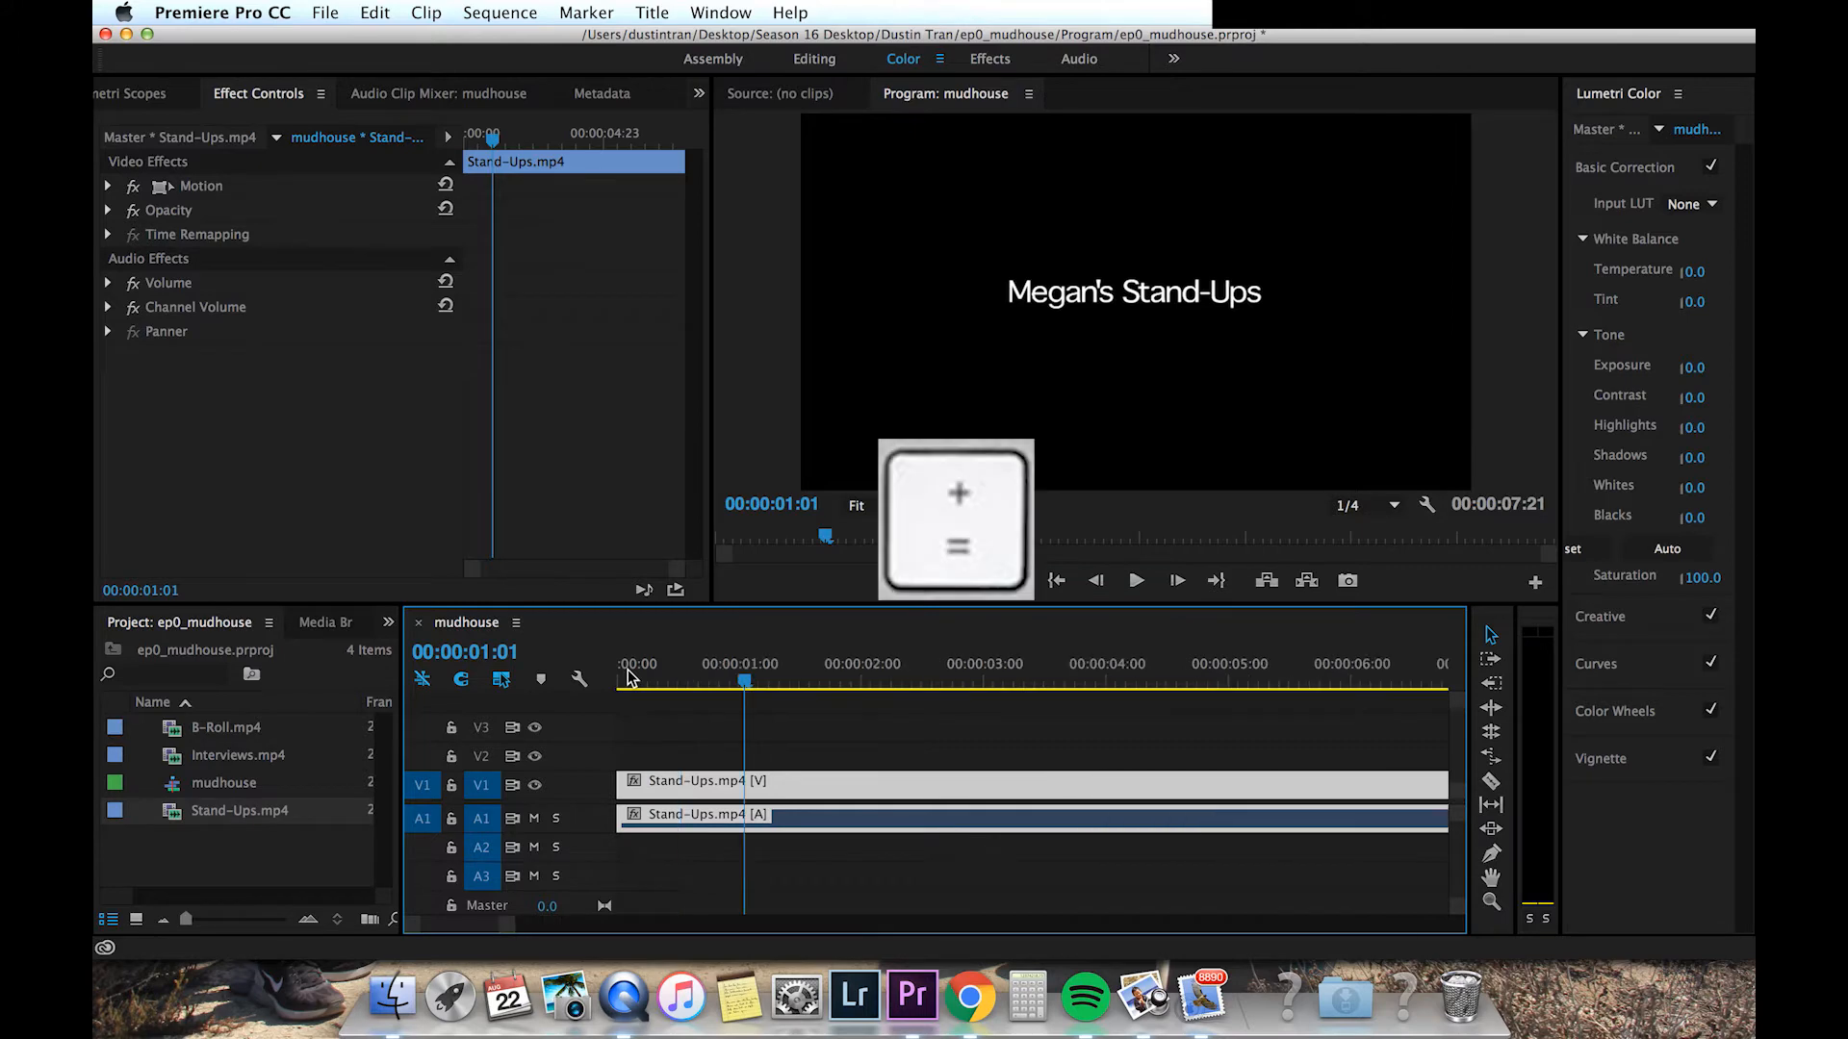
left_click_drag(729, 679, 831, 679)
key("c")
left_click(829, 784)
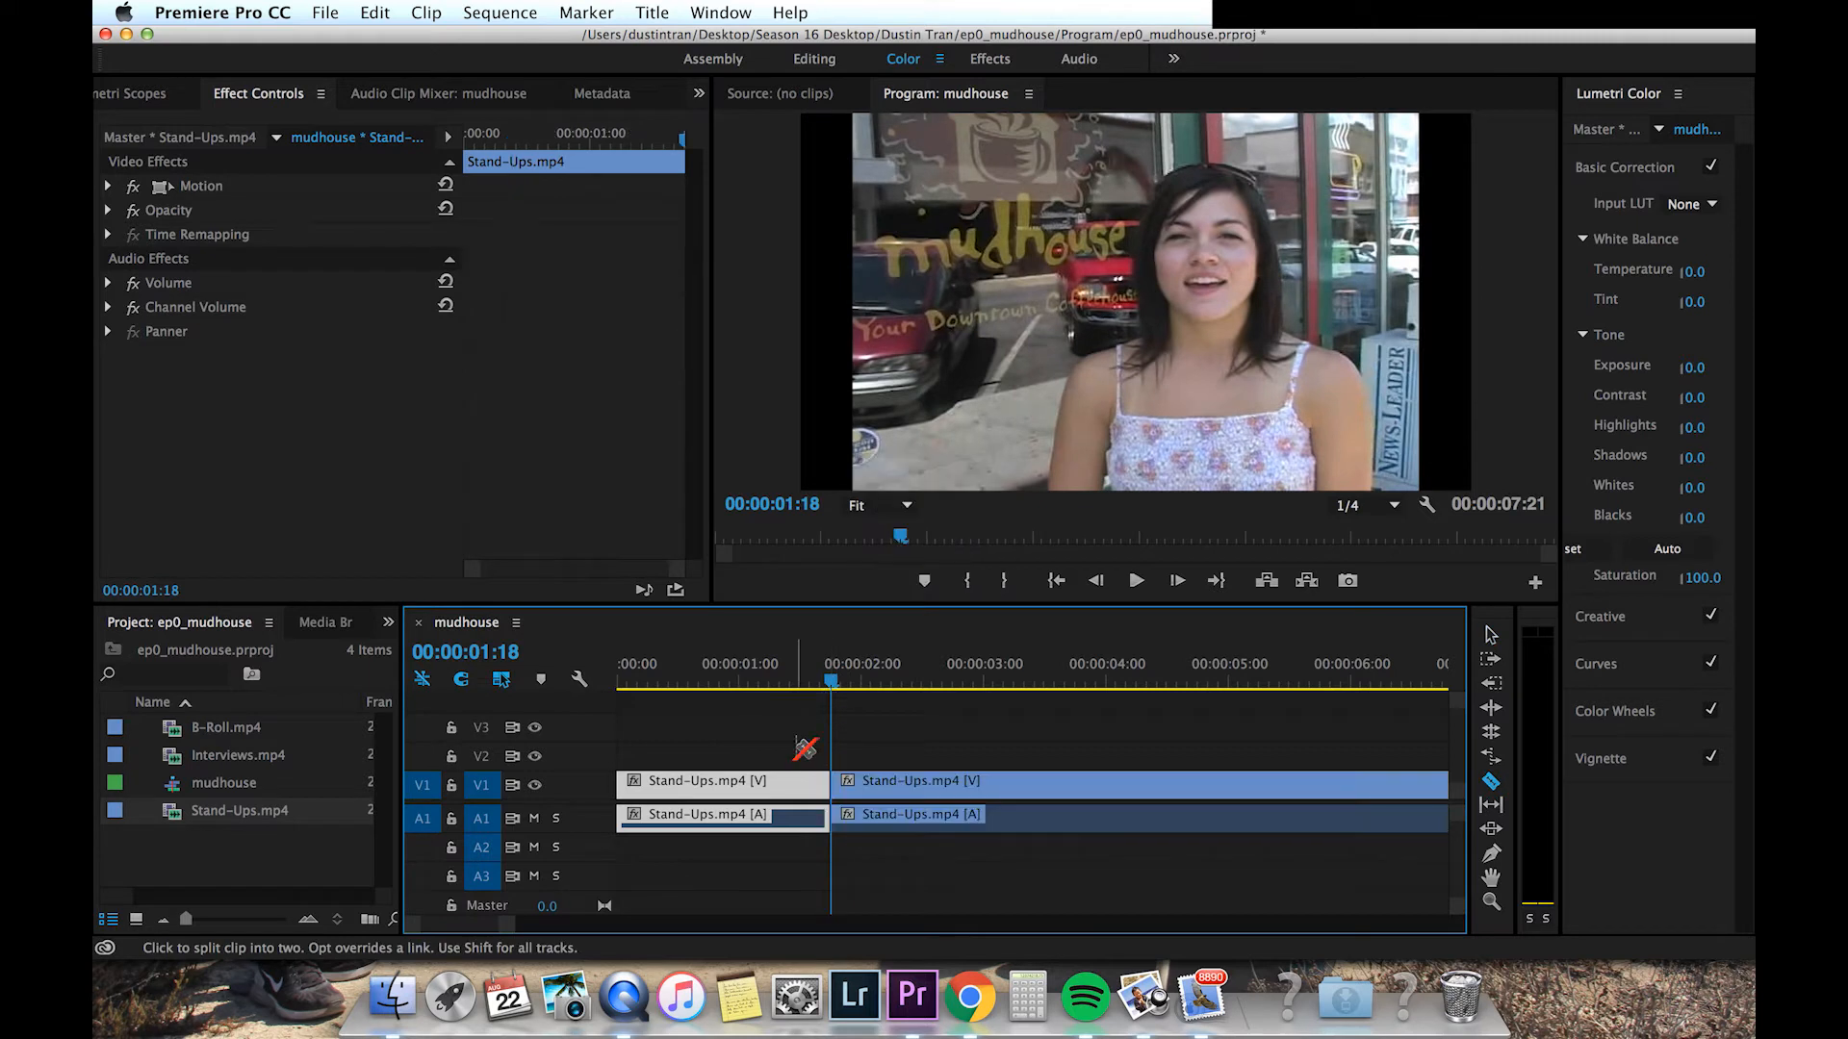
Step: Delete the first Stand-Ups segment before the cut and remove the remaining gap at the sequence start
key("v")
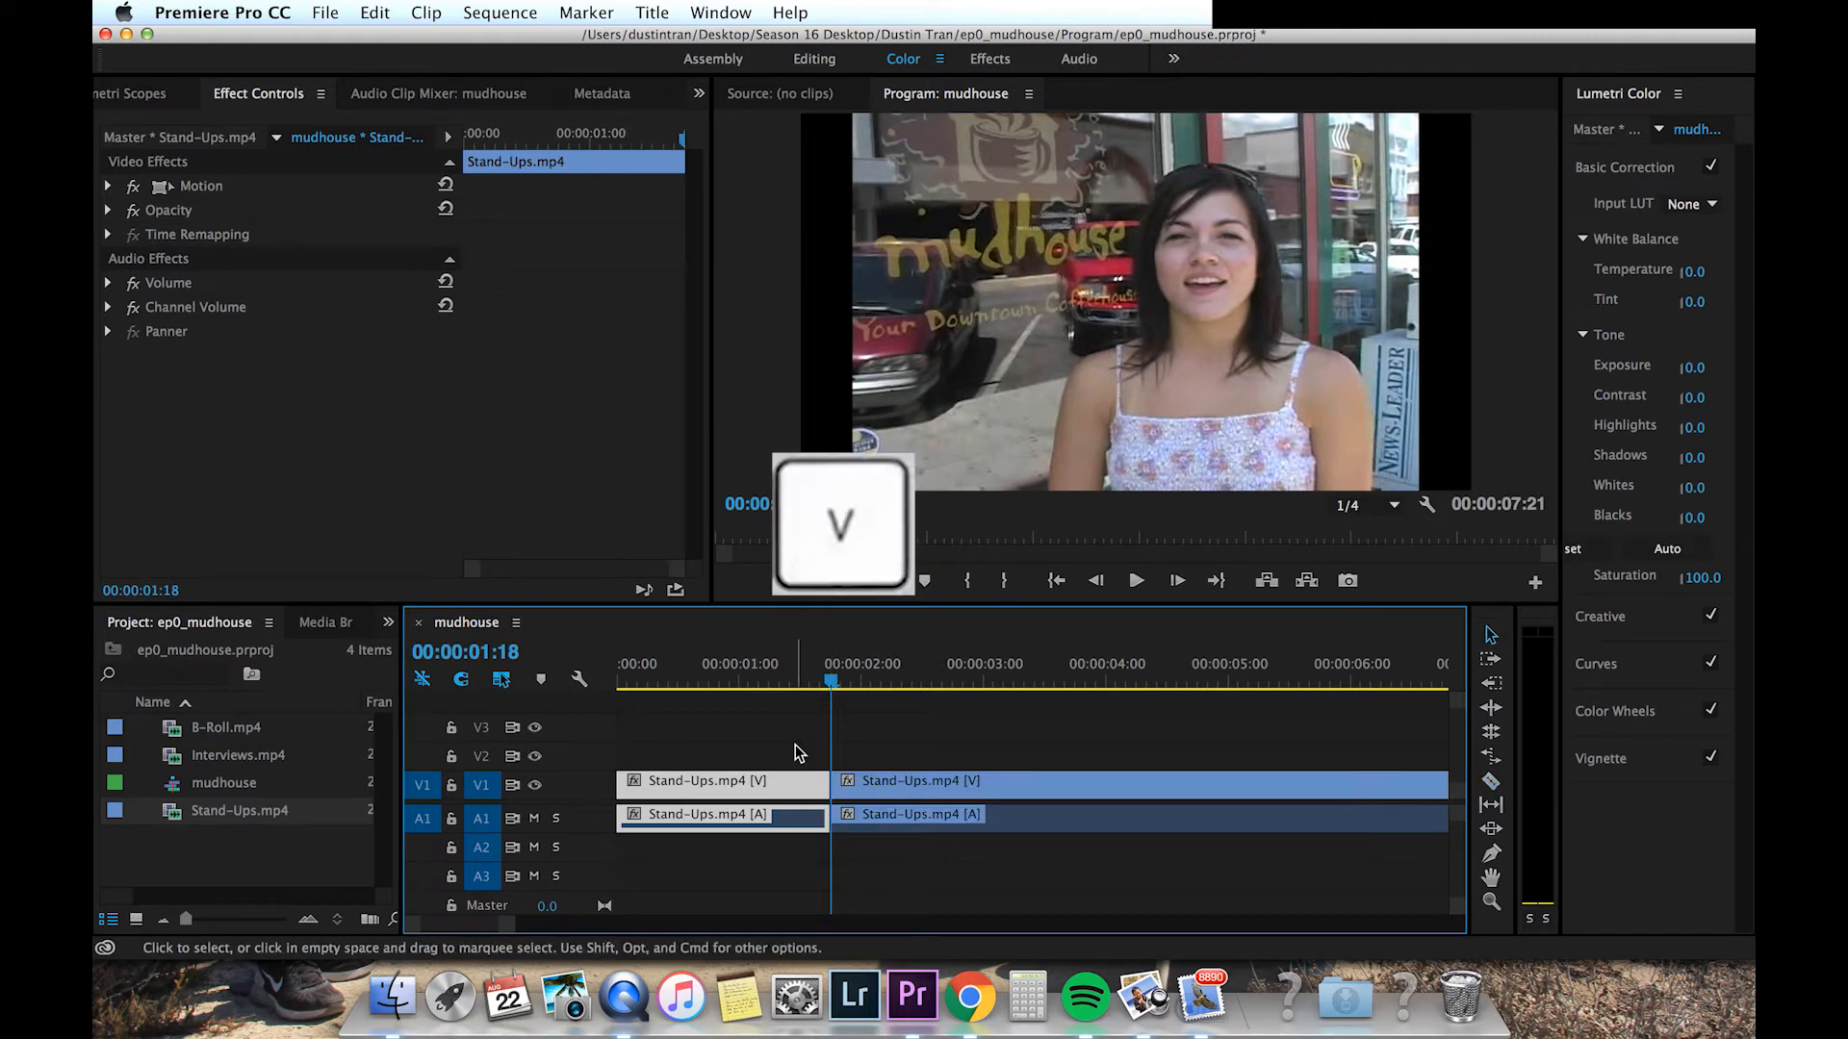
left_click(741, 746)
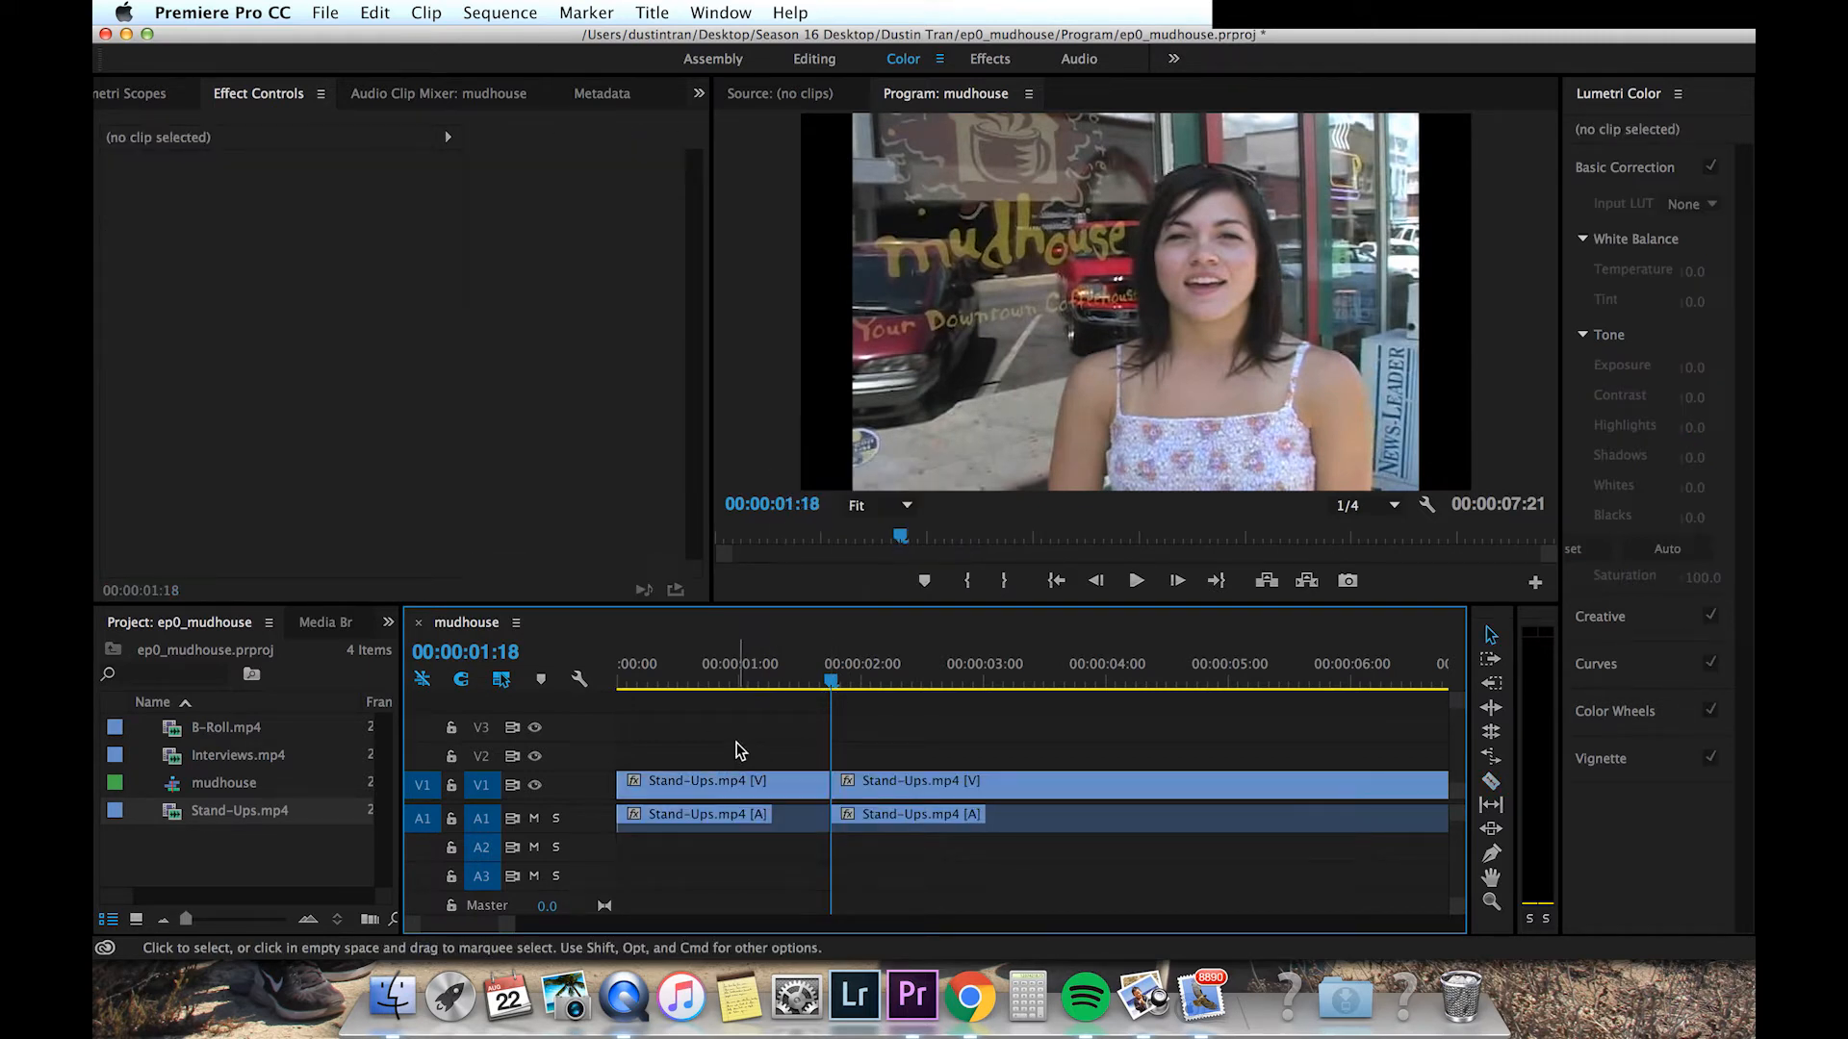
left_click(731, 791)
key("Delete")
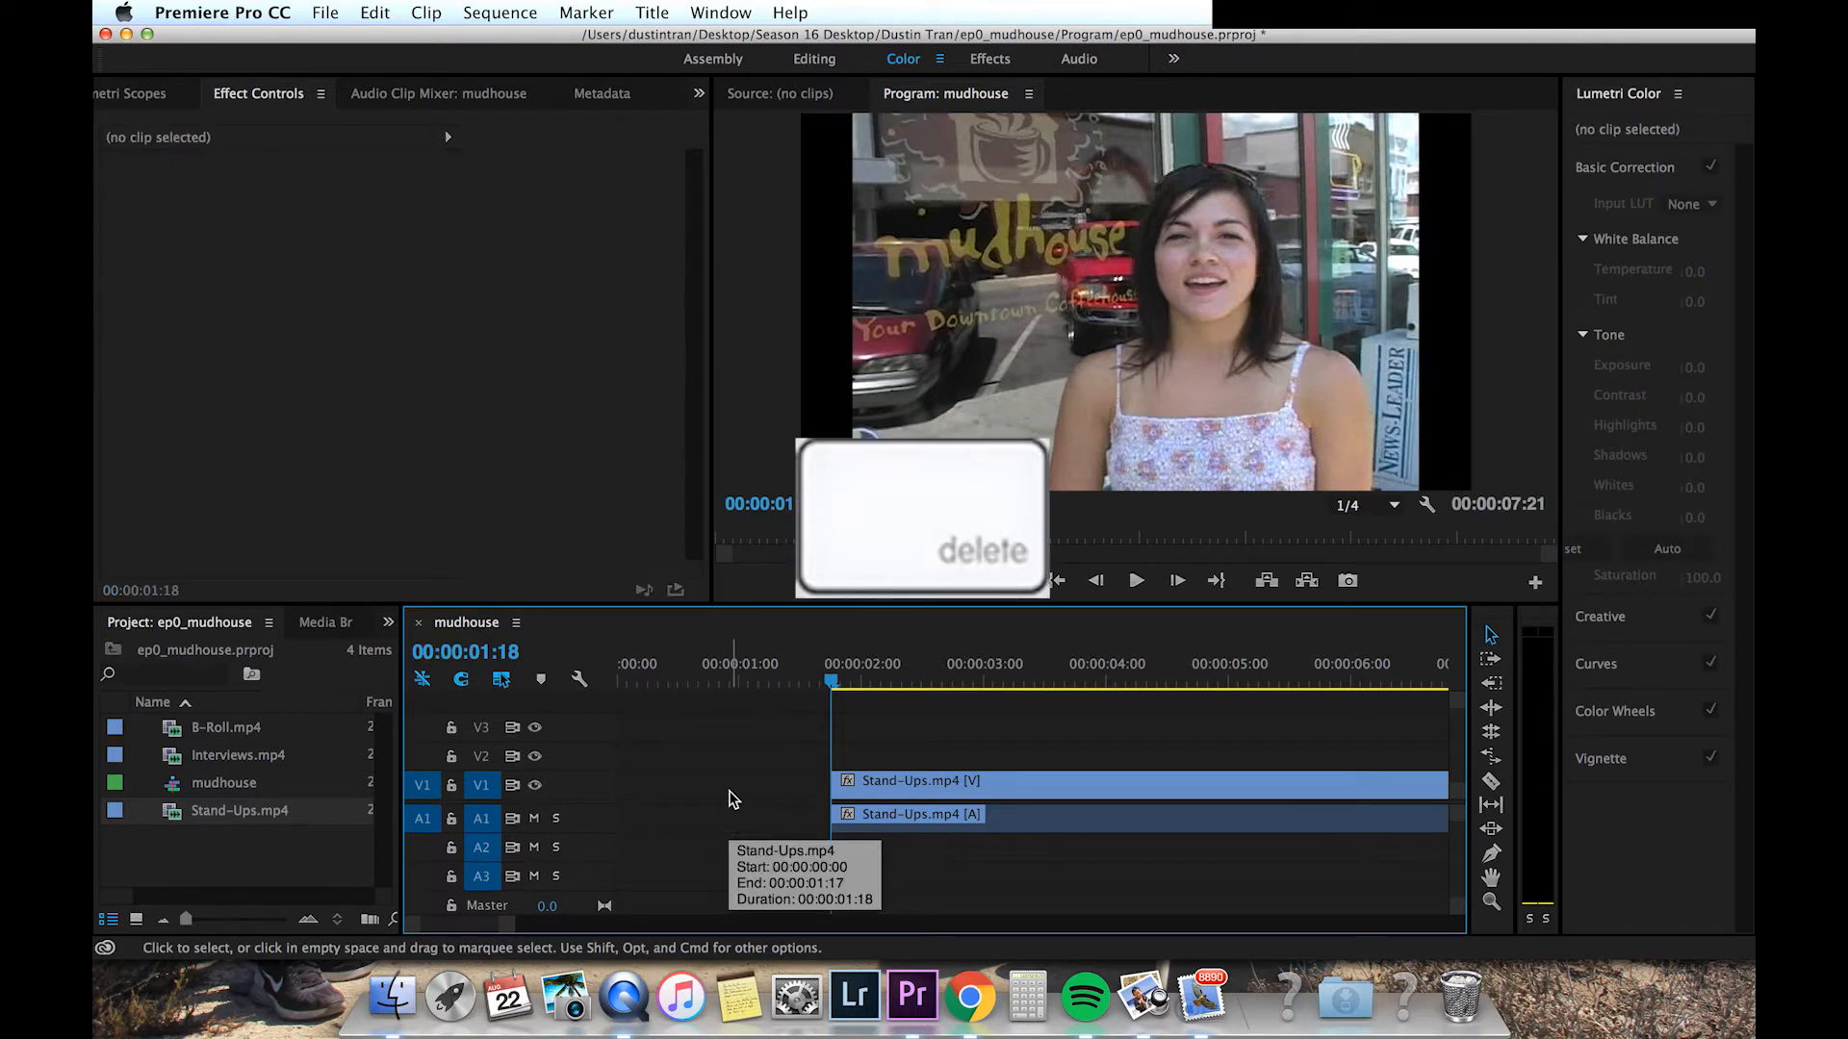
left_click(720, 786)
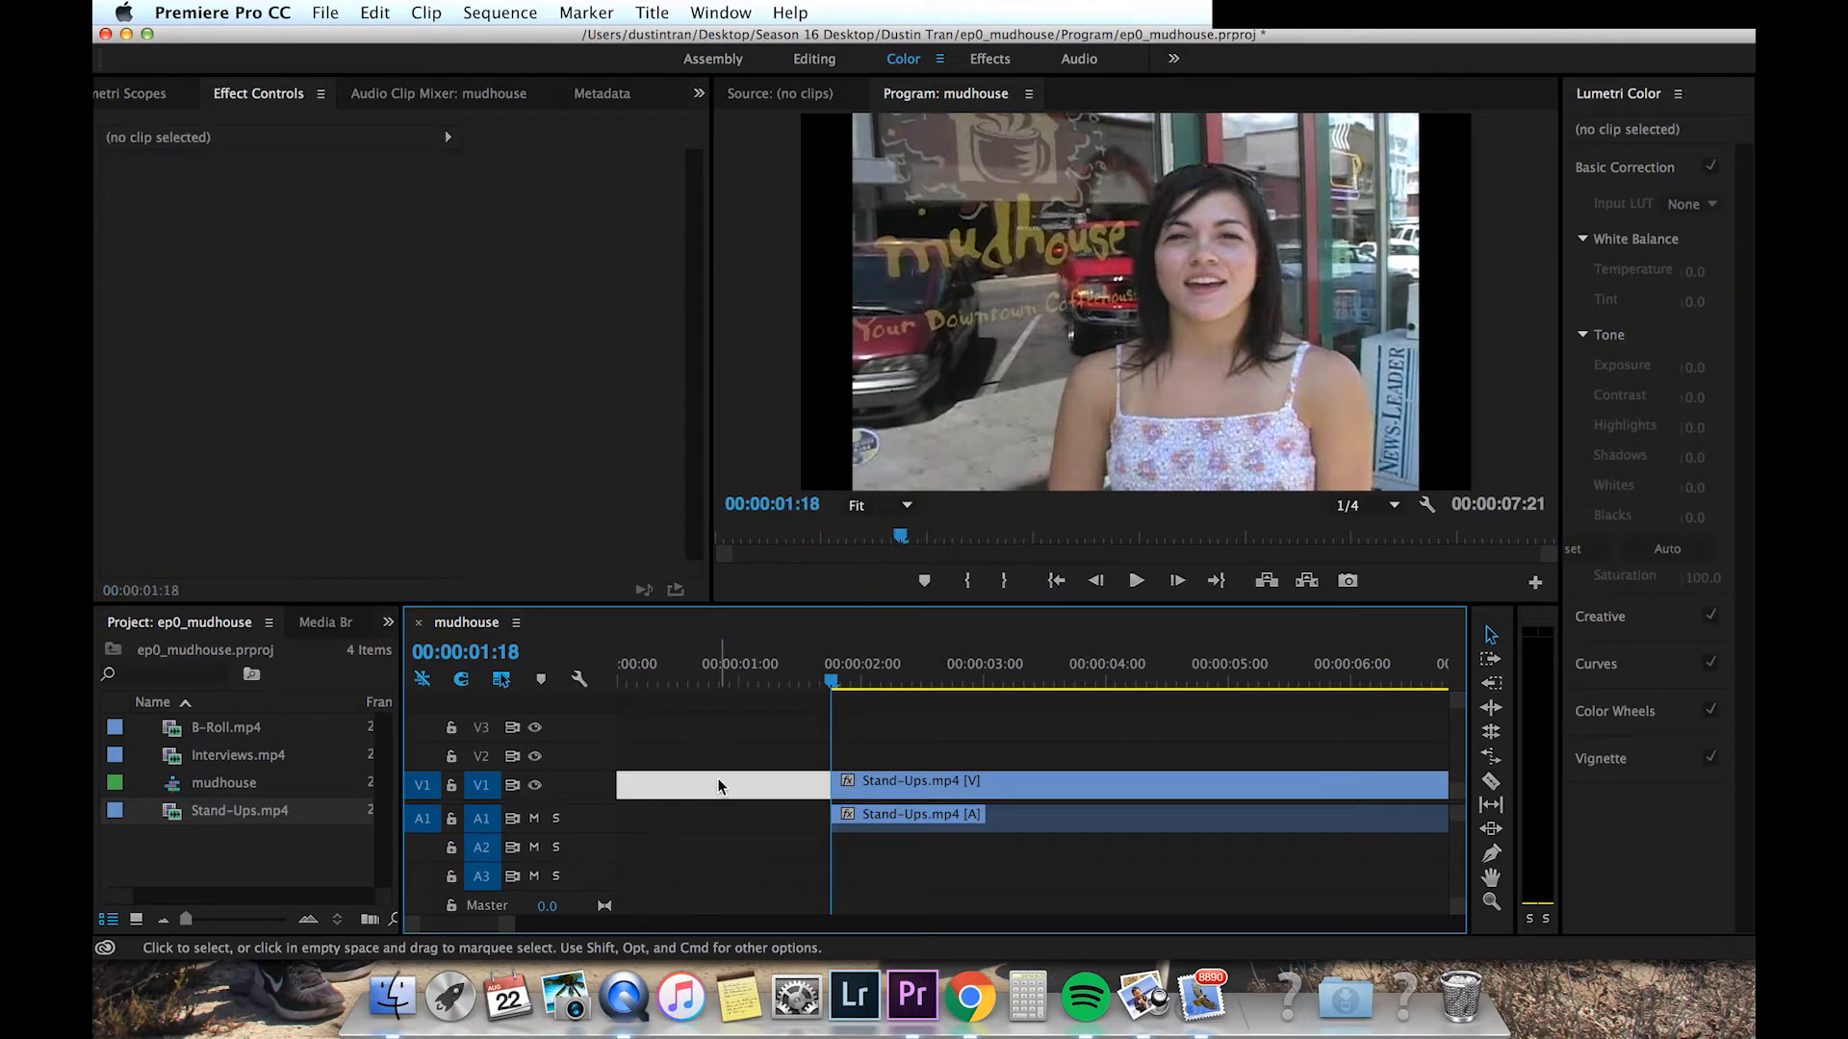
key("Delete")
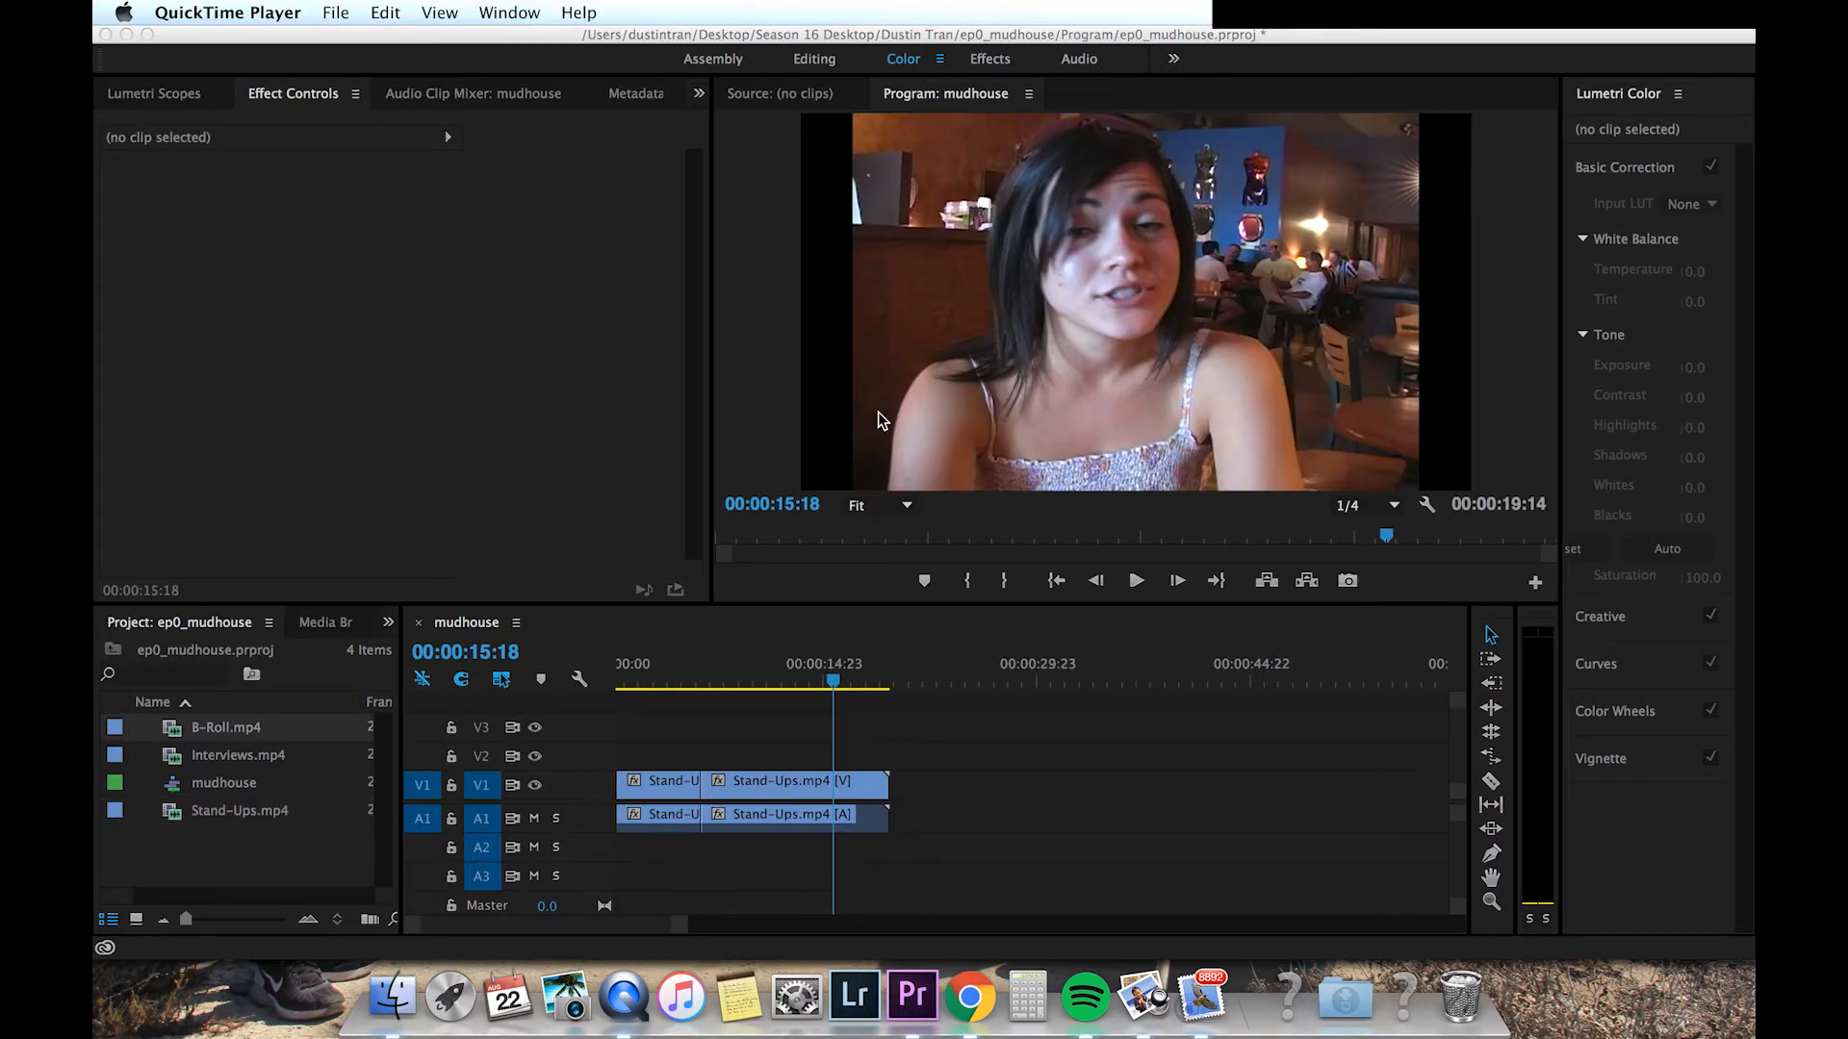
Step: Play the sequence from the second Stand-Ups segment to preview the cut
left_click(702, 686)
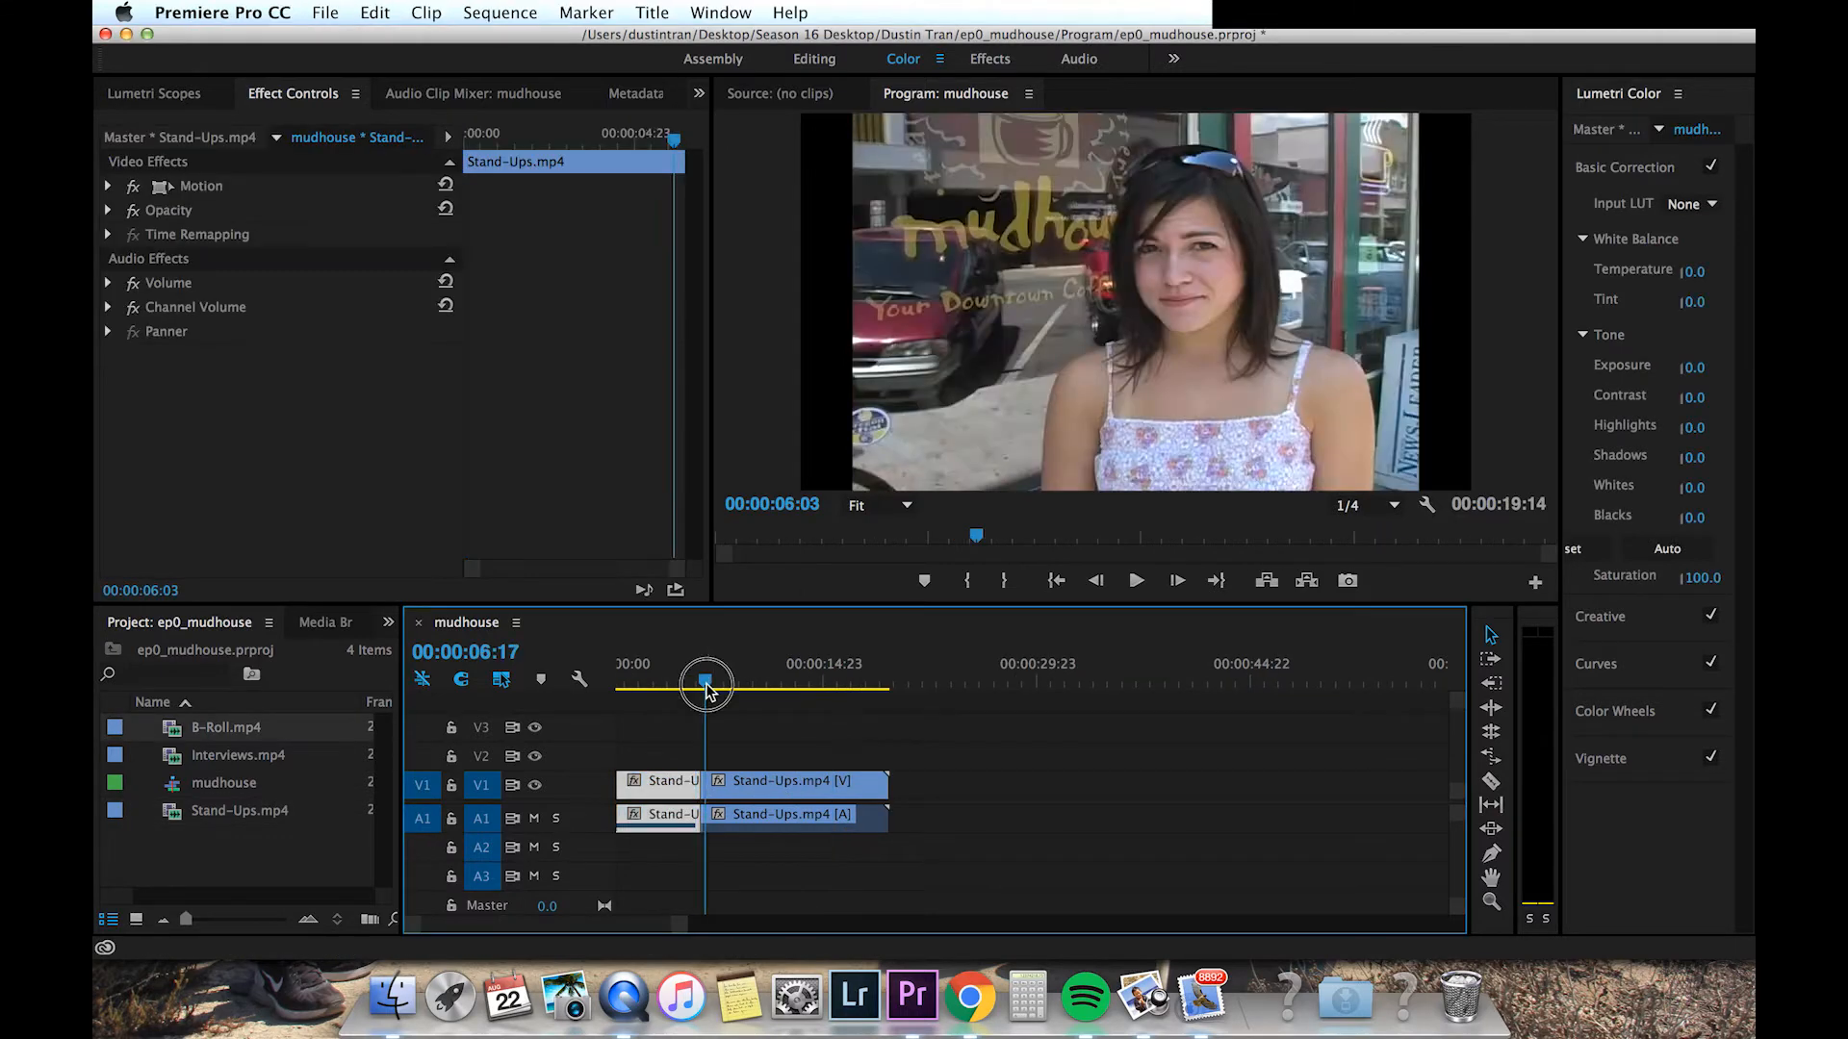
key("space")
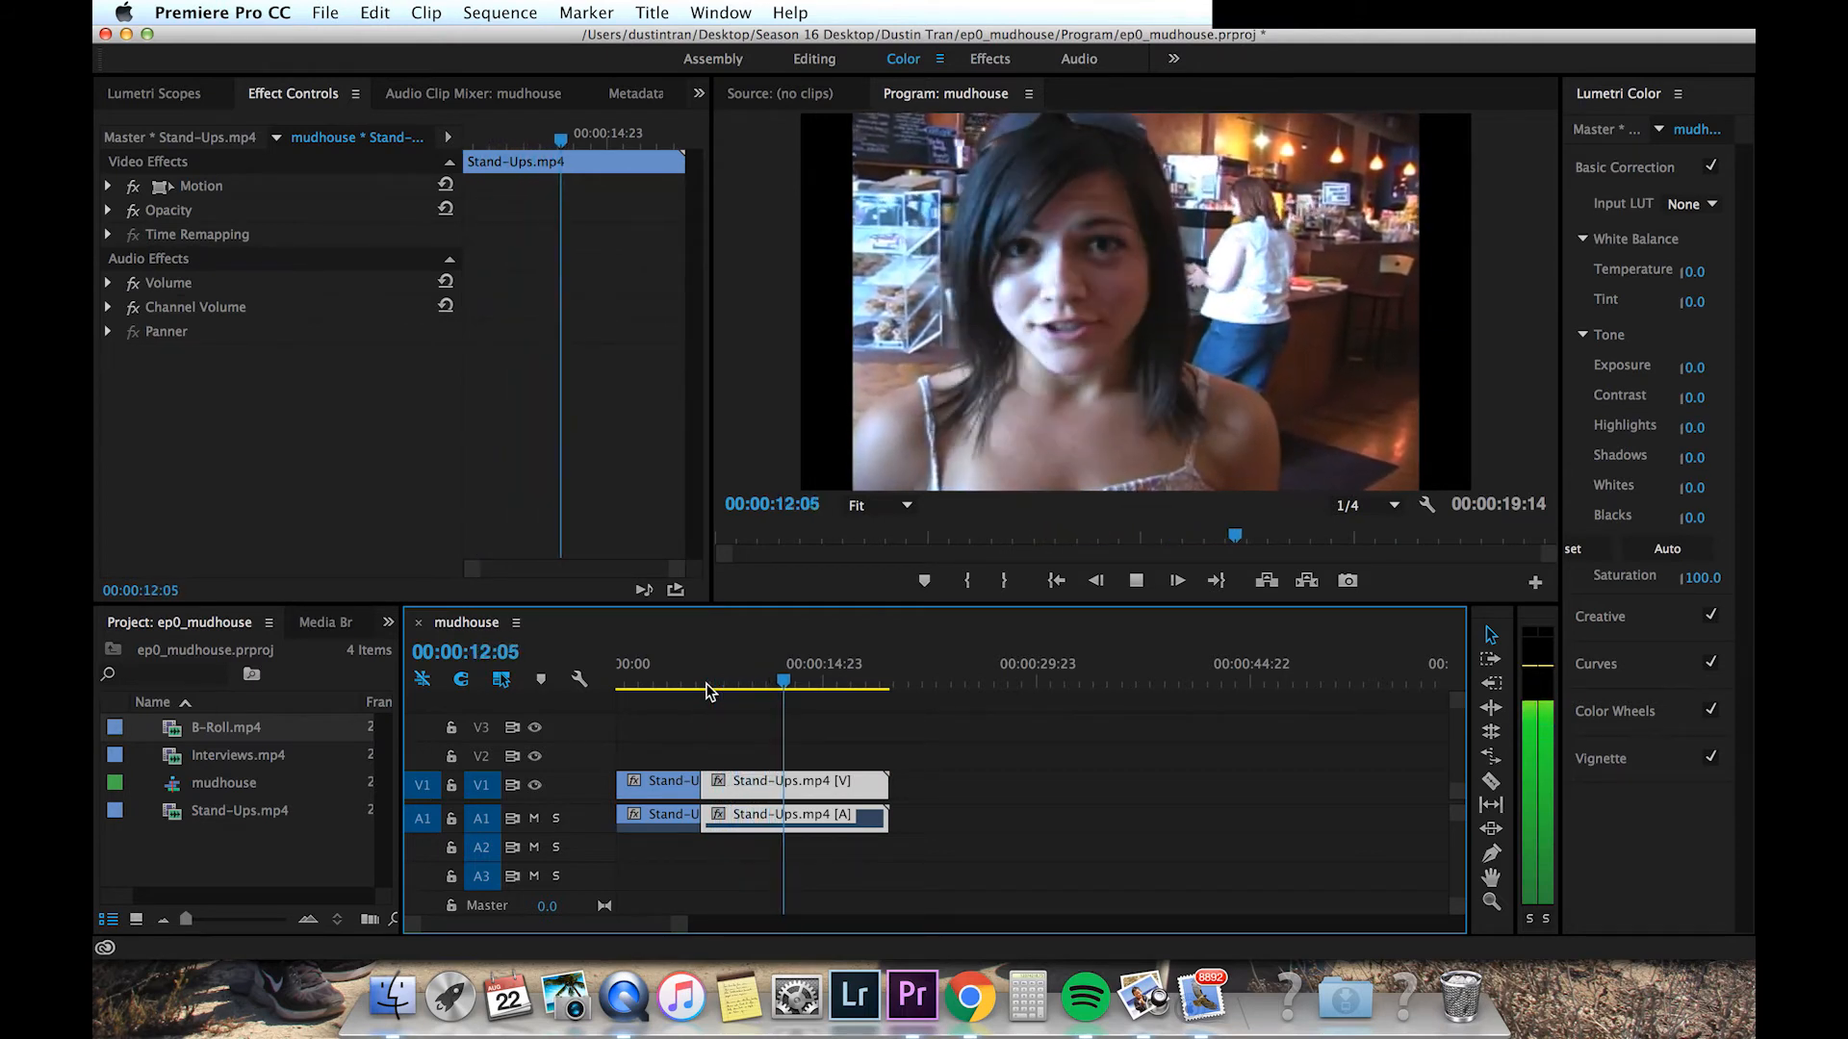
key("space")
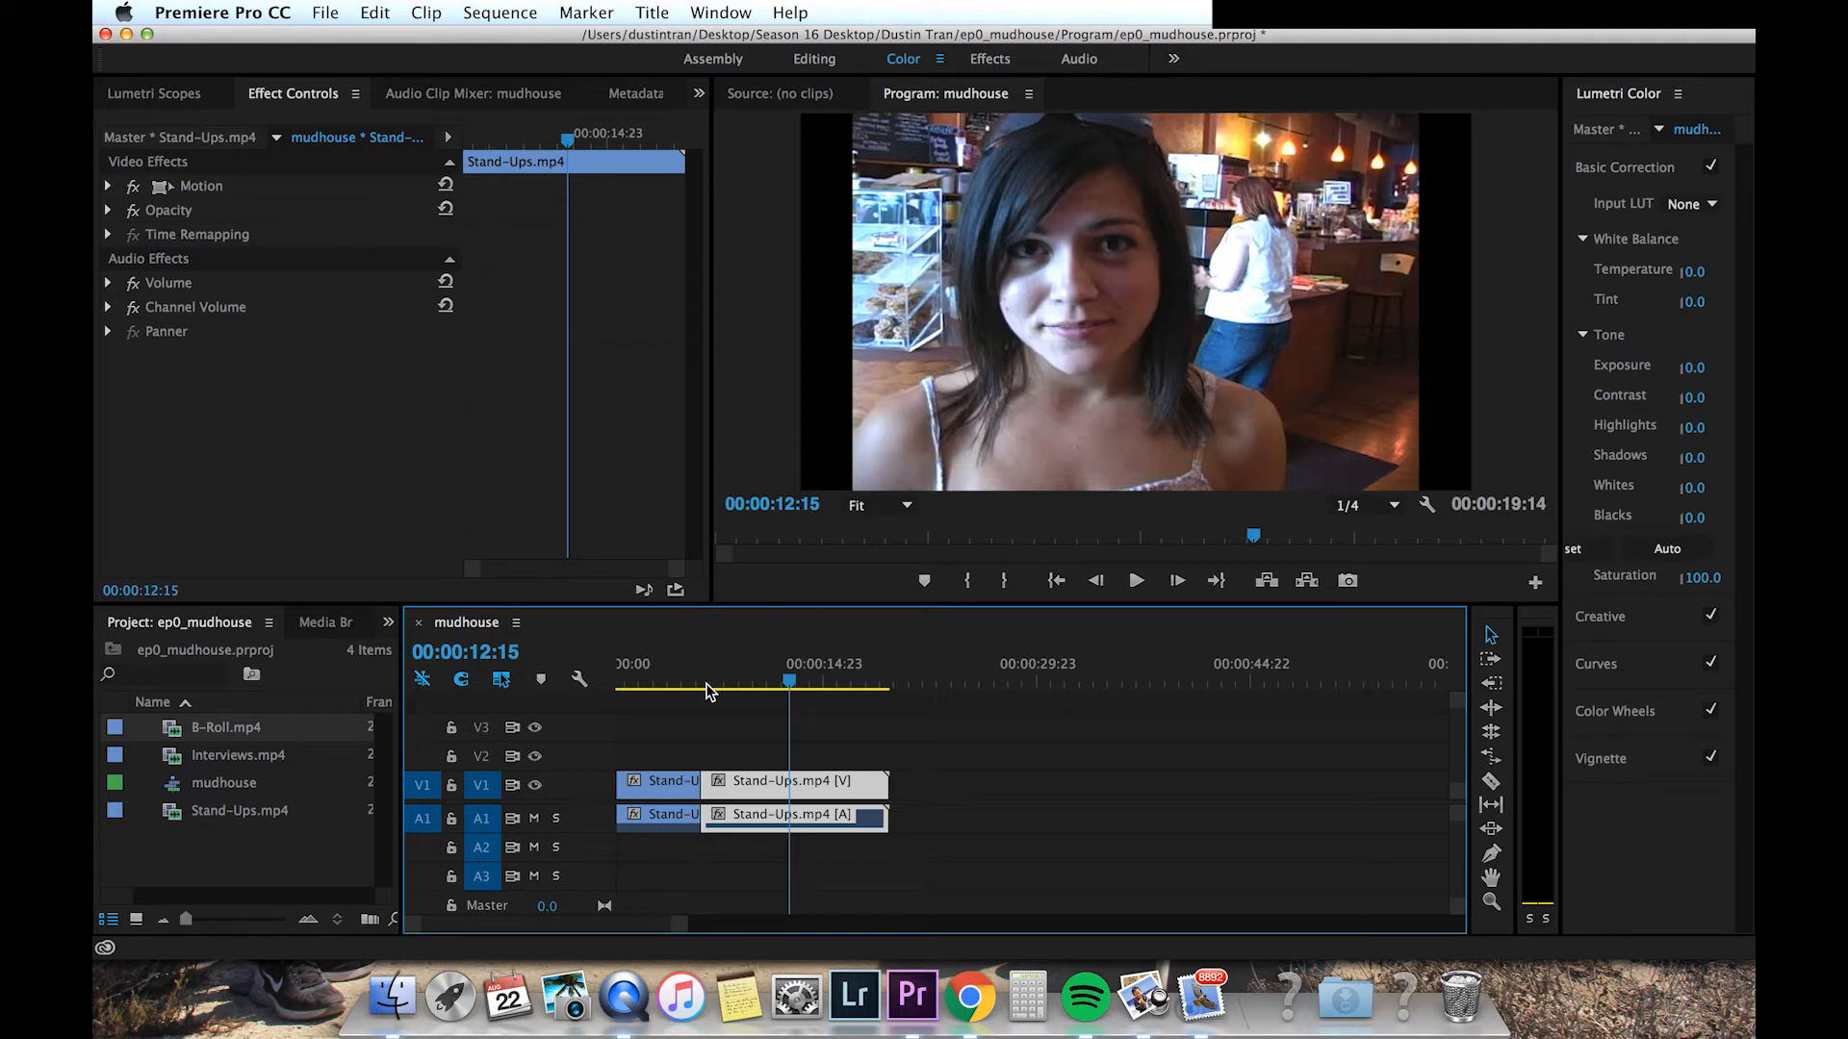
Step: Add the B-Roll clip after the Stand-Ups clips and apply Scale to Frame Size to it
left_click_drag(176, 731, 987, 788)
left_click(992, 753)
right_click(1042, 797)
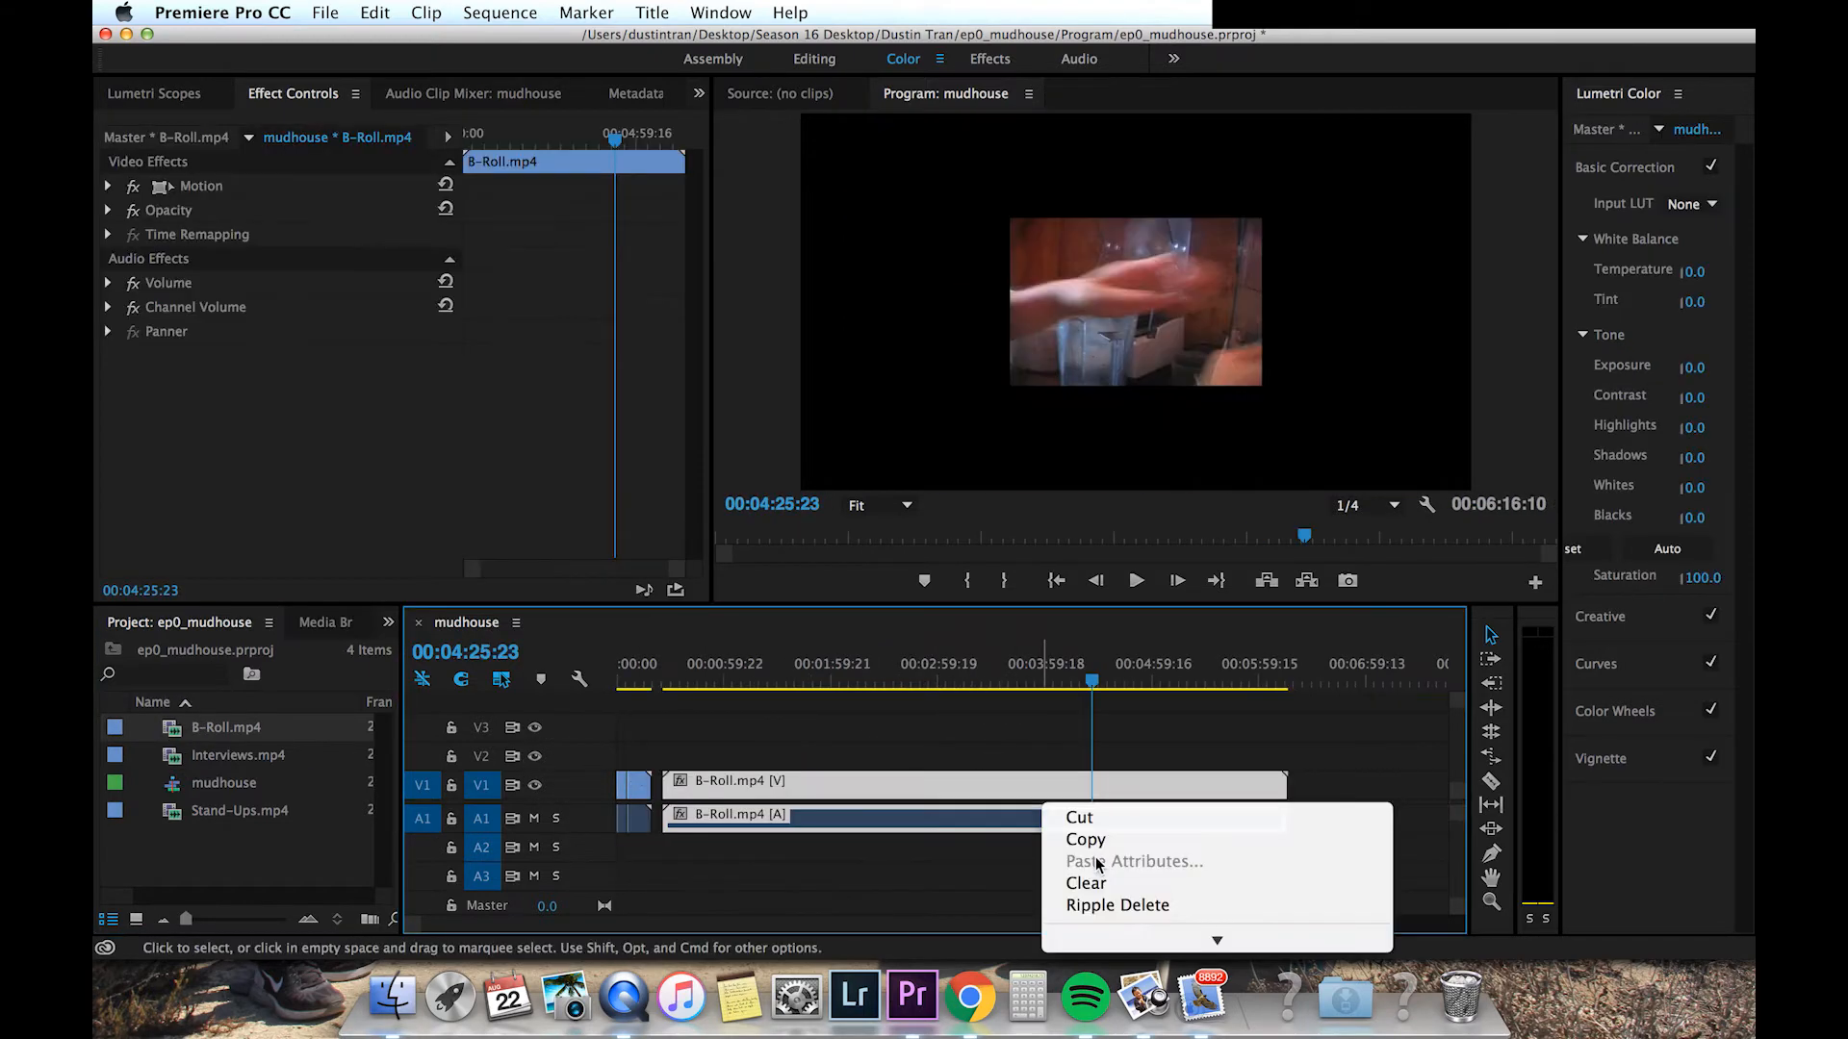
scroll(1095, 861, "down", 10)
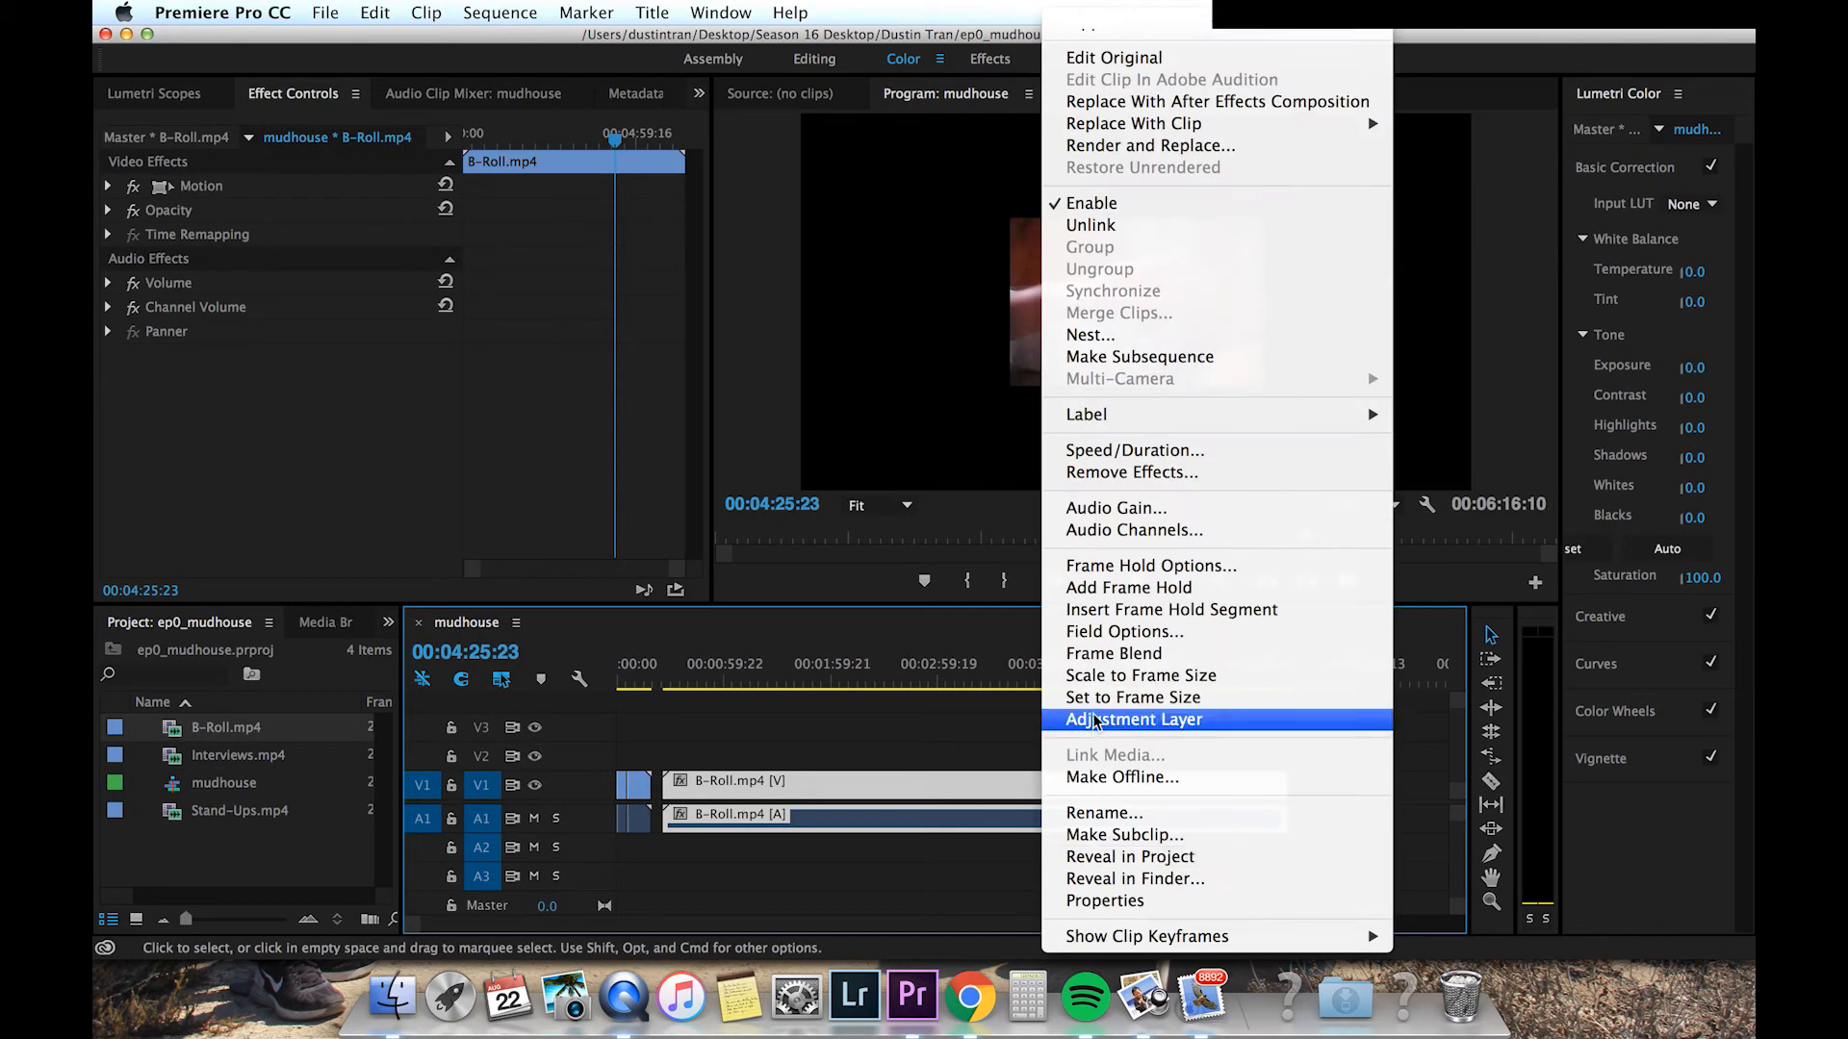
left_click(1097, 676)
Step: Split the B-Roll clip with the Razor tool at about 00:05:42:07
left_click_drag(1094, 687, 1229, 689)
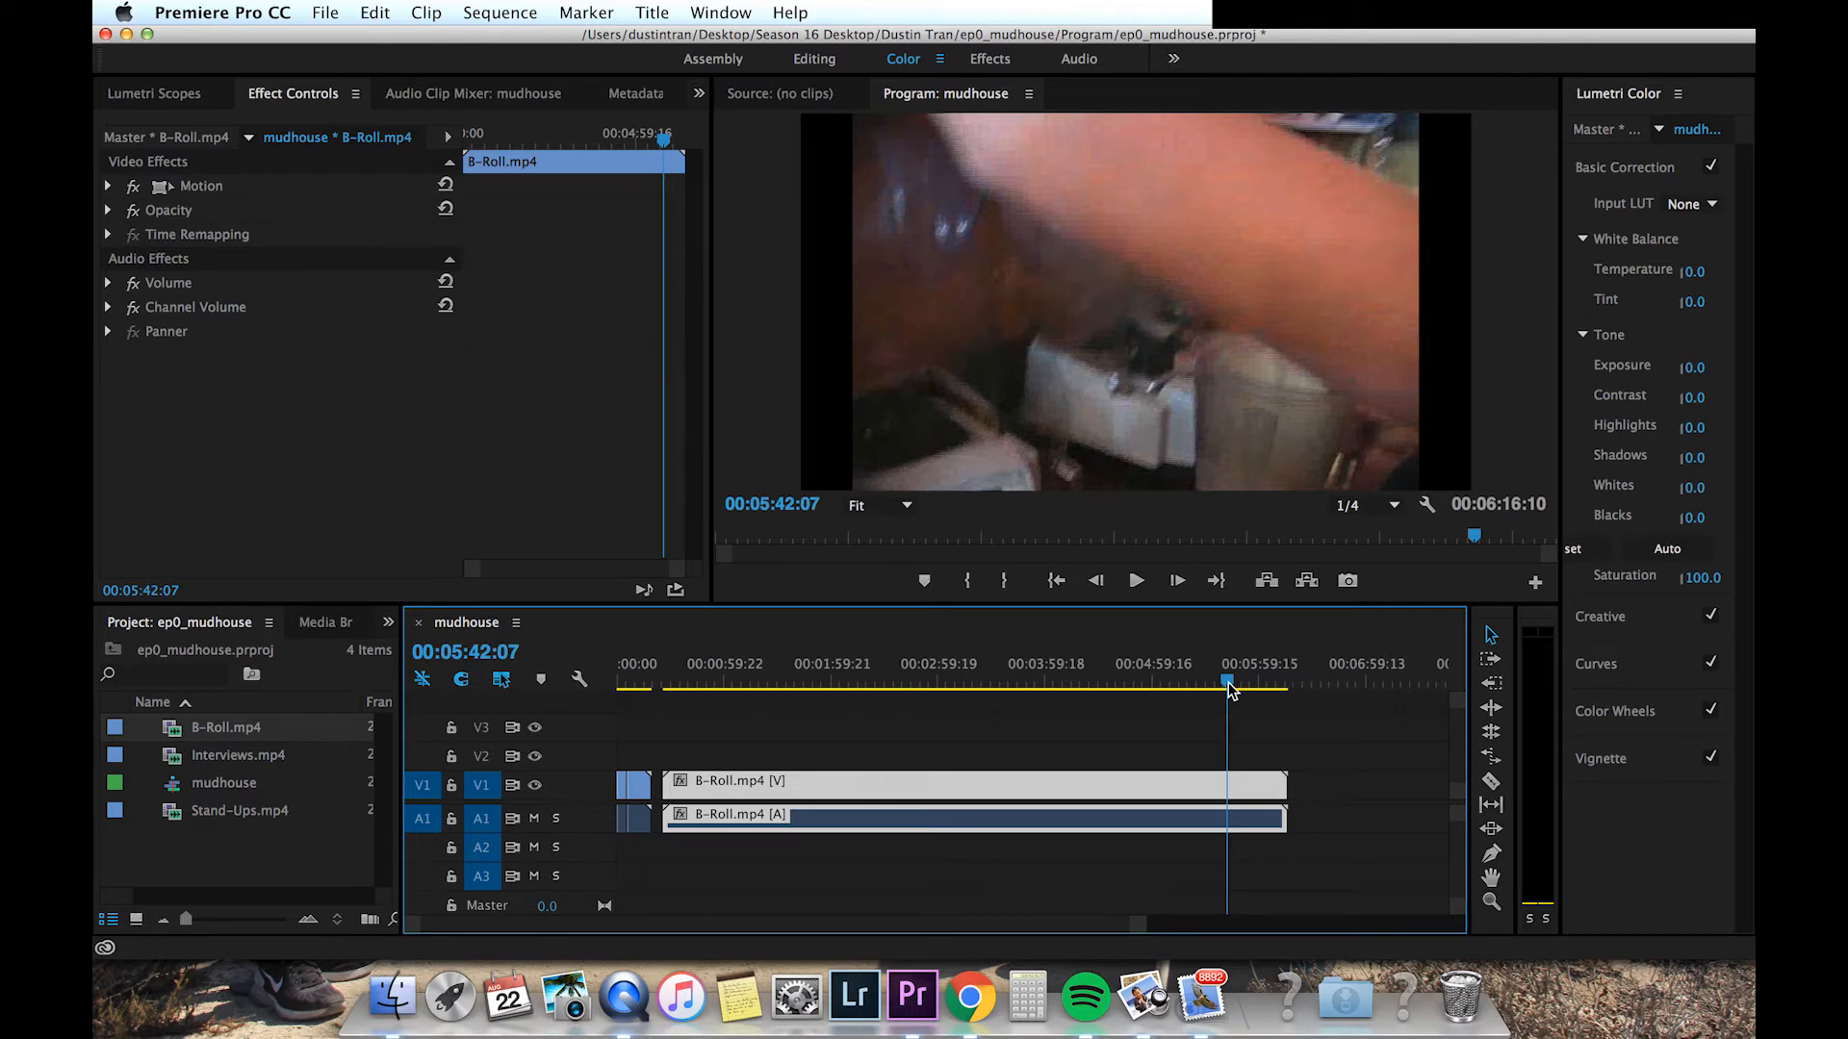
key("c")
left_click(1230, 791)
Step: Play the B-Roll from the cut to find the end of the wanted shot
key("v")
key("space")
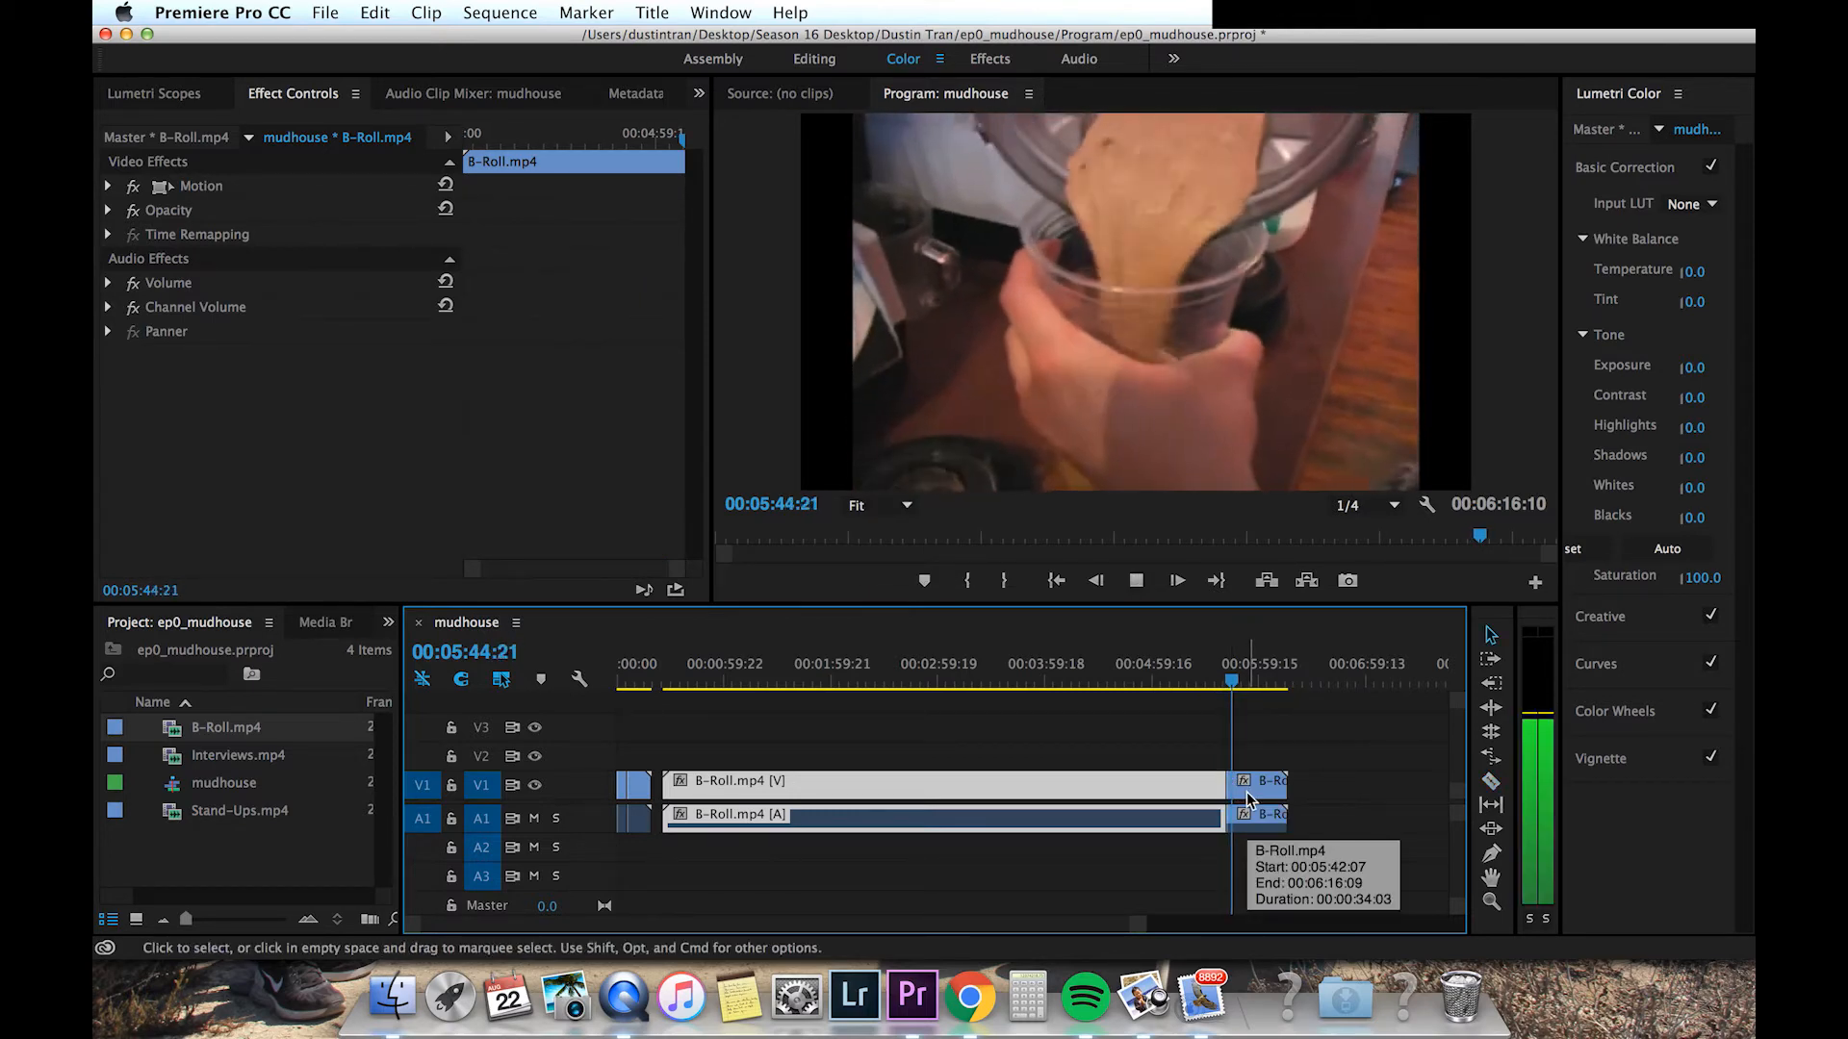
left_click(1246, 793)
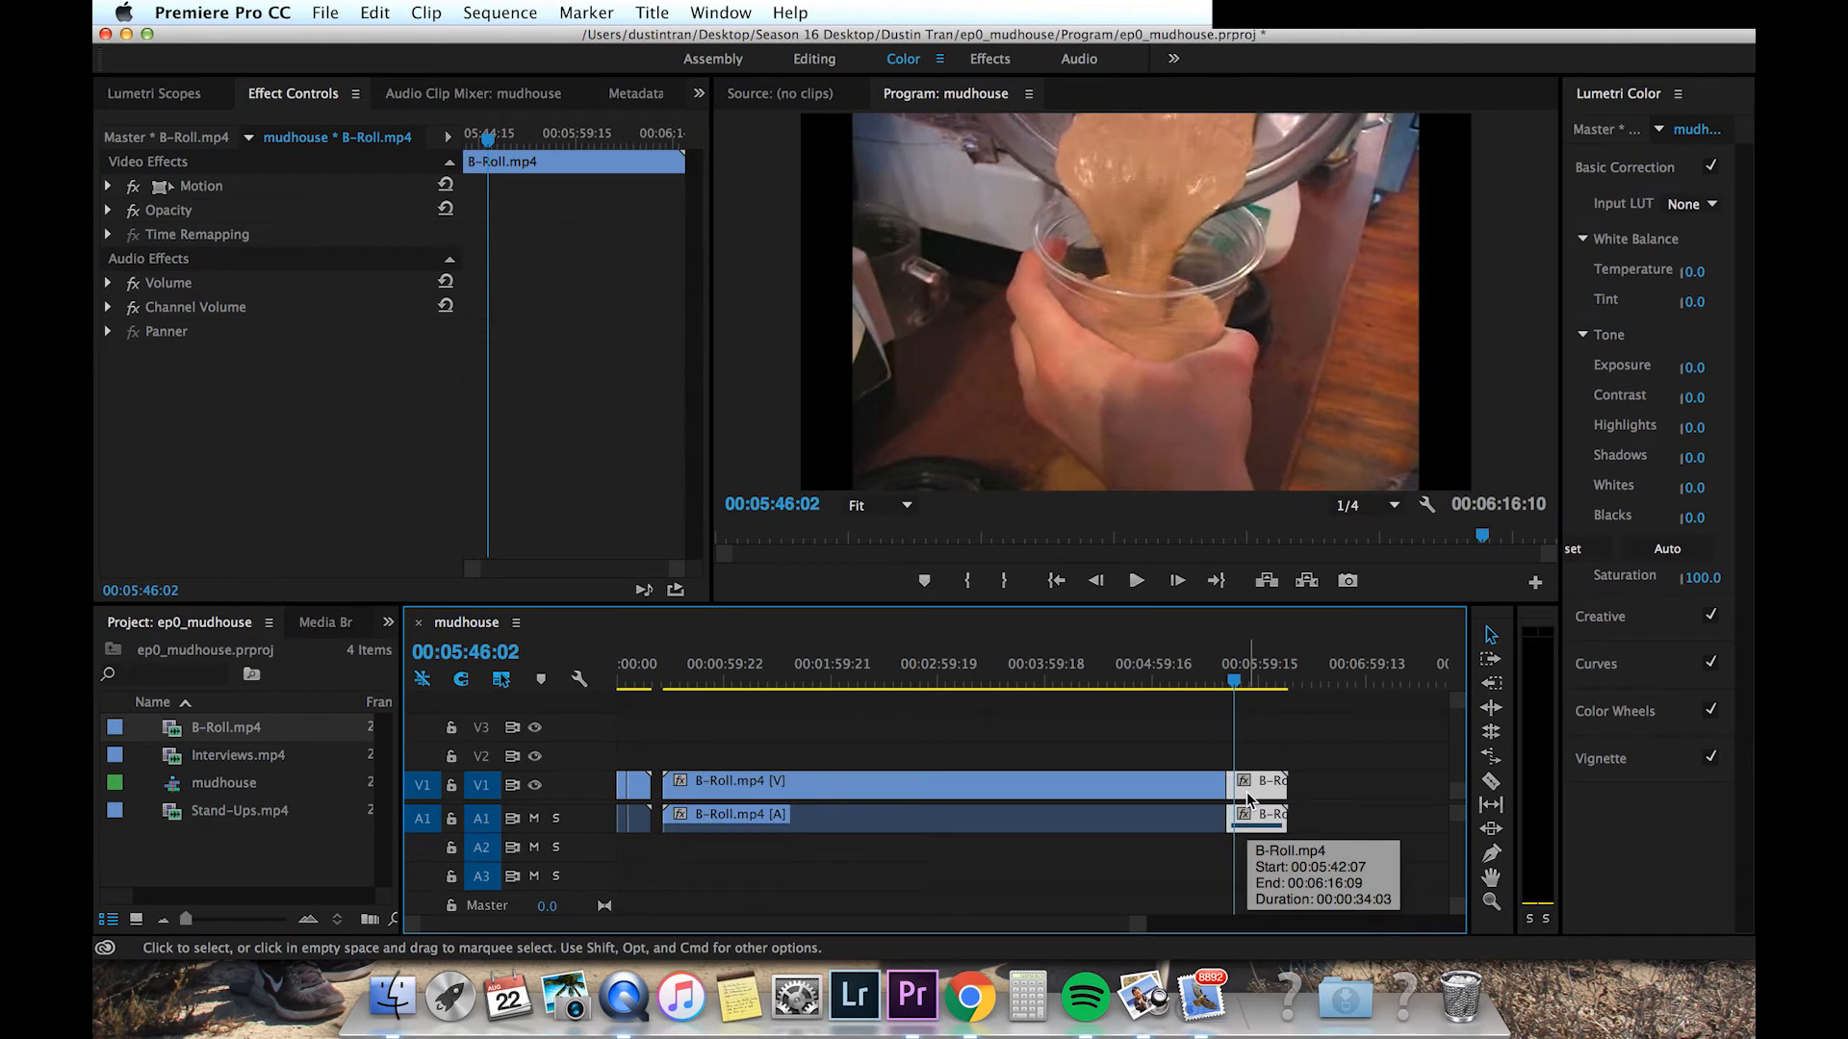
key("space")
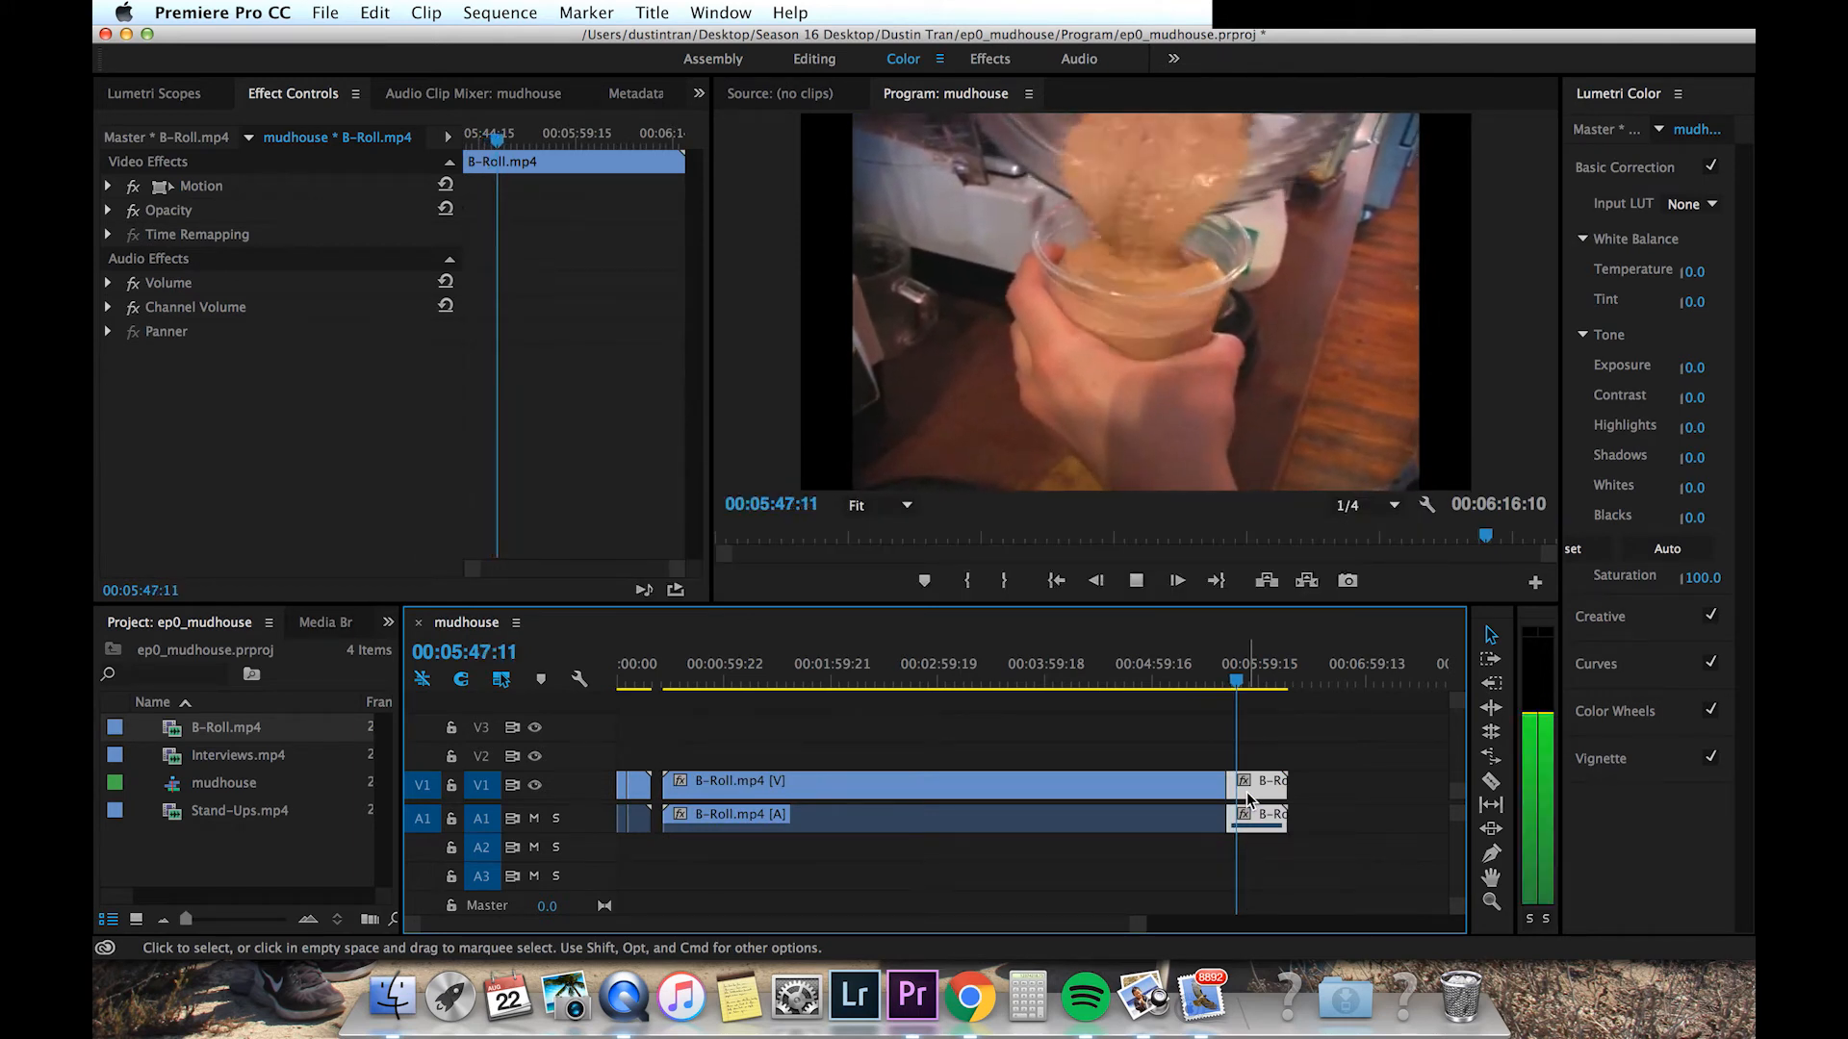
Step: Split the B-Roll clip again at about 00:05:47:11 and delete the unwanted B-Roll segments around the short shot
key("c")
left_click(1238, 788)
key("v")
left_click(1182, 787)
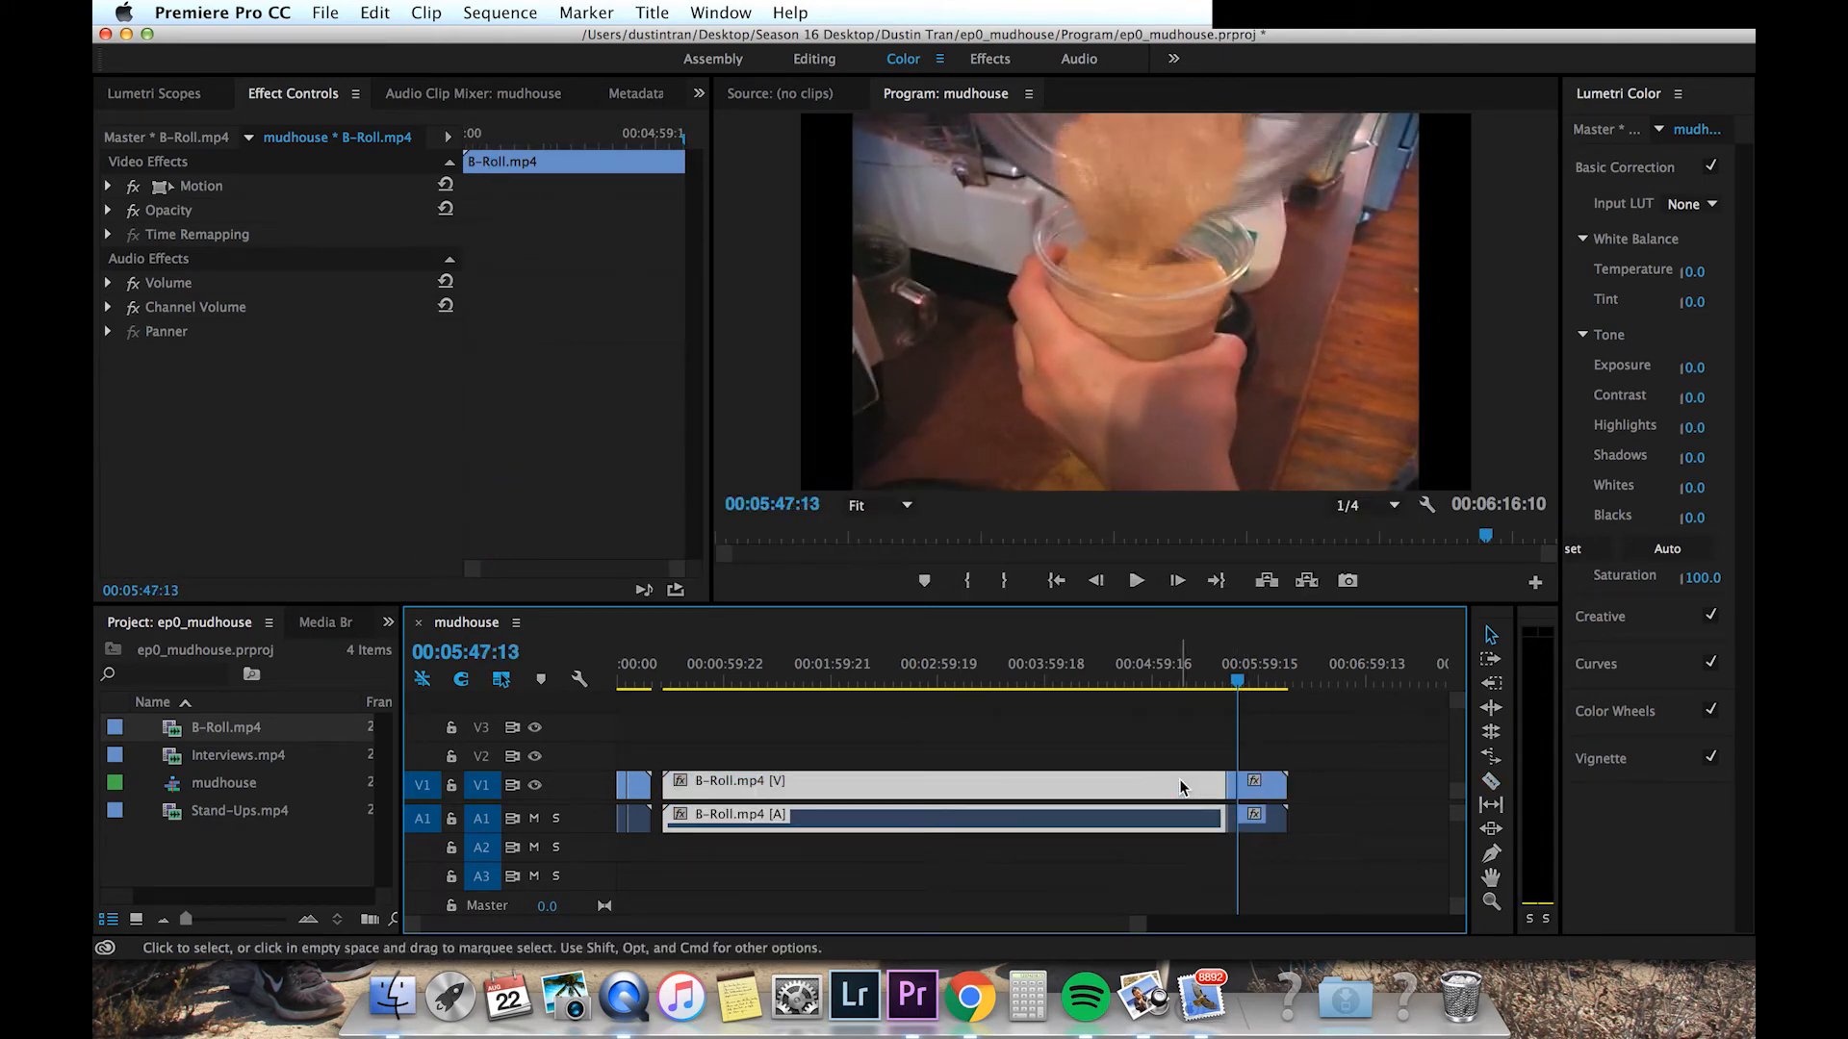
key("BackSpace")
key("BackSpace")
Step: Move the short B-Roll shot onto tracks V2 and A2 above the second Stand-Ups segment
left_click_drag(1233, 791, 718, 777)
left_click_drag(718, 777, 673, 778)
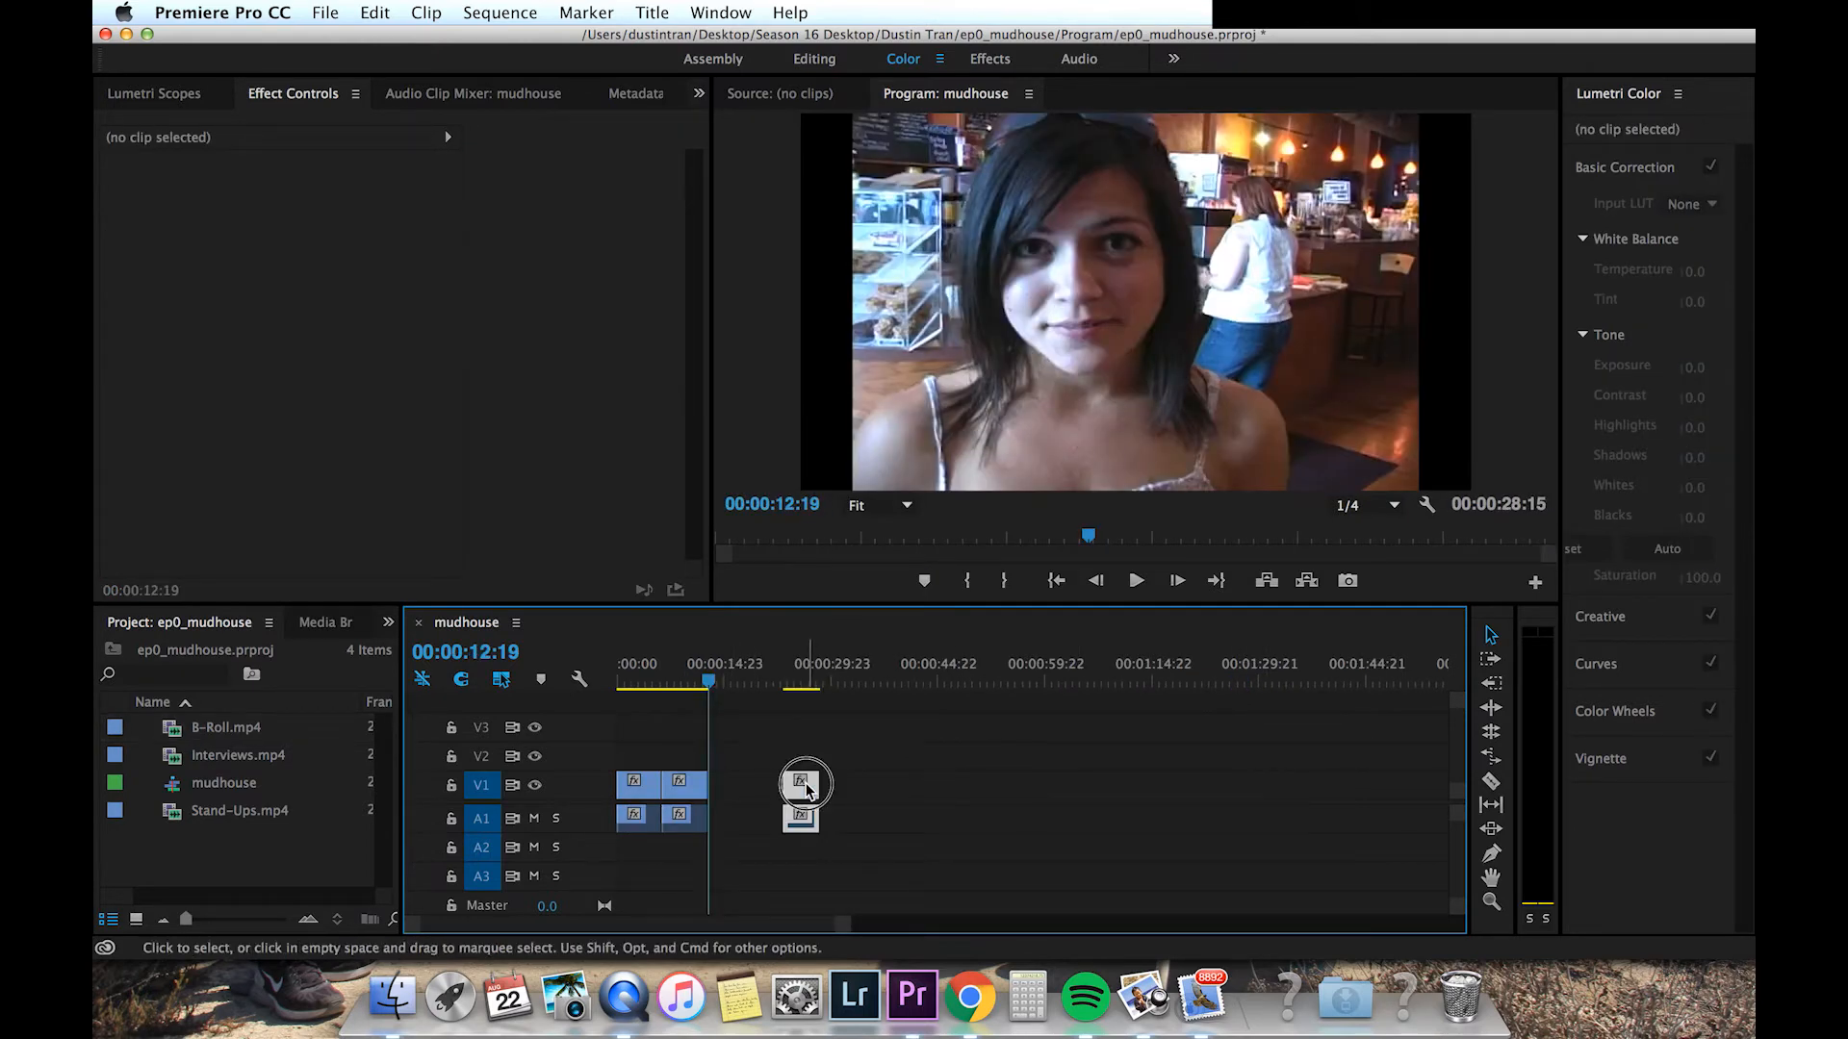
left_click_drag(806, 787, 727, 755)
left_click(731, 818)
left_click_drag(731, 818, 685, 847)
Step: Play the sequence from the start to preview the B-Roll cutaway
left_click(671, 678)
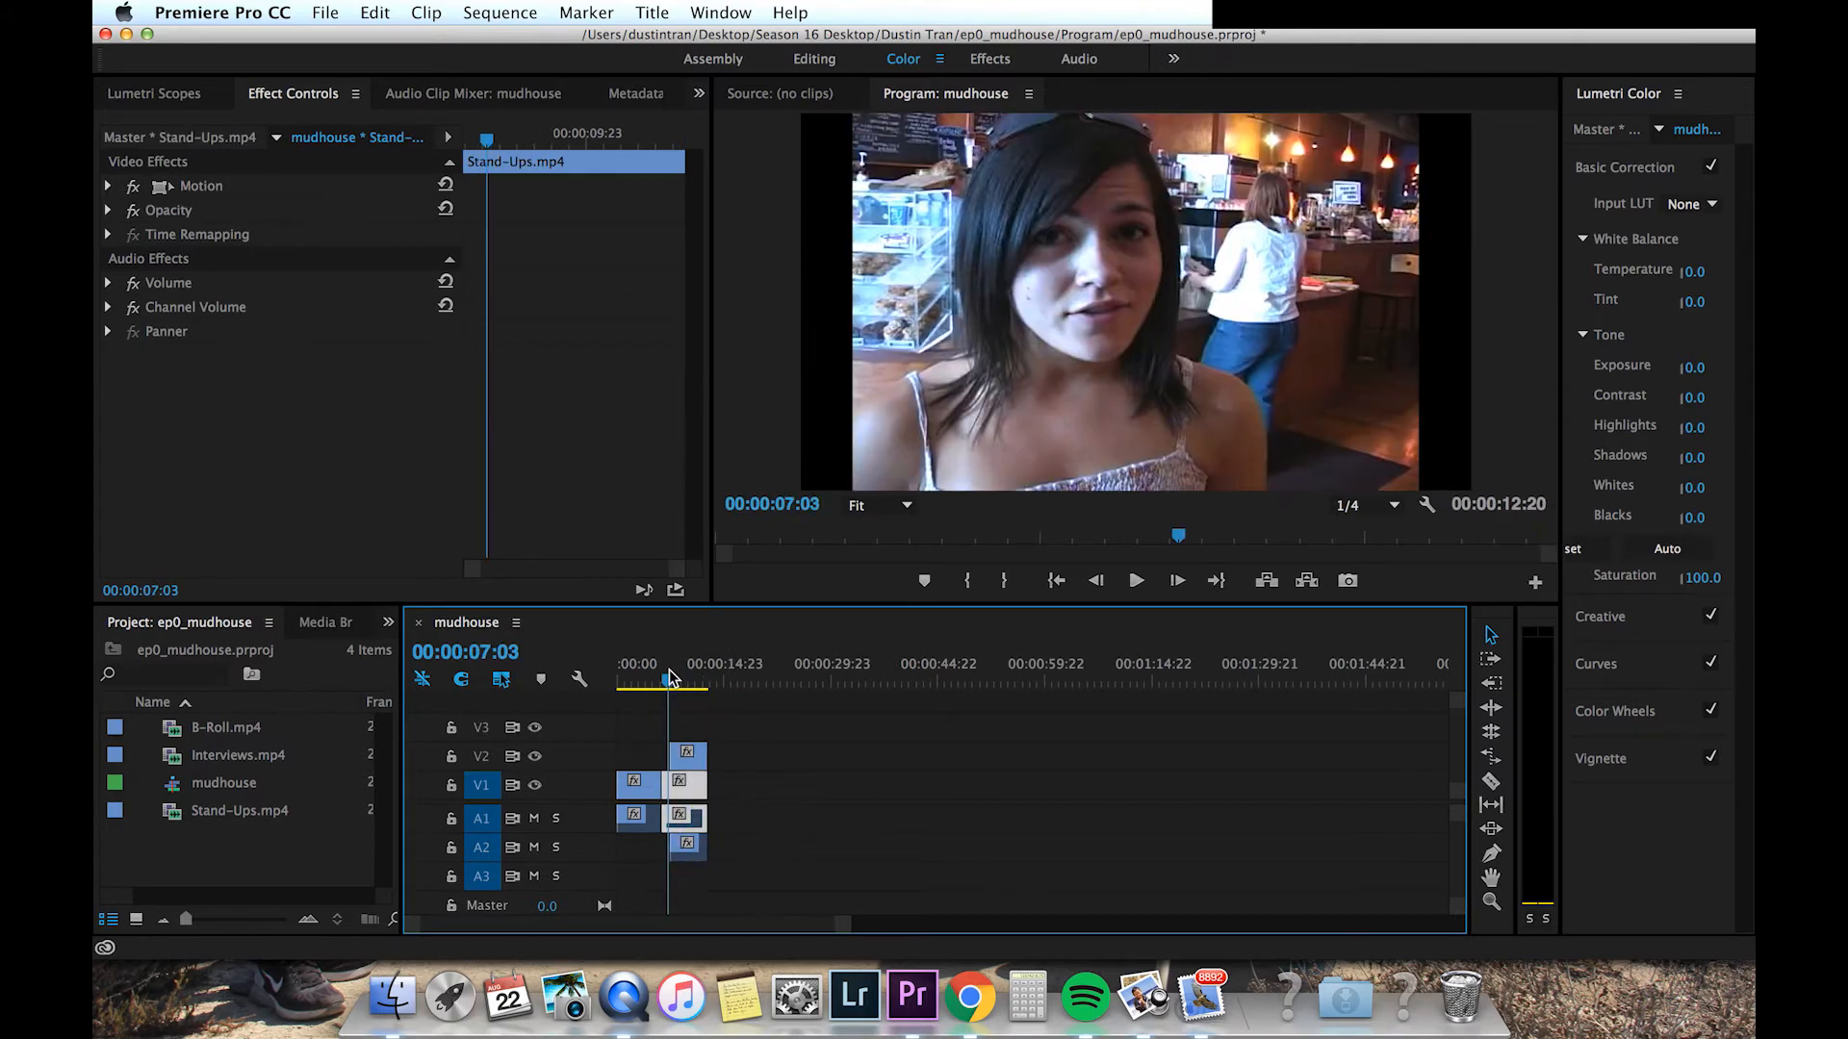
left_click(666, 679)
key("space")
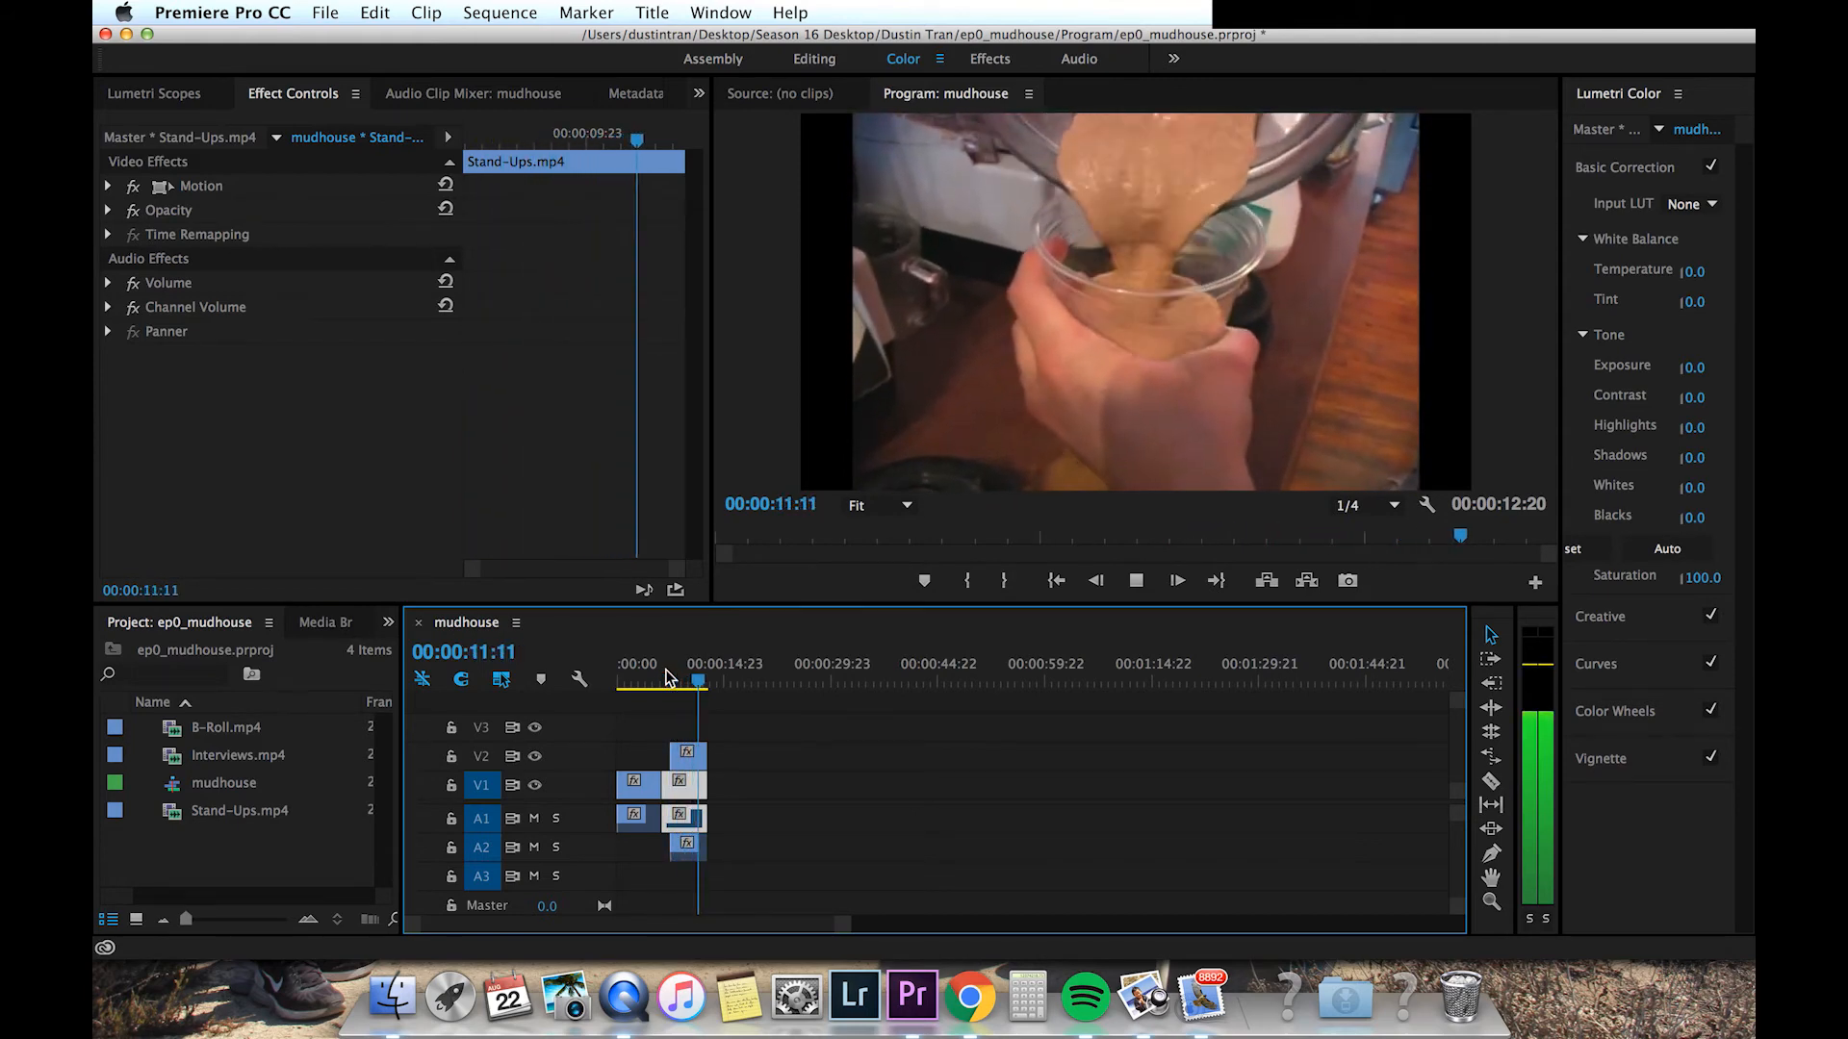
key("space")
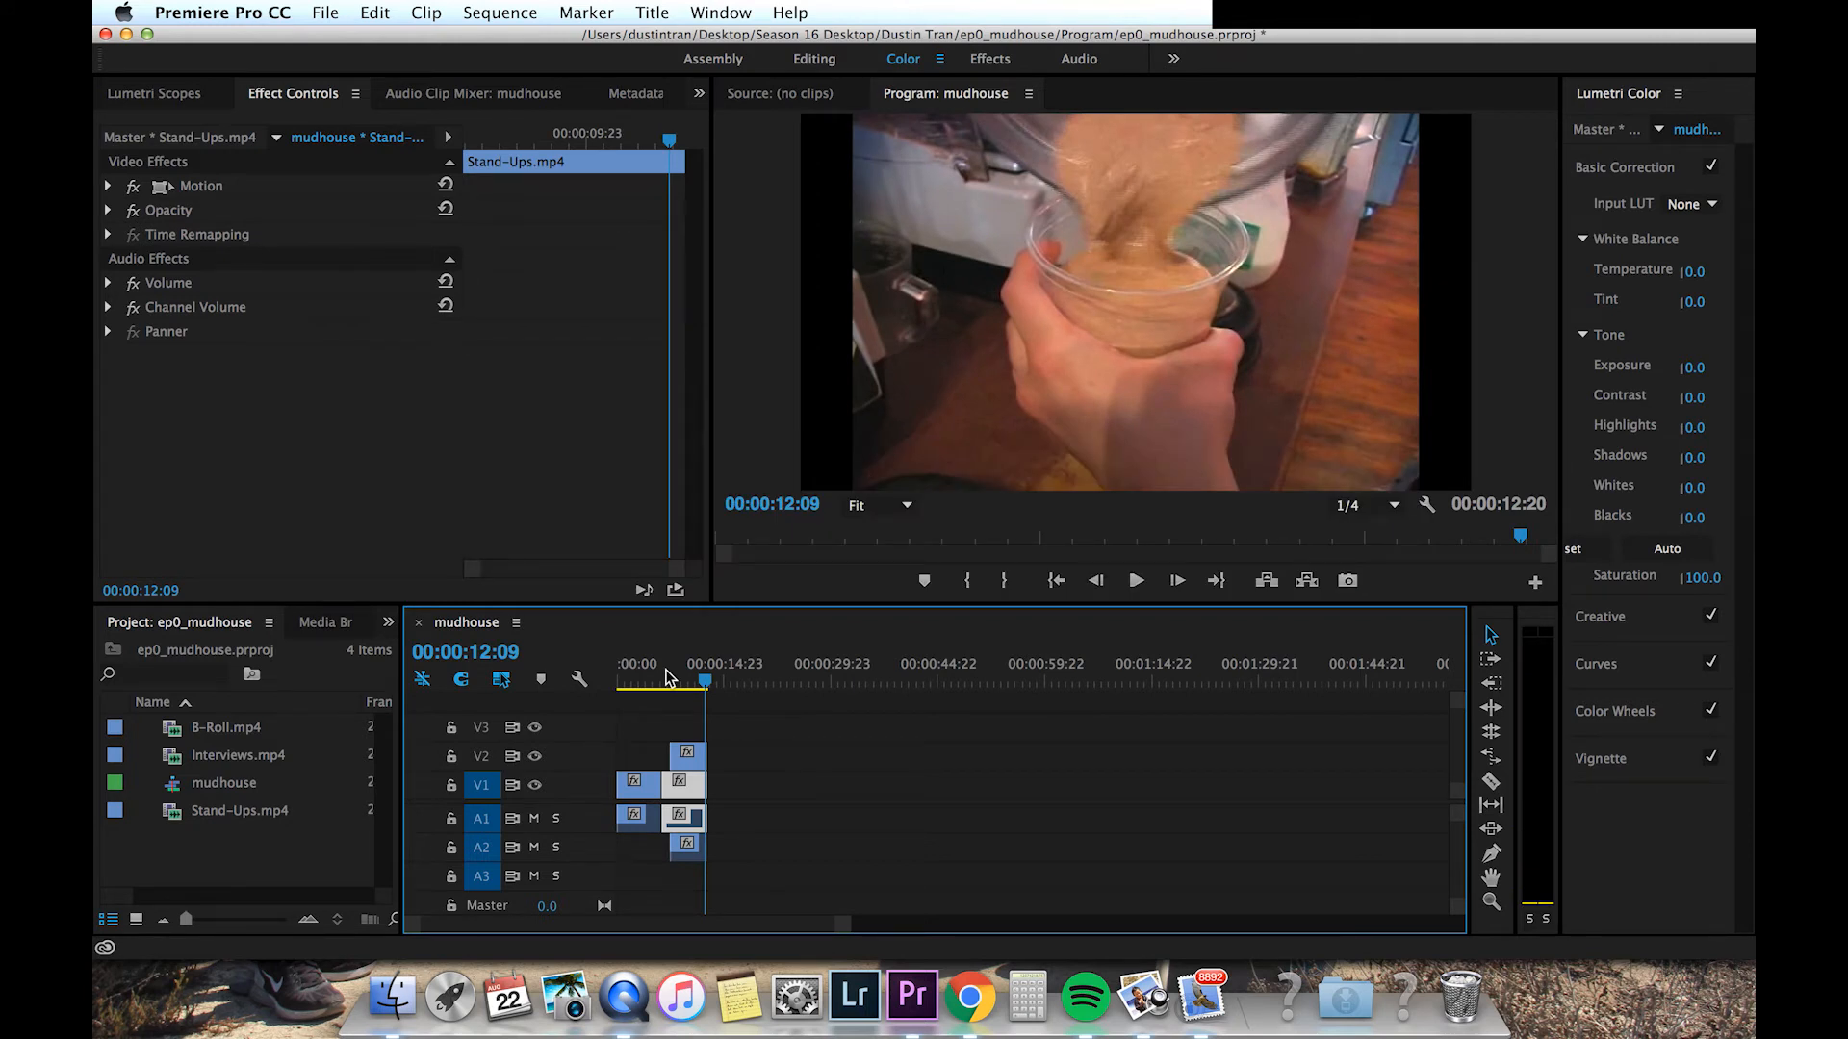
Step: Apply an audio gain adjustment to the B-Roll audio clip on A2
left_click(742, 816)
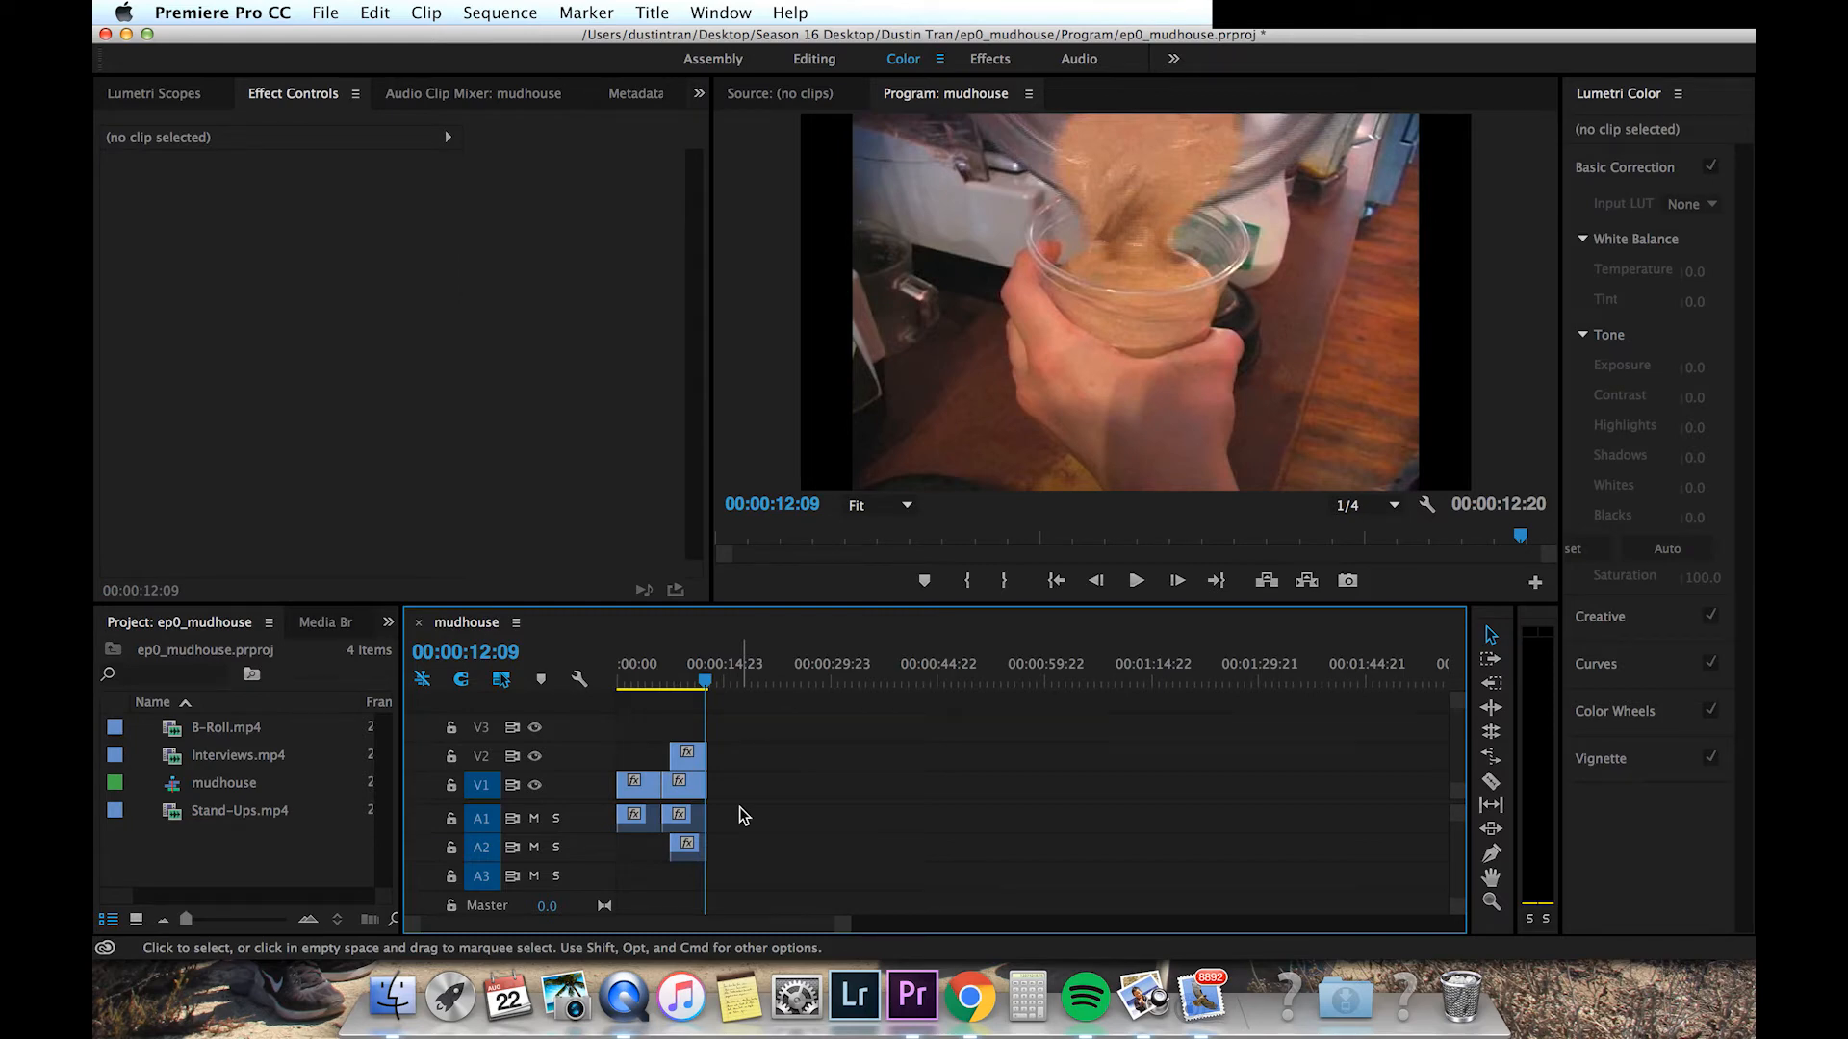
left_click(684, 848)
right_click(685, 856)
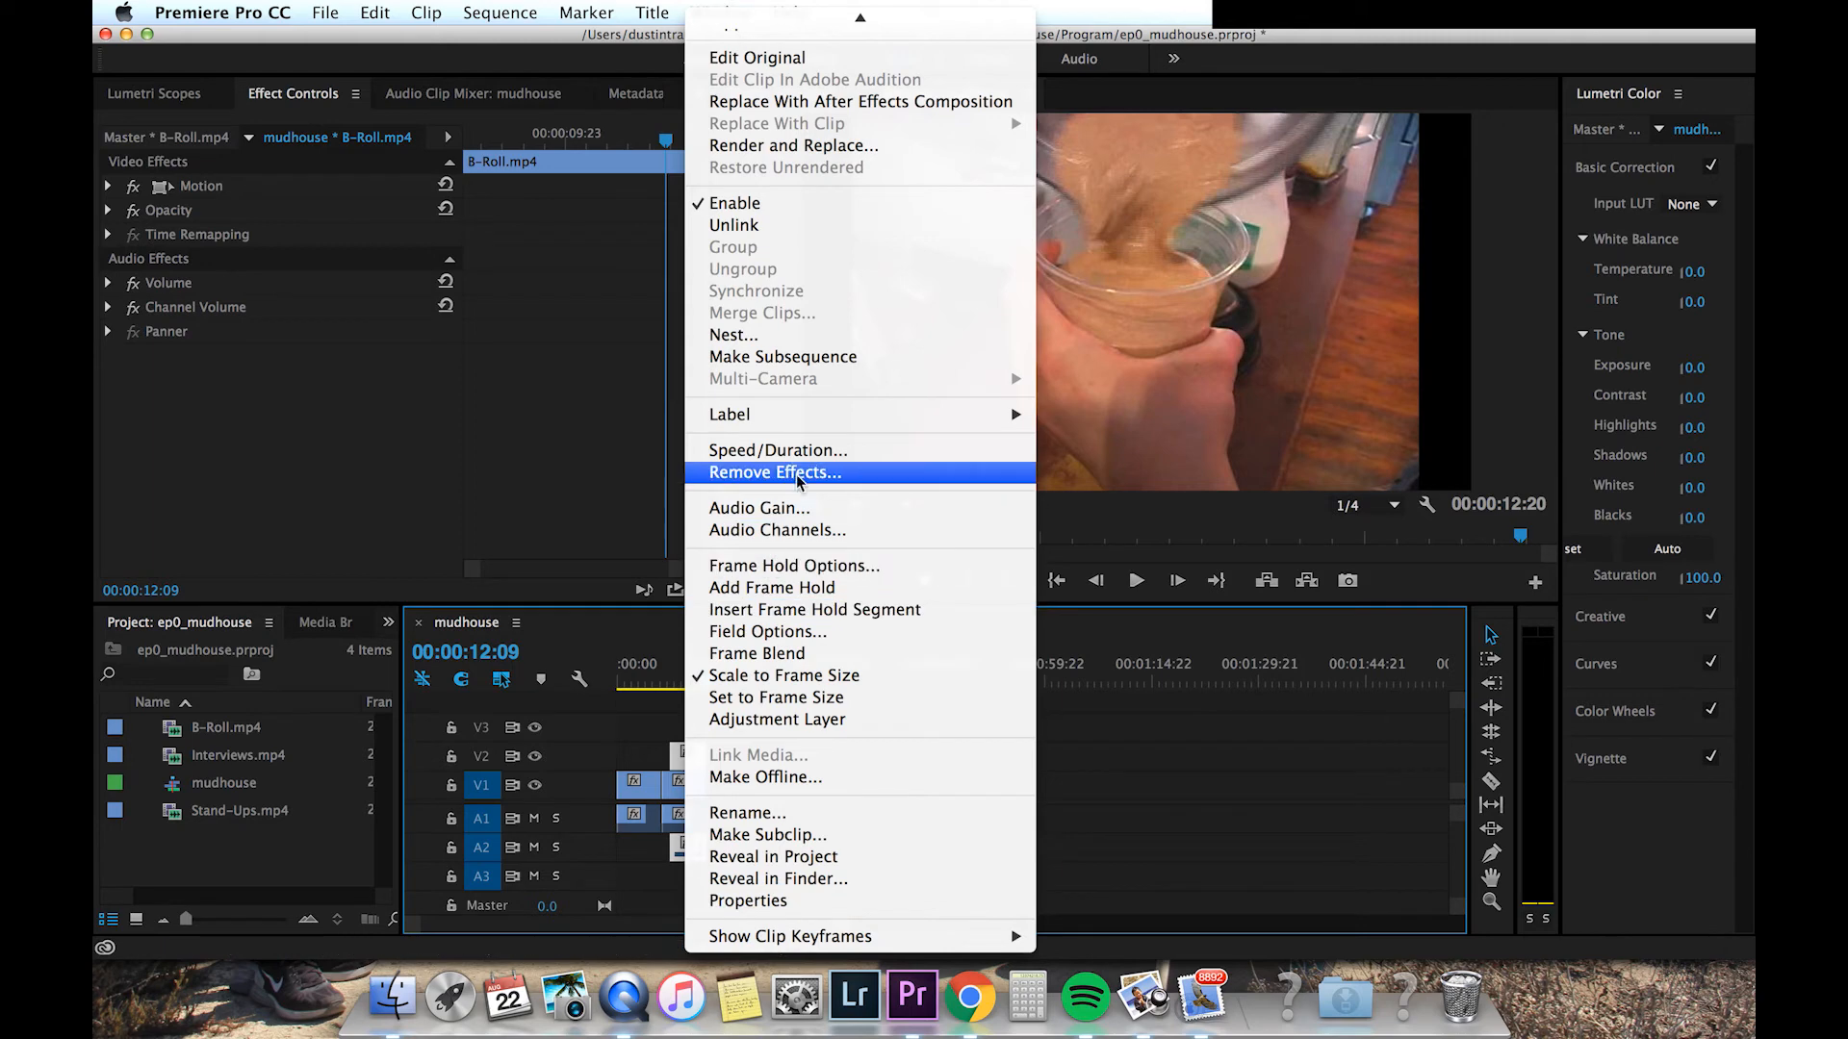
left_click(817, 507)
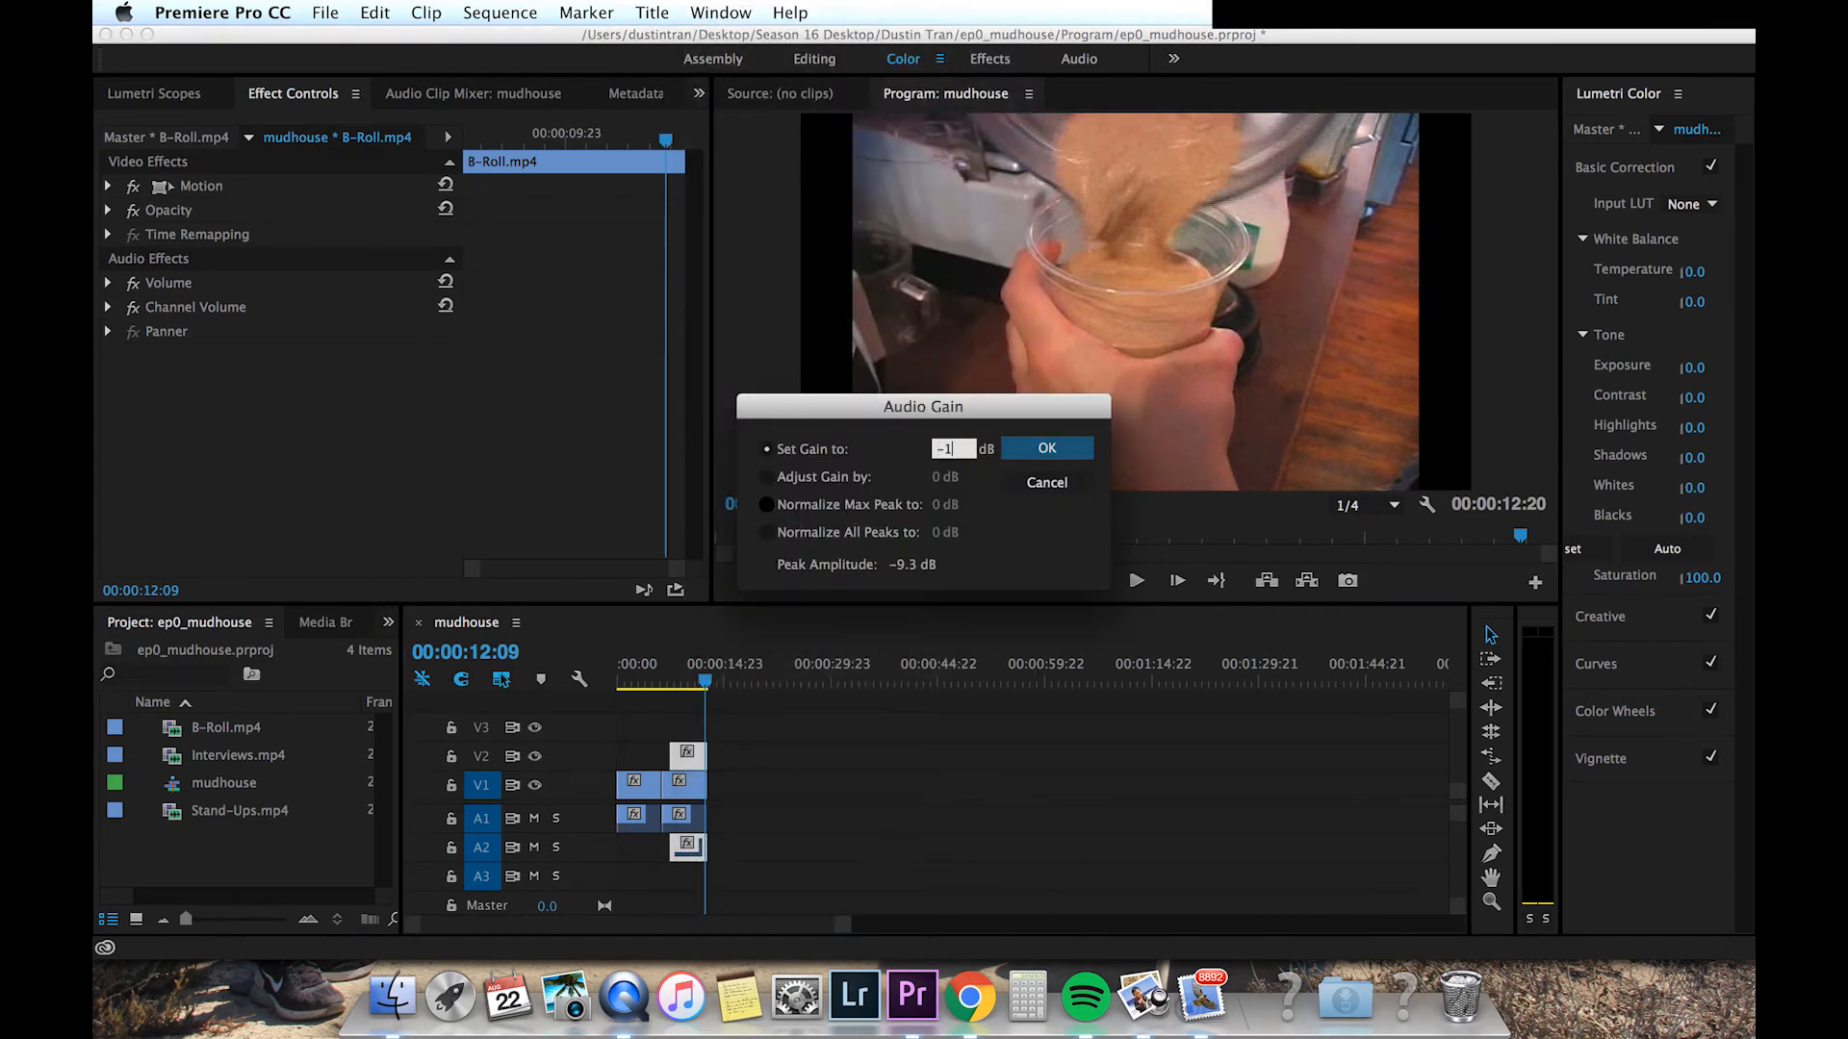
key("Return")
Step: Play the sequence from the start to check the B-Roll audio level
left_click(668, 662)
key("space")
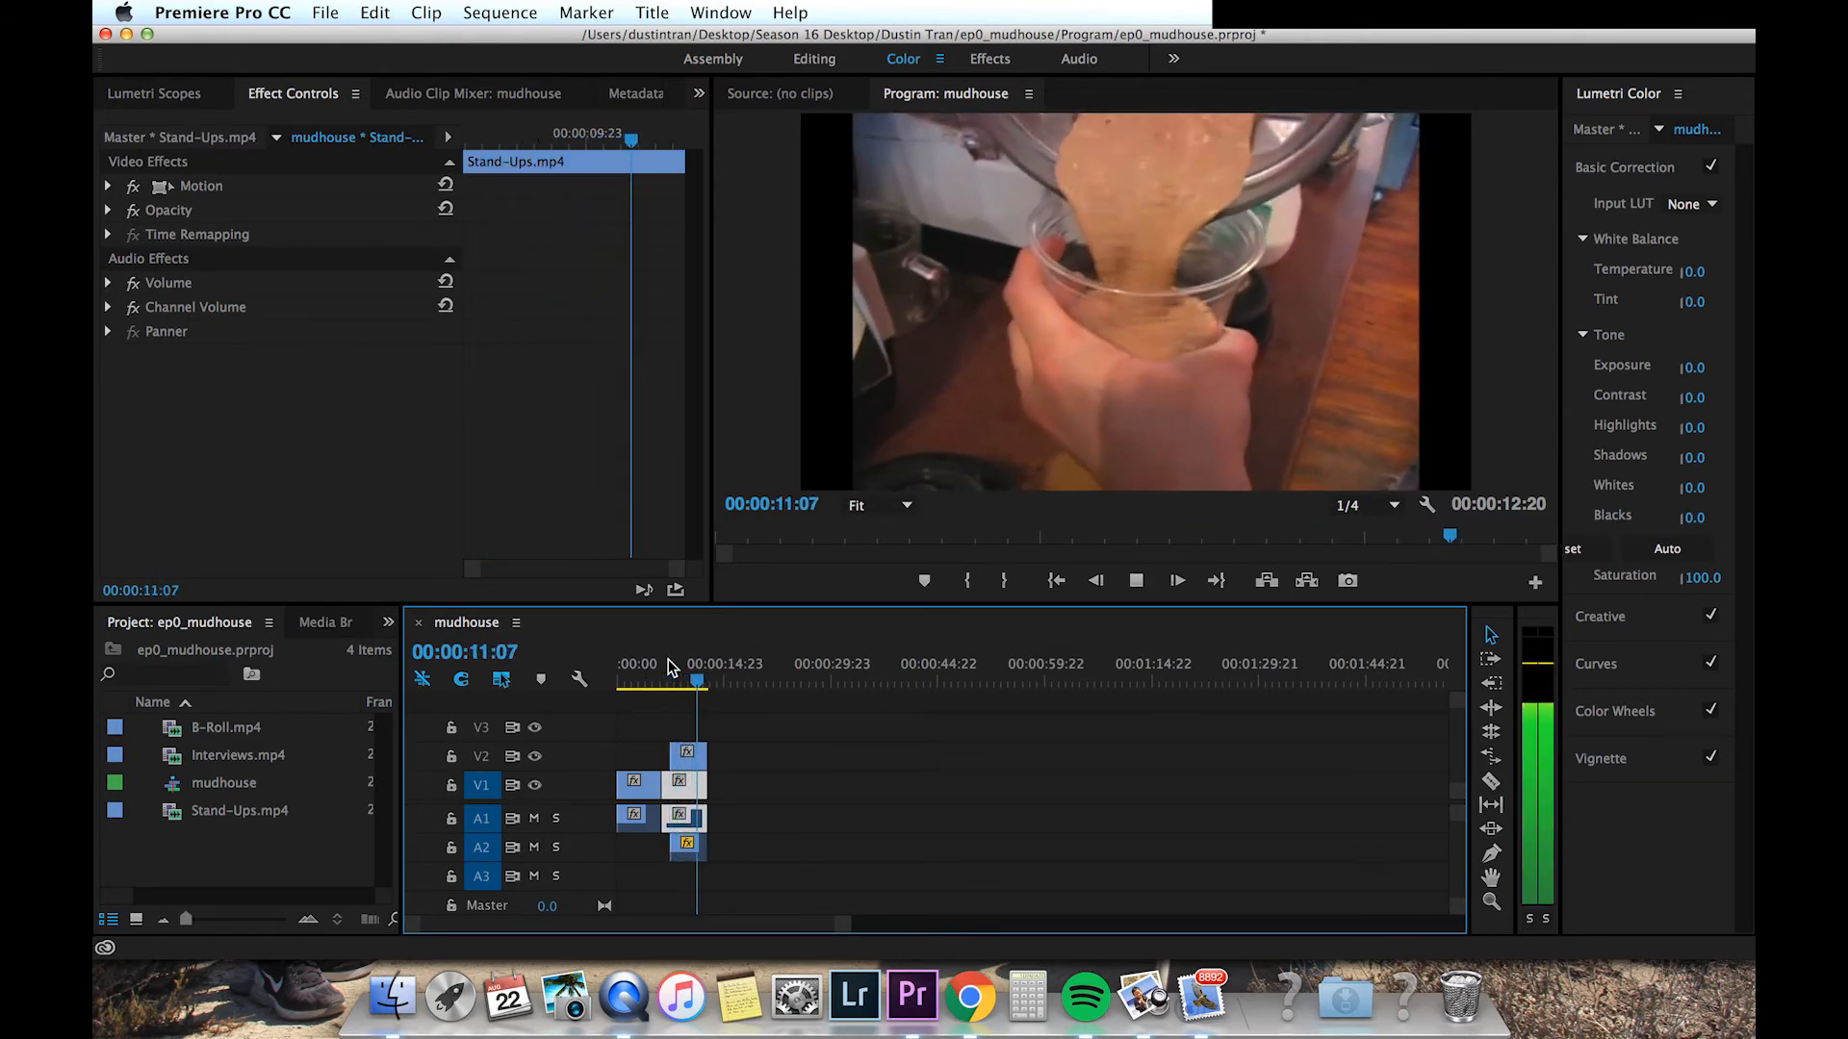
key("space")
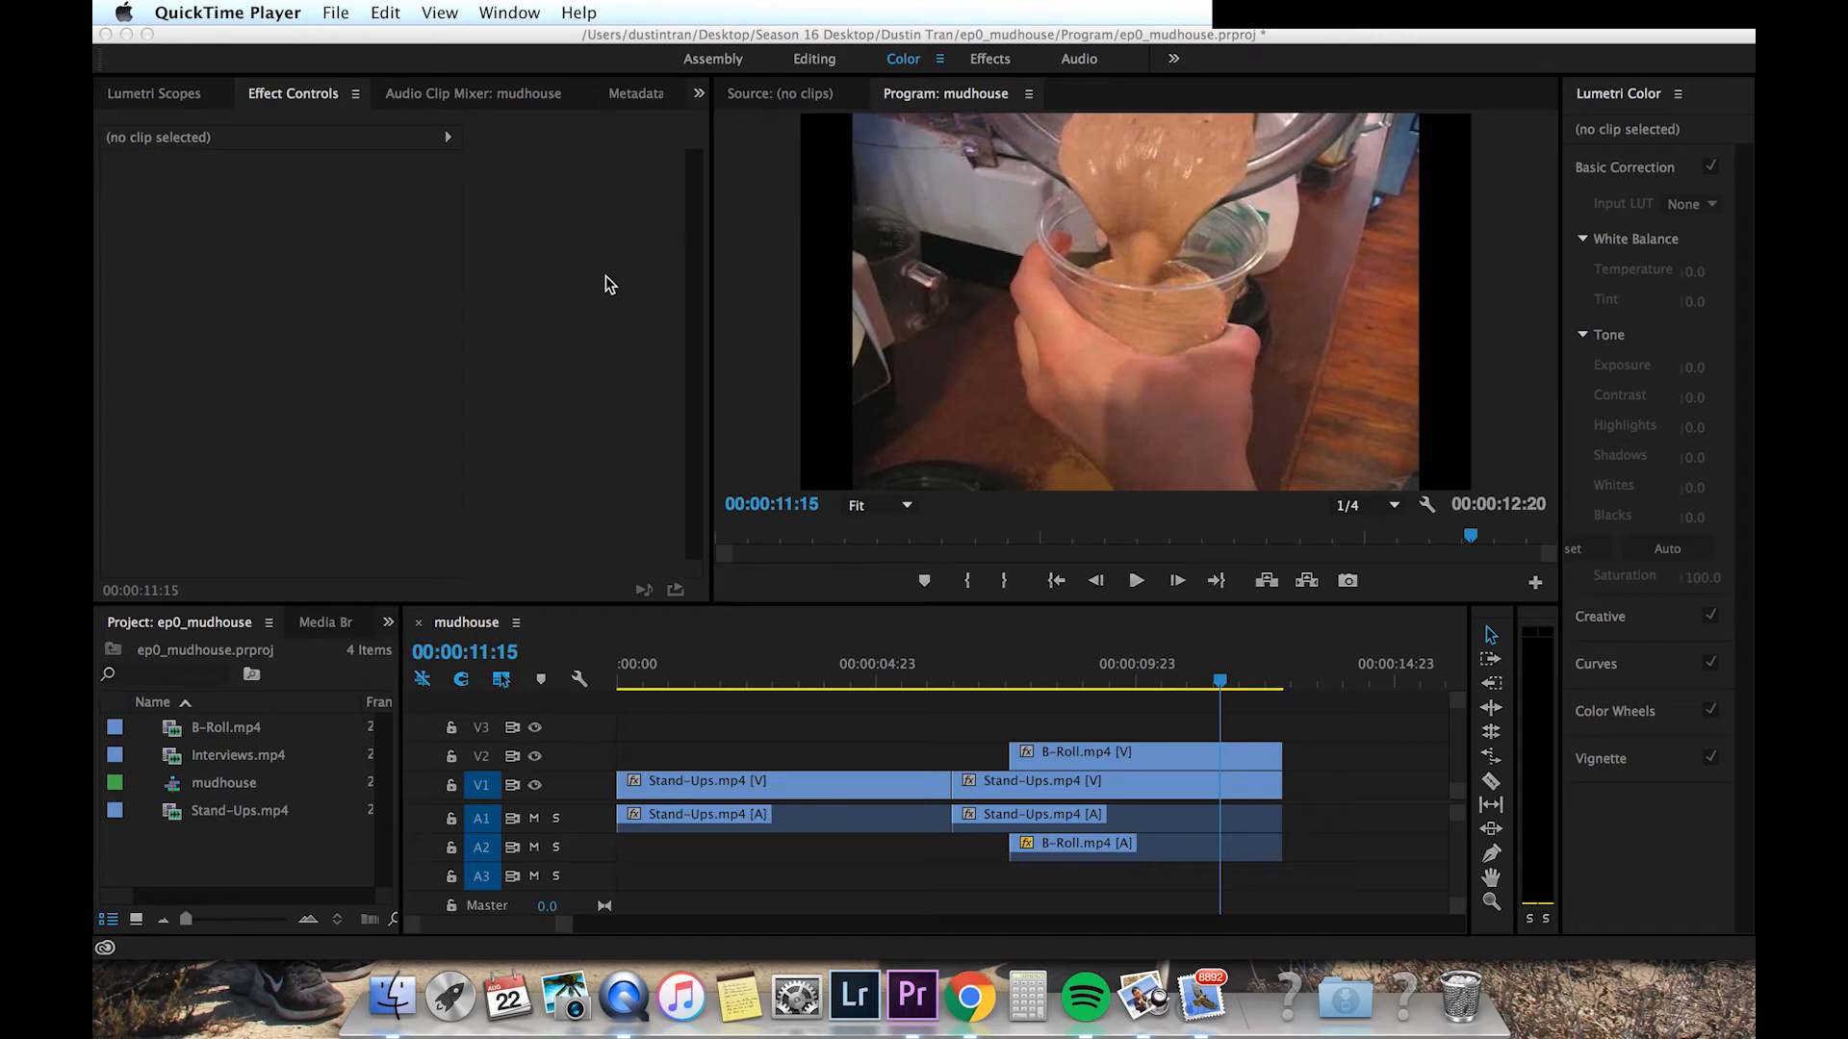
Step: Open the Effects panel and try to apply a Cross Dissolve to the end of the B-Roll clip
left_click(388, 622)
left_click(388, 622)
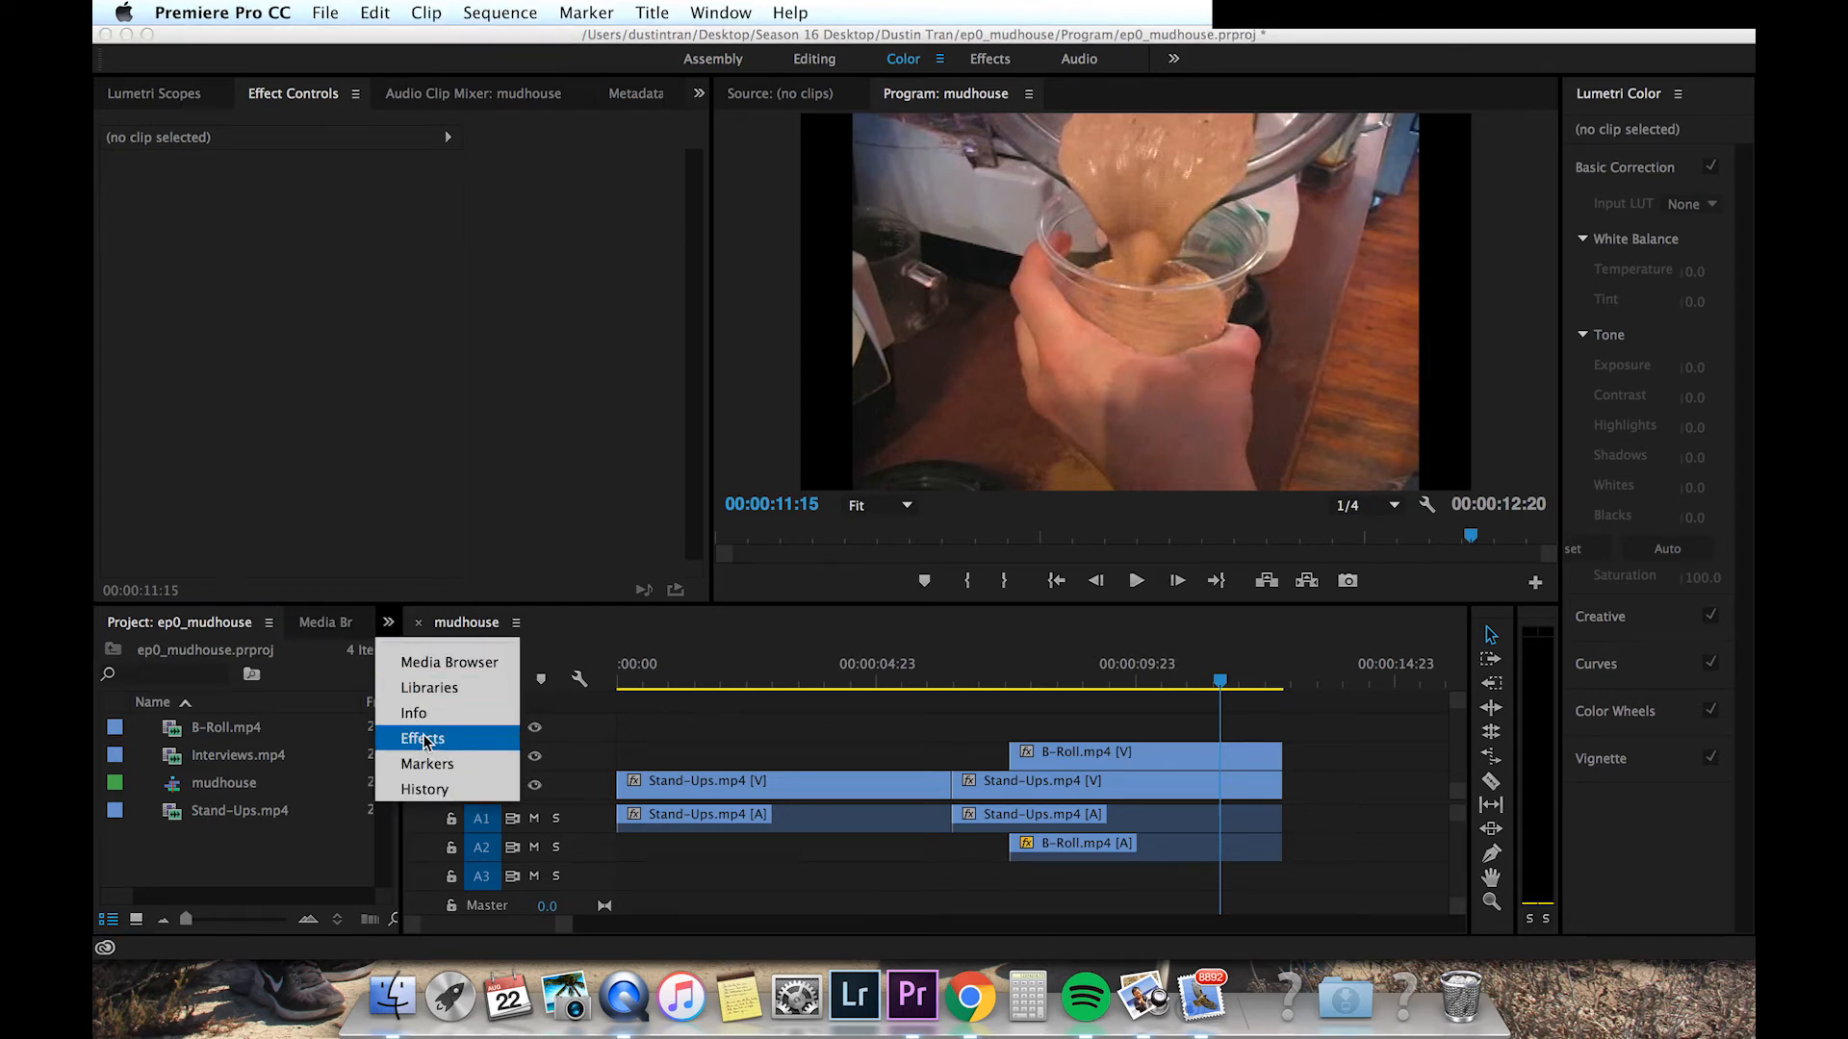
left_click(425, 740)
left_click(109, 776)
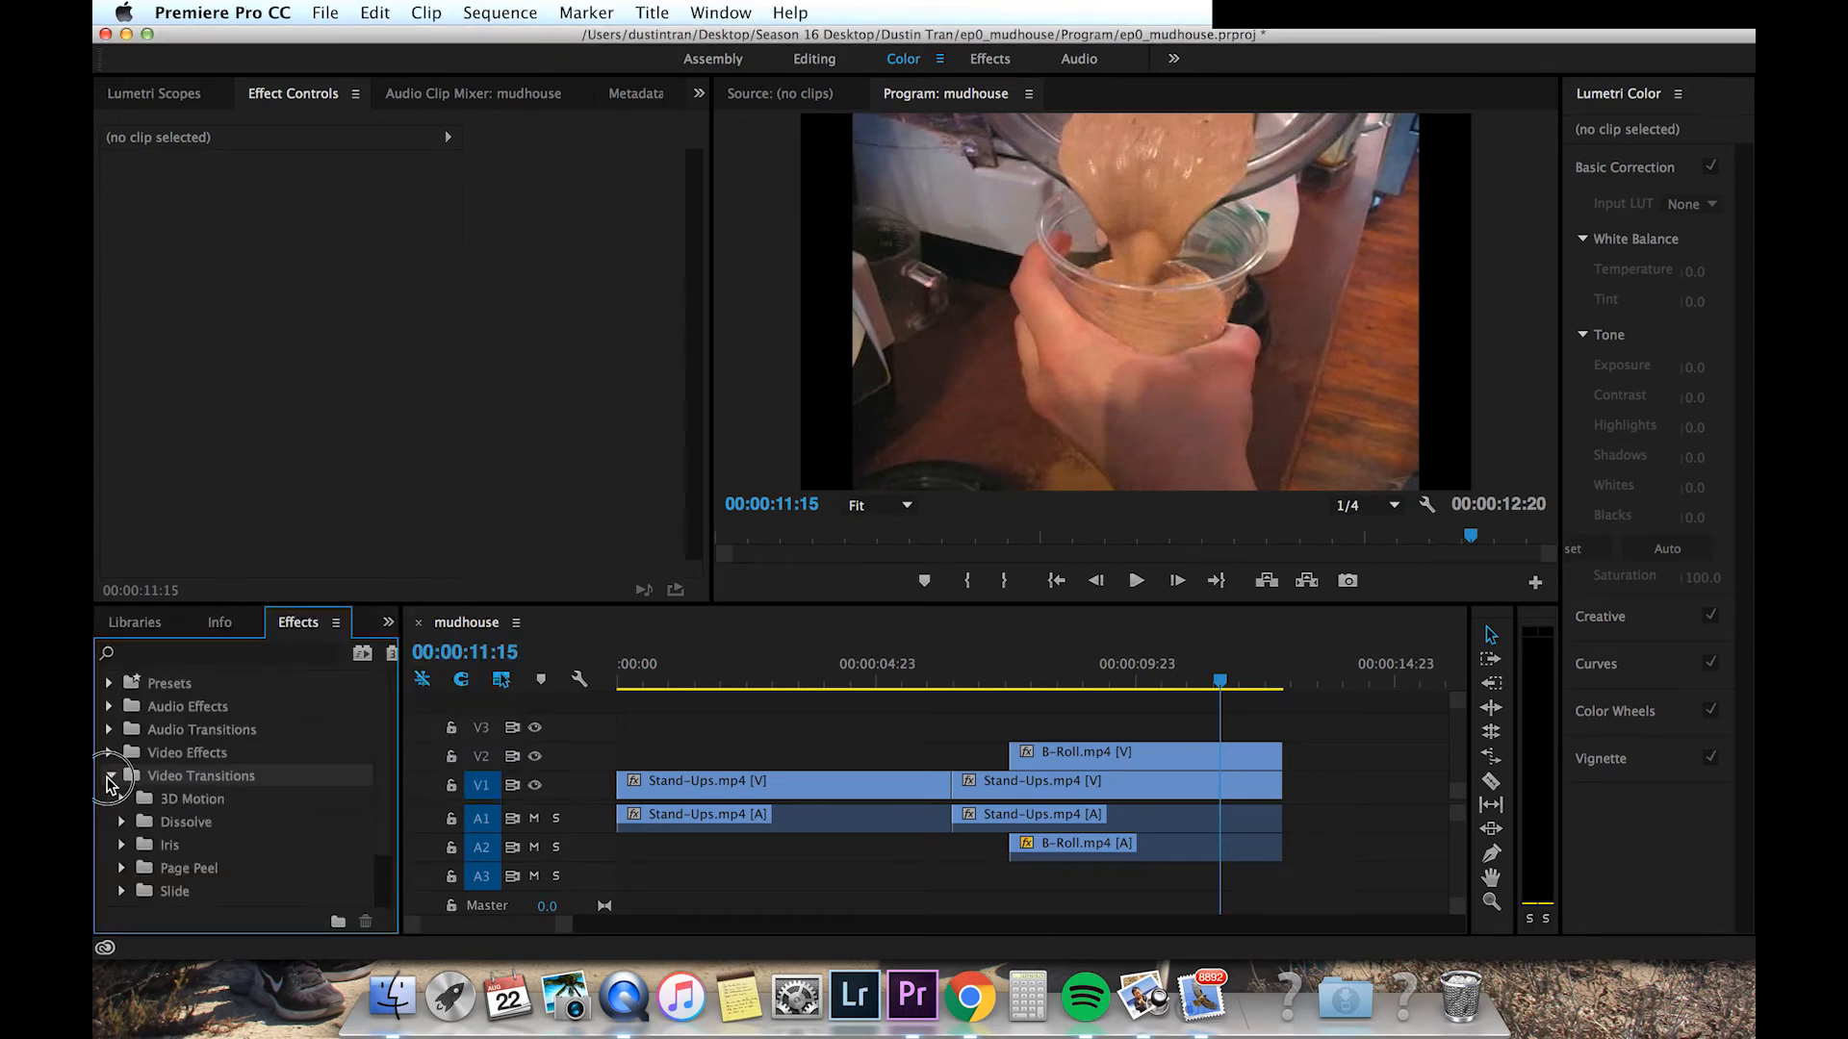
left_click(122, 822)
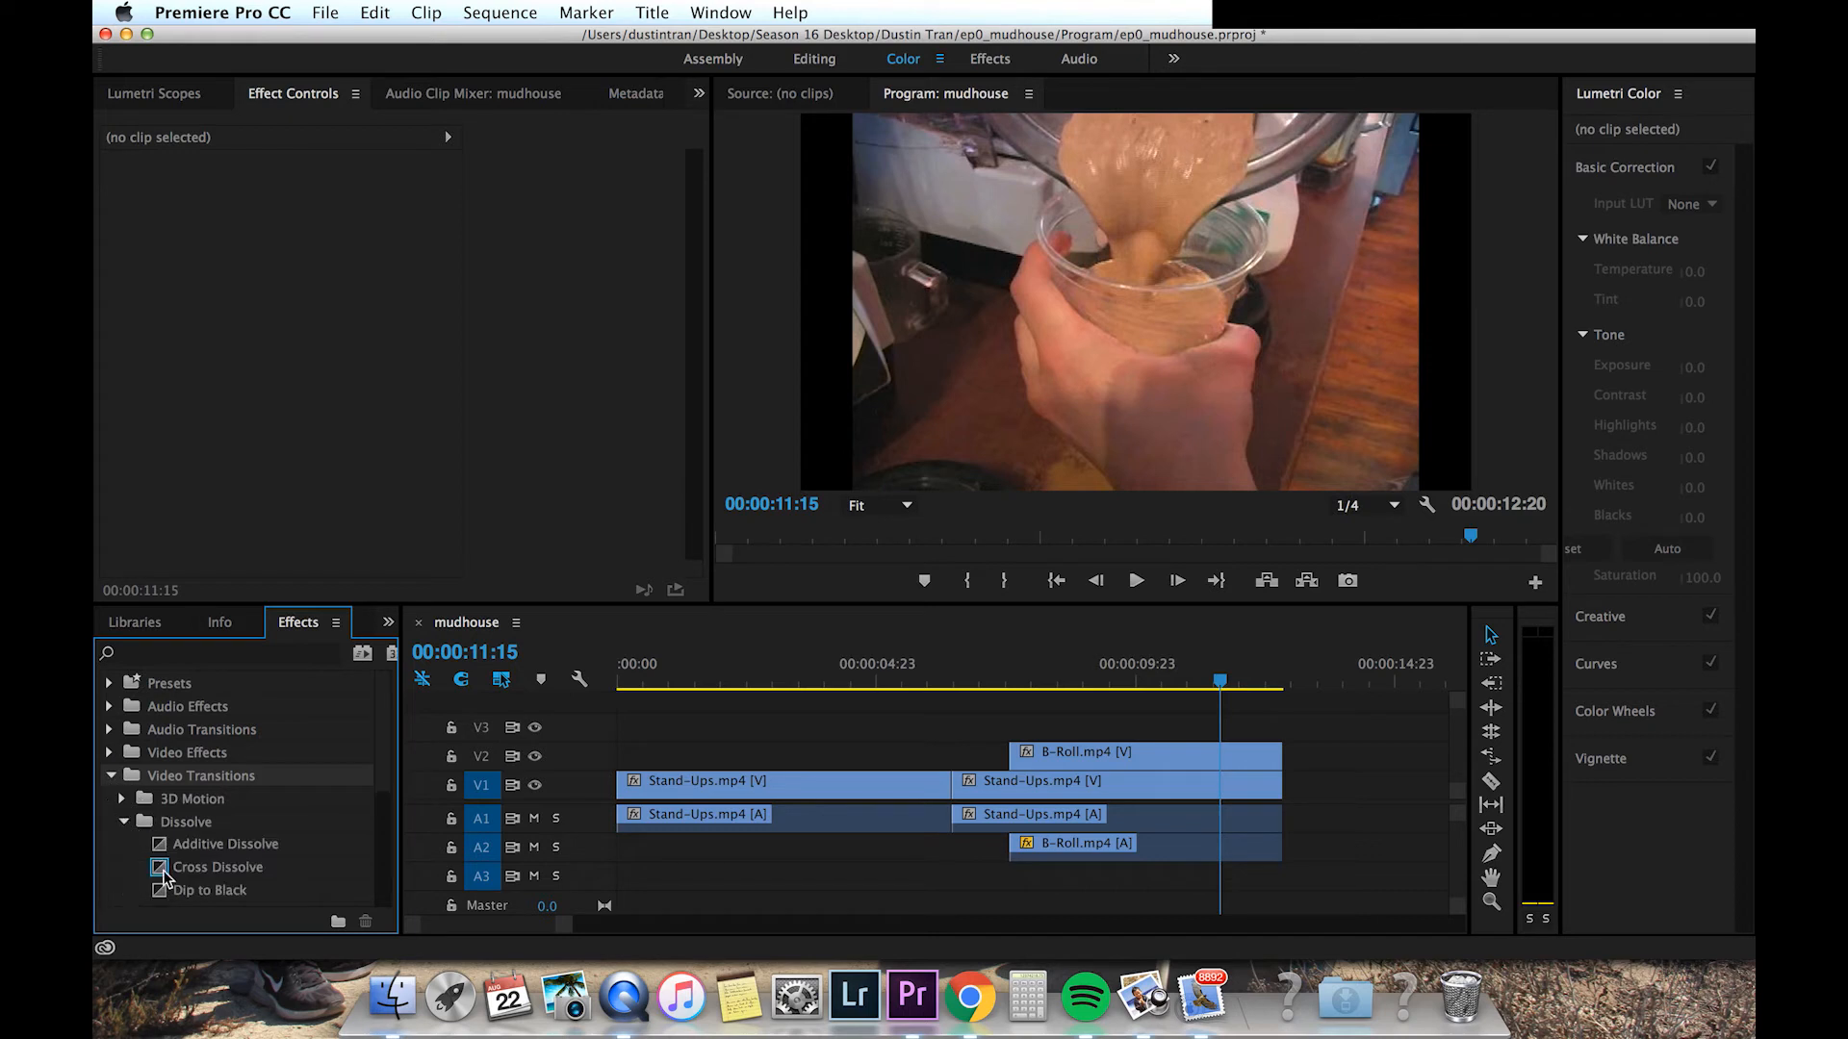
scroll(164, 875, "down", 2)
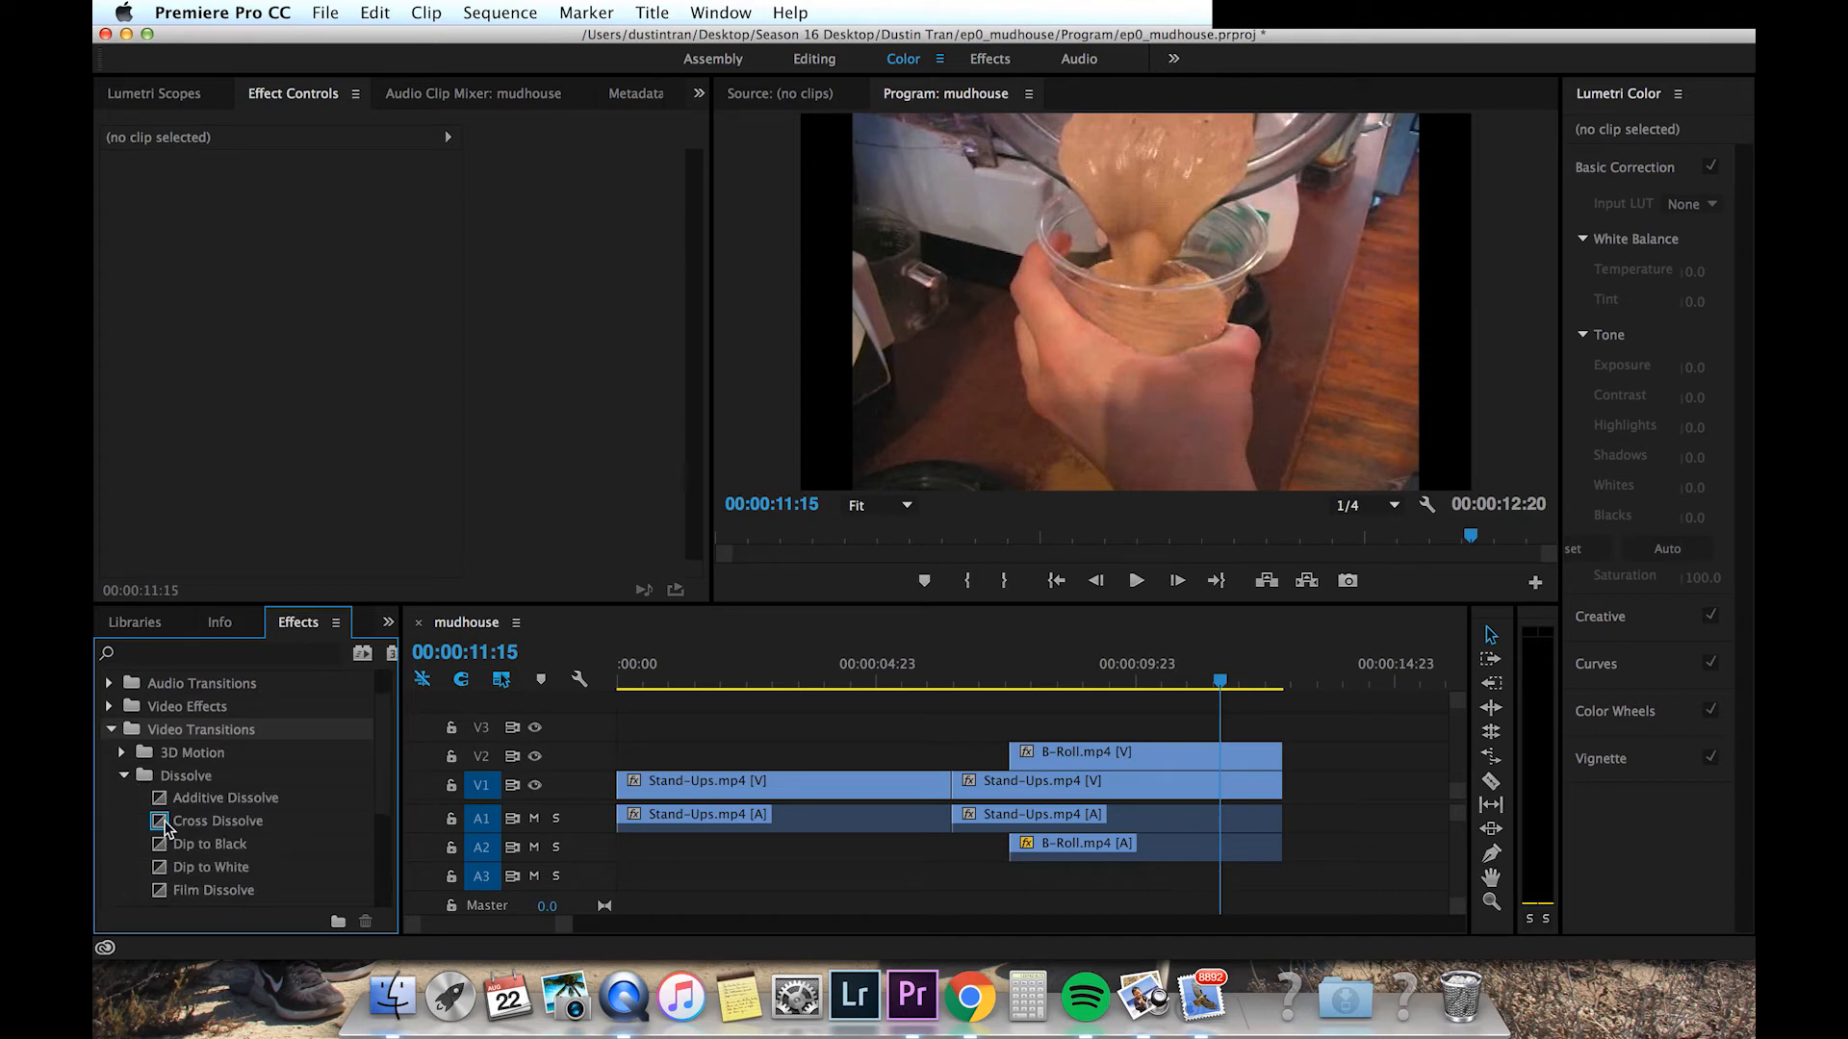
left_click_drag(165, 826, 1245, 763)
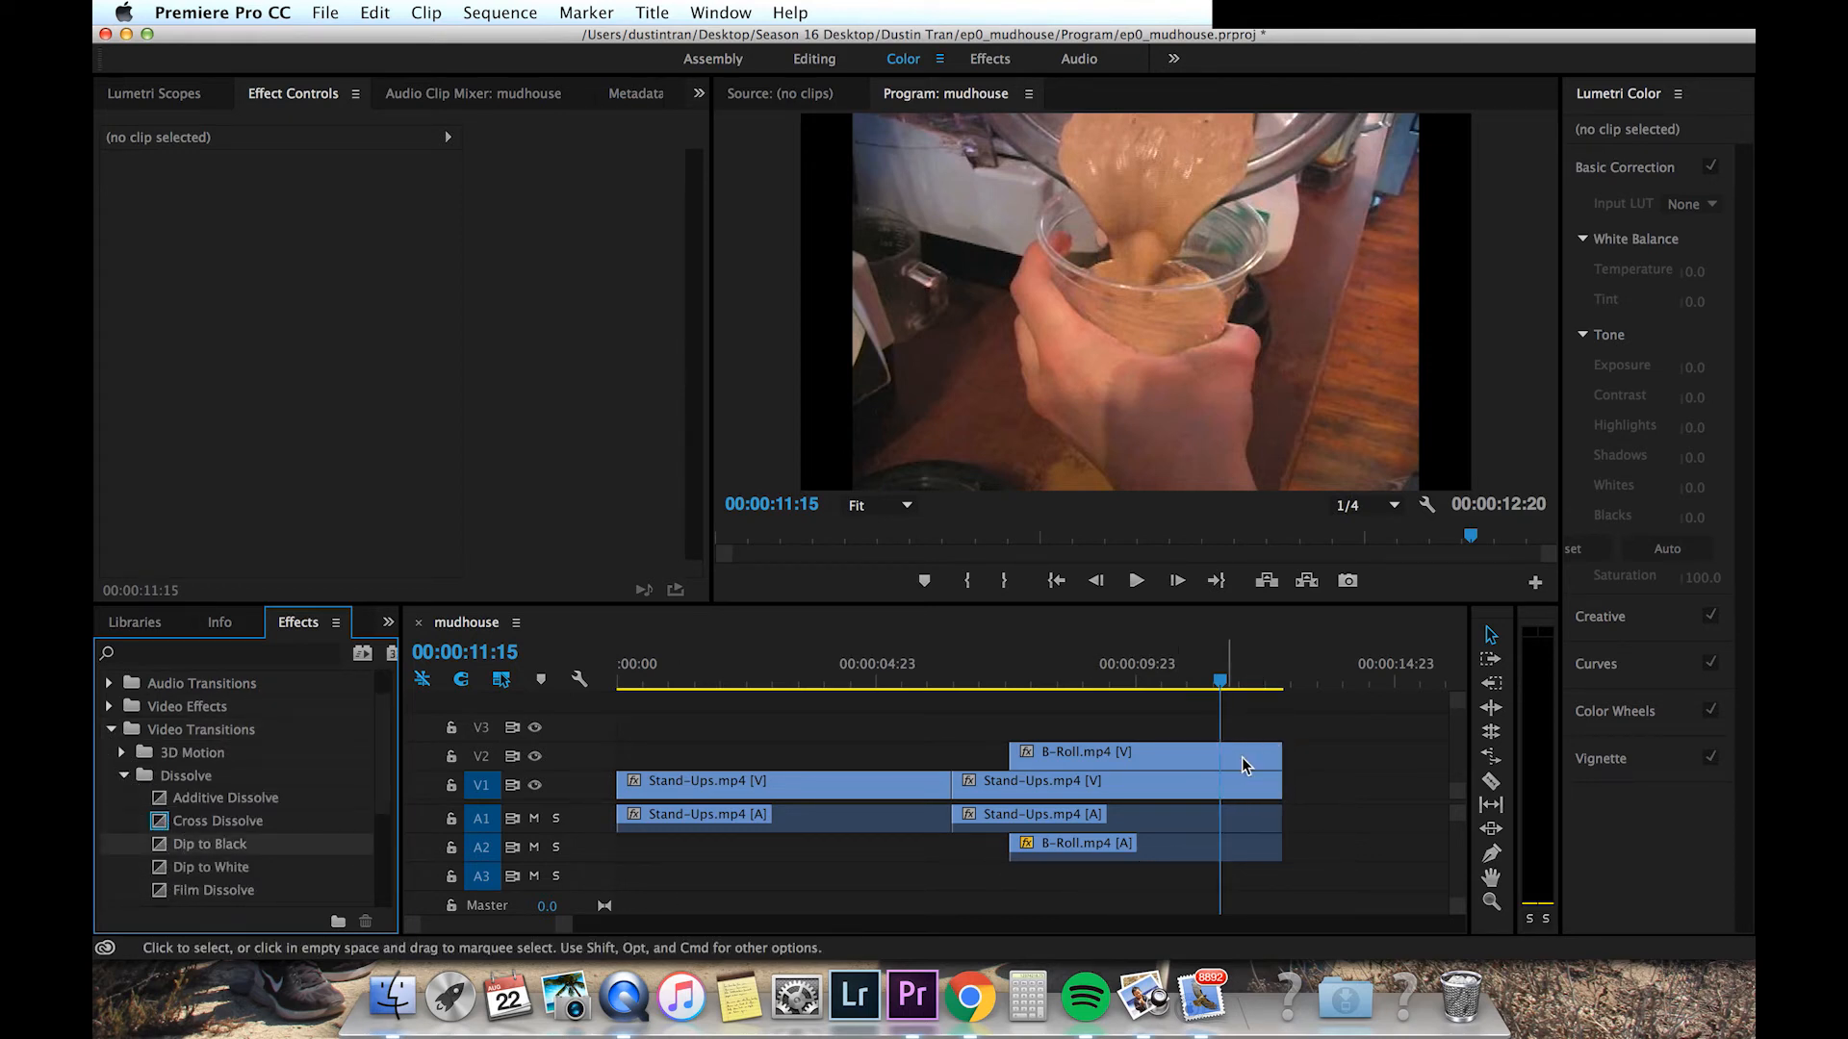
Step: Apply a Dip to Black transition to the end of the B-Roll clip and move the clip down to track V1
left_click(1245, 758)
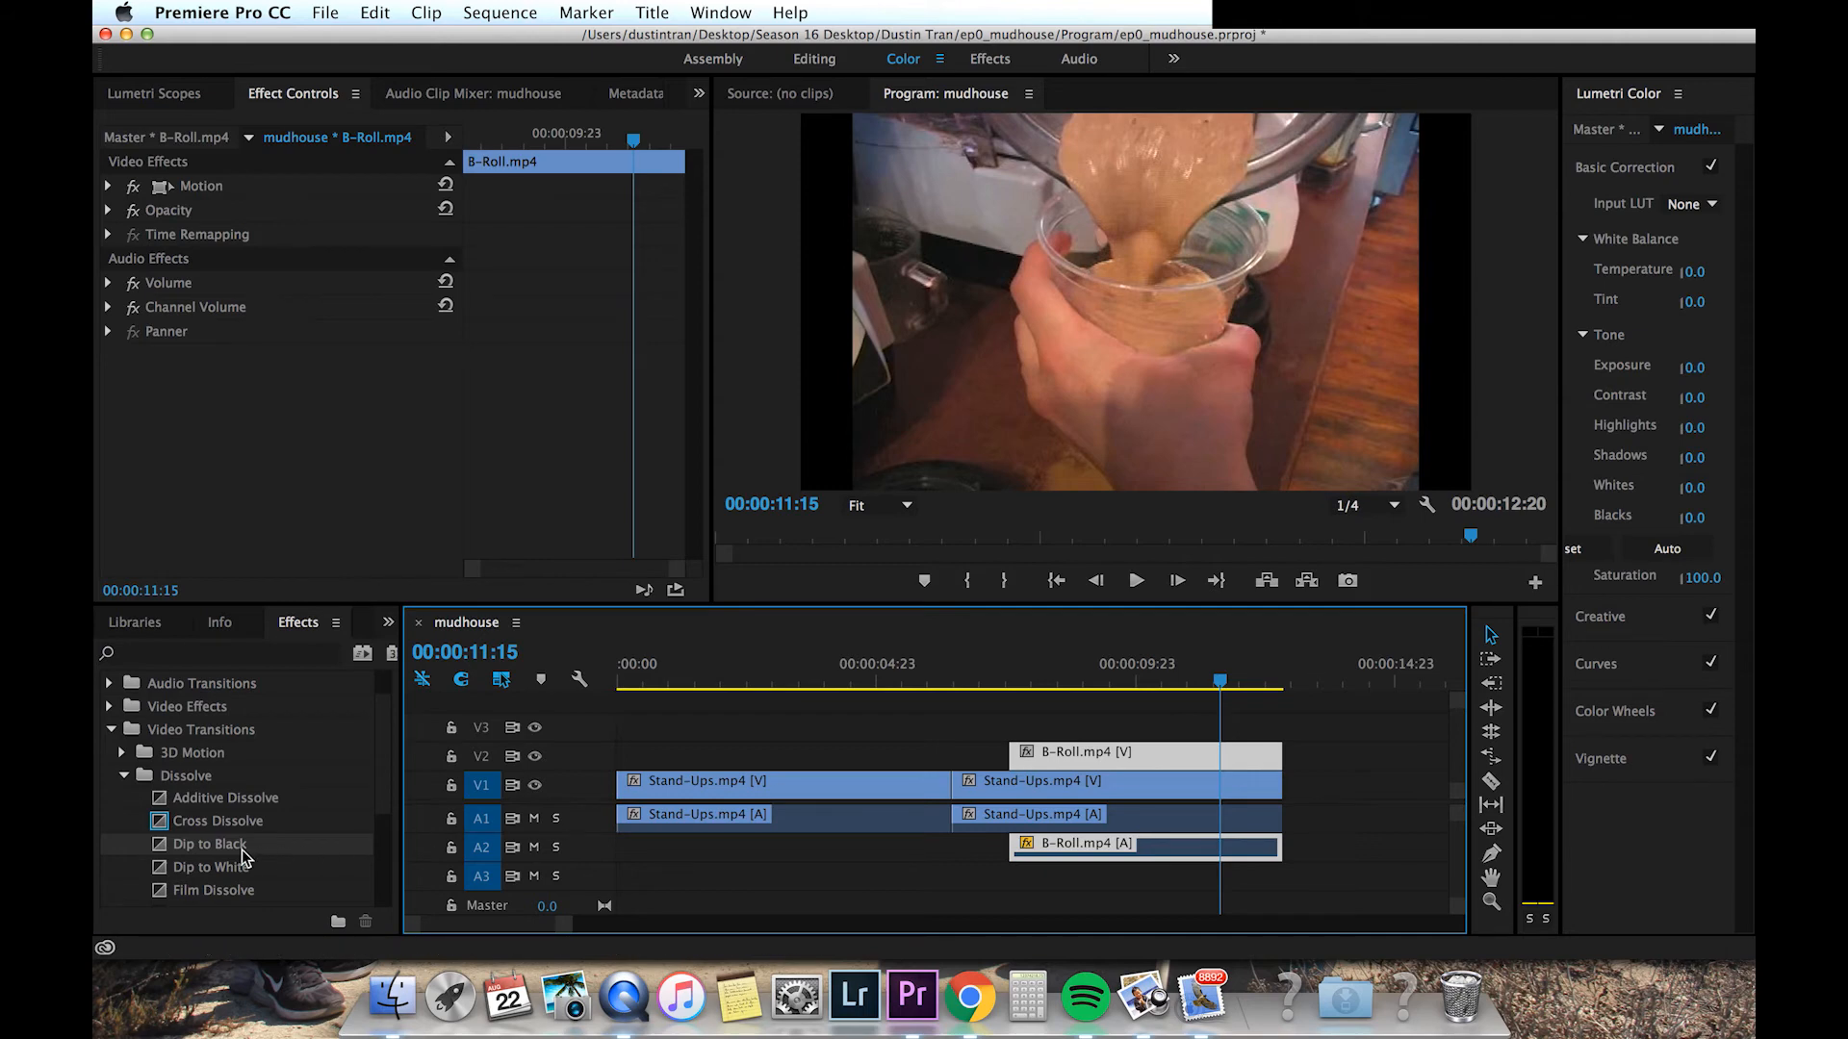
left_click_drag(243, 854, 1276, 759)
left_click_drag(1042, 752, 1042, 781)
Step: Play and scrub the sequence to preview the B-Roll cutaway and its fade to black
left_click(991, 662)
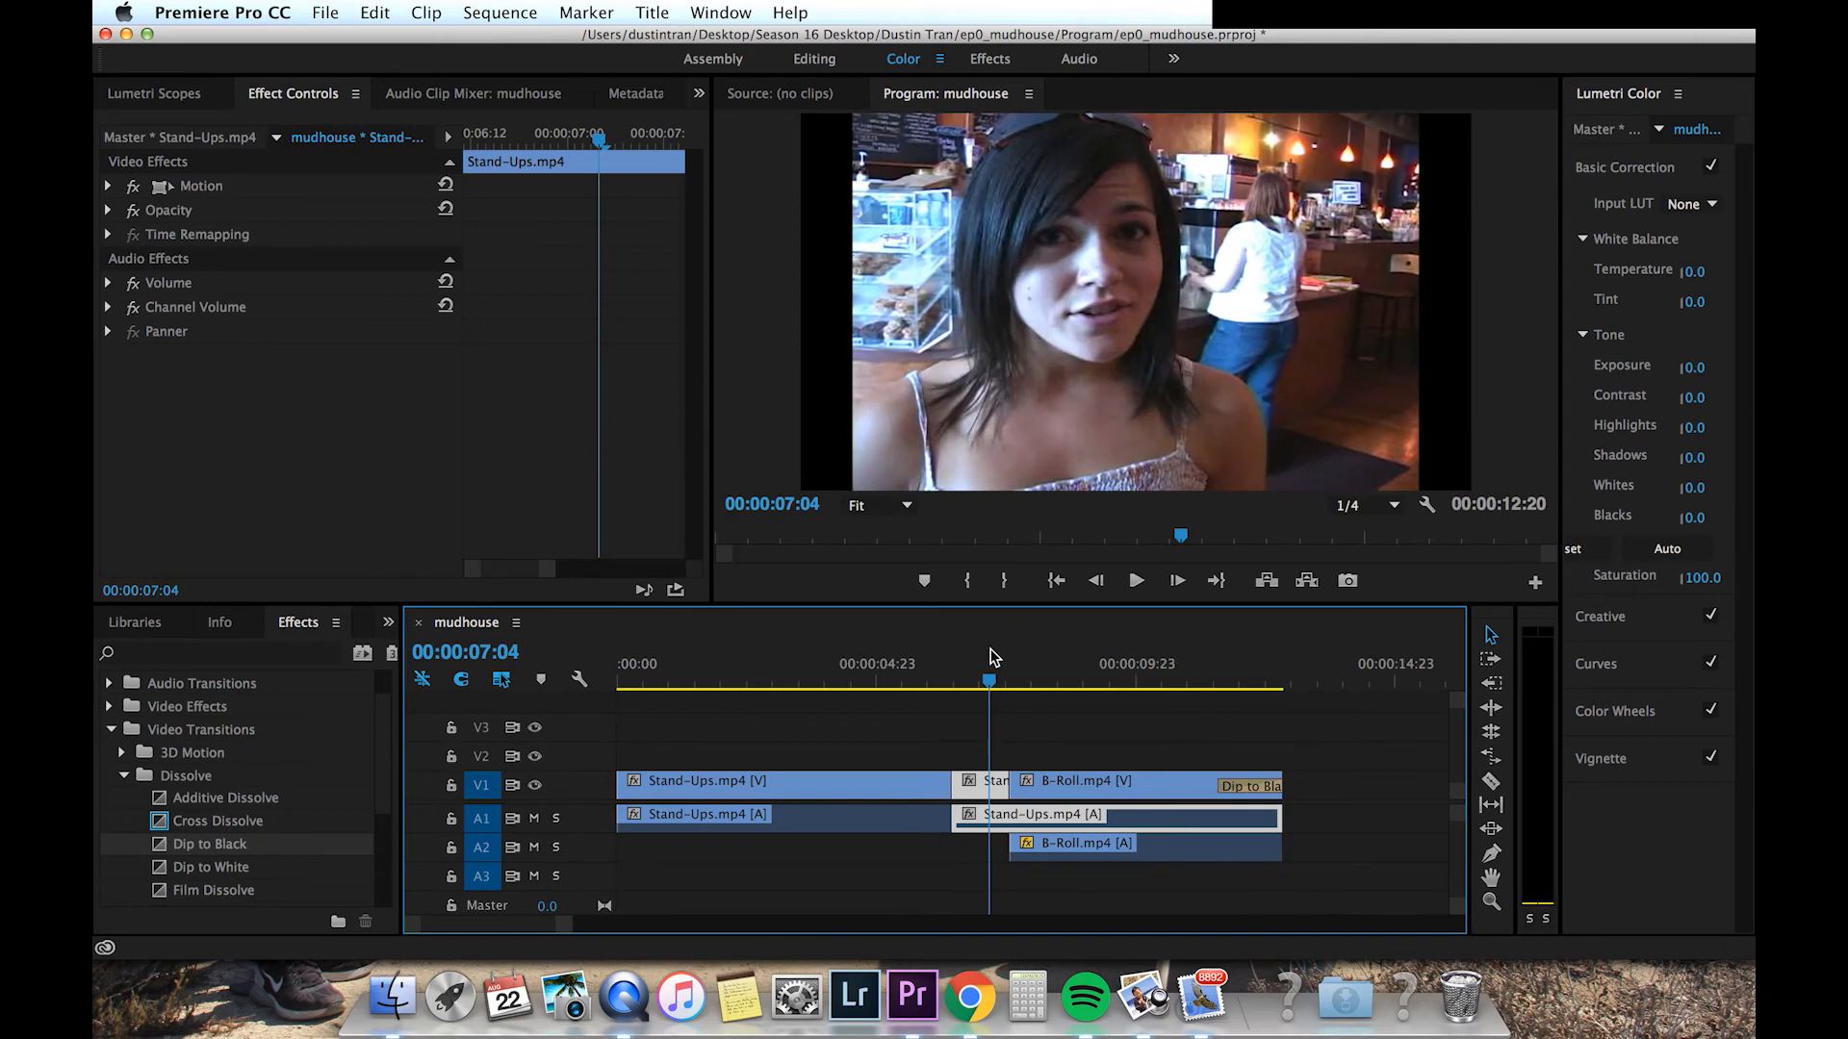
key("space")
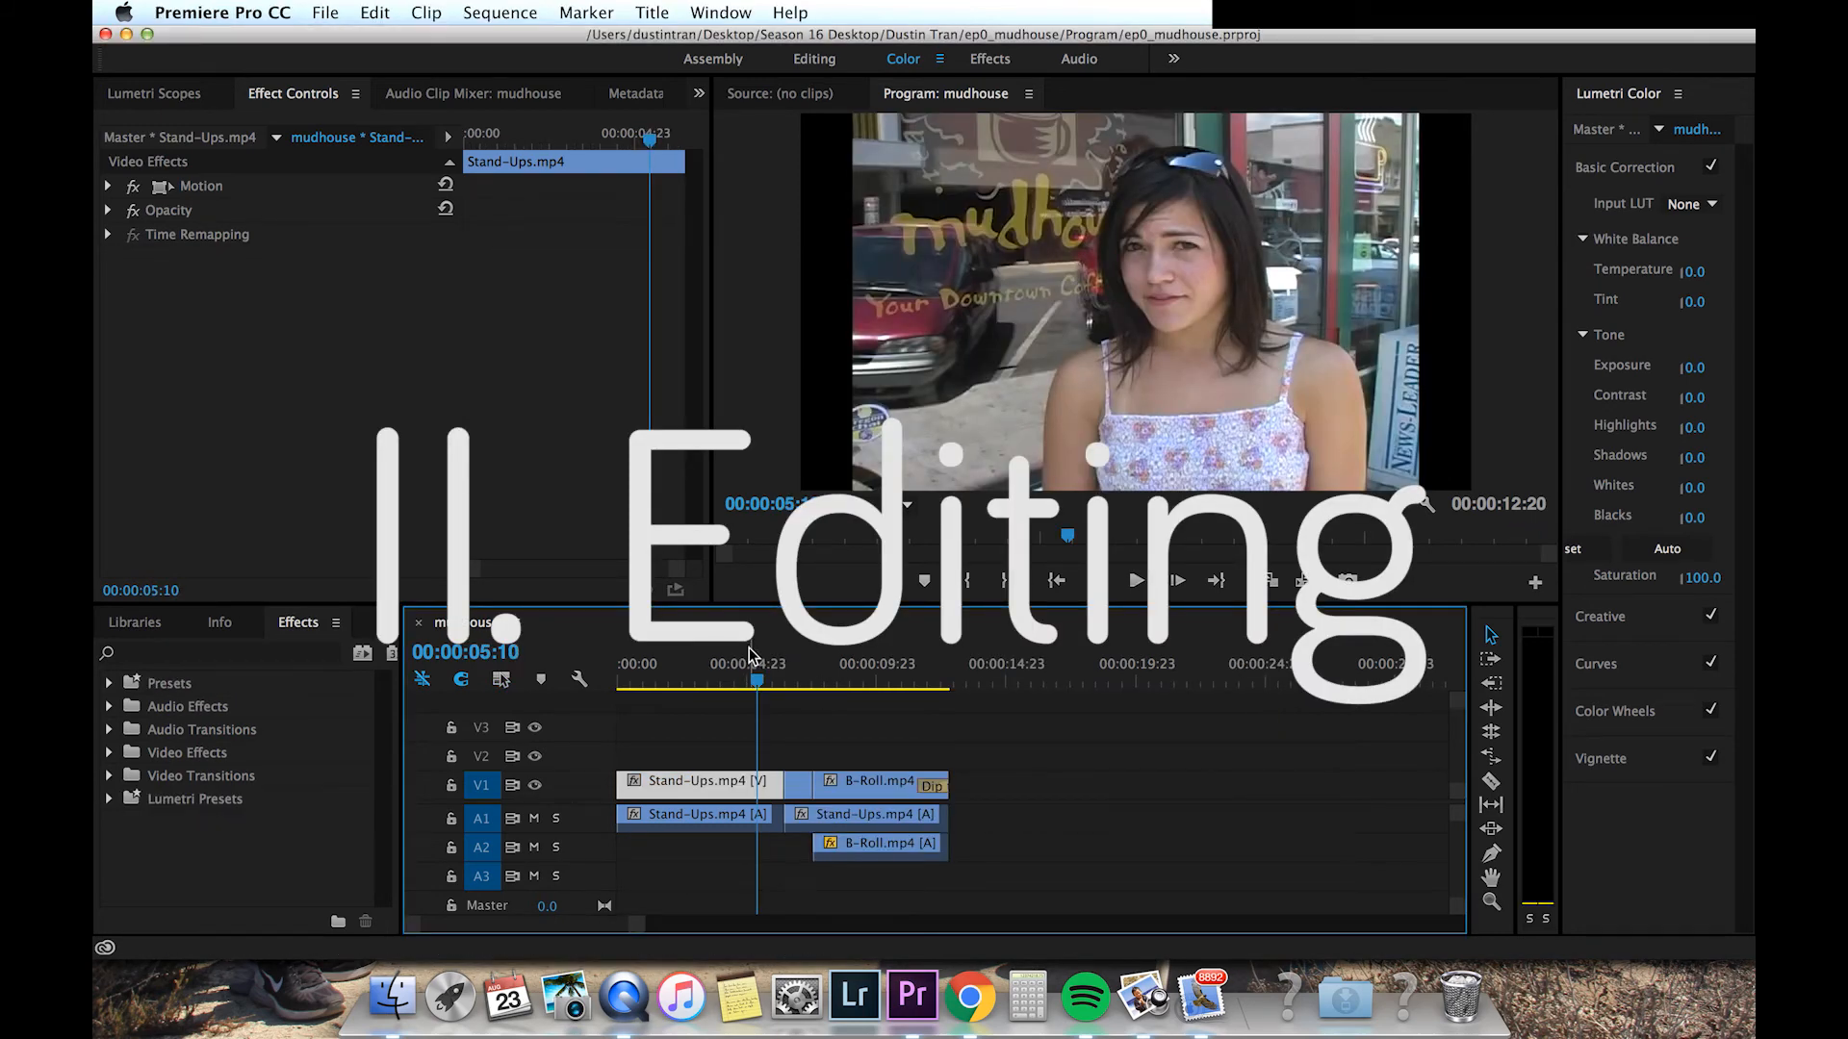
left_click_drag(758, 683, 953, 684)
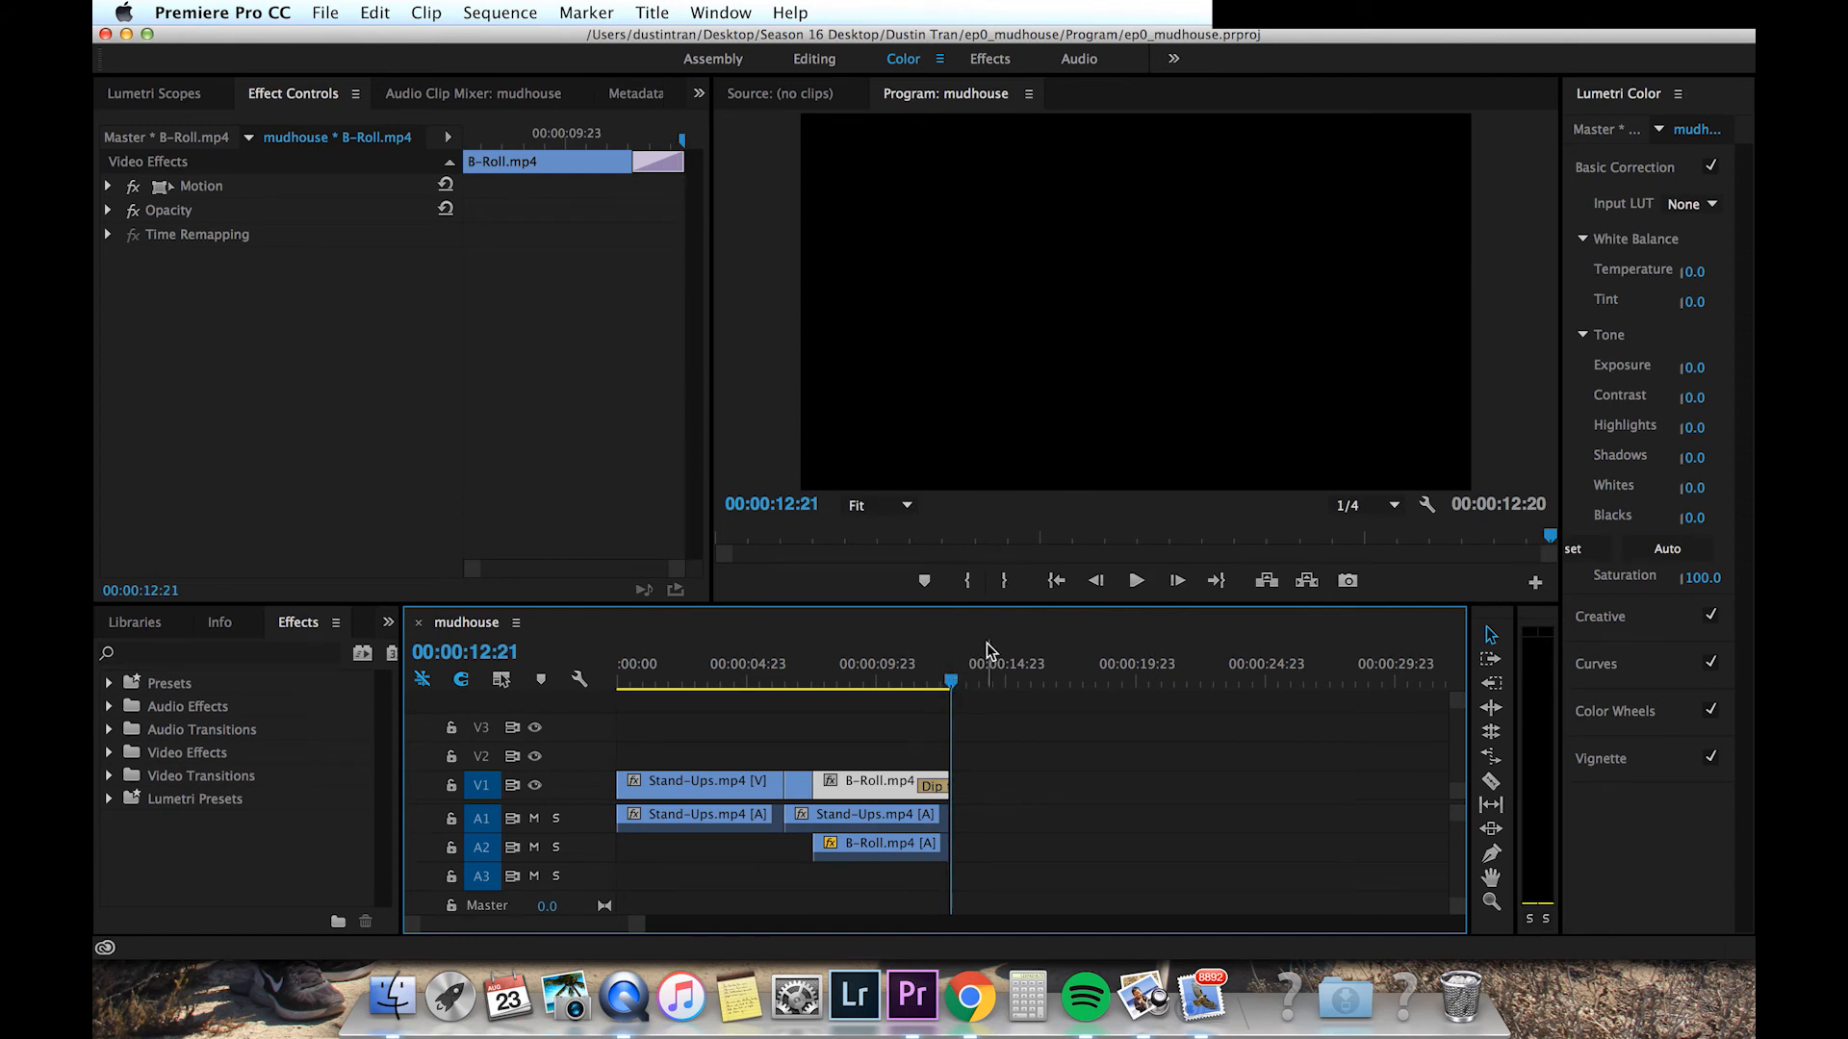
Step: Mark an out point at the end of the sequence
key("=")
key("=")
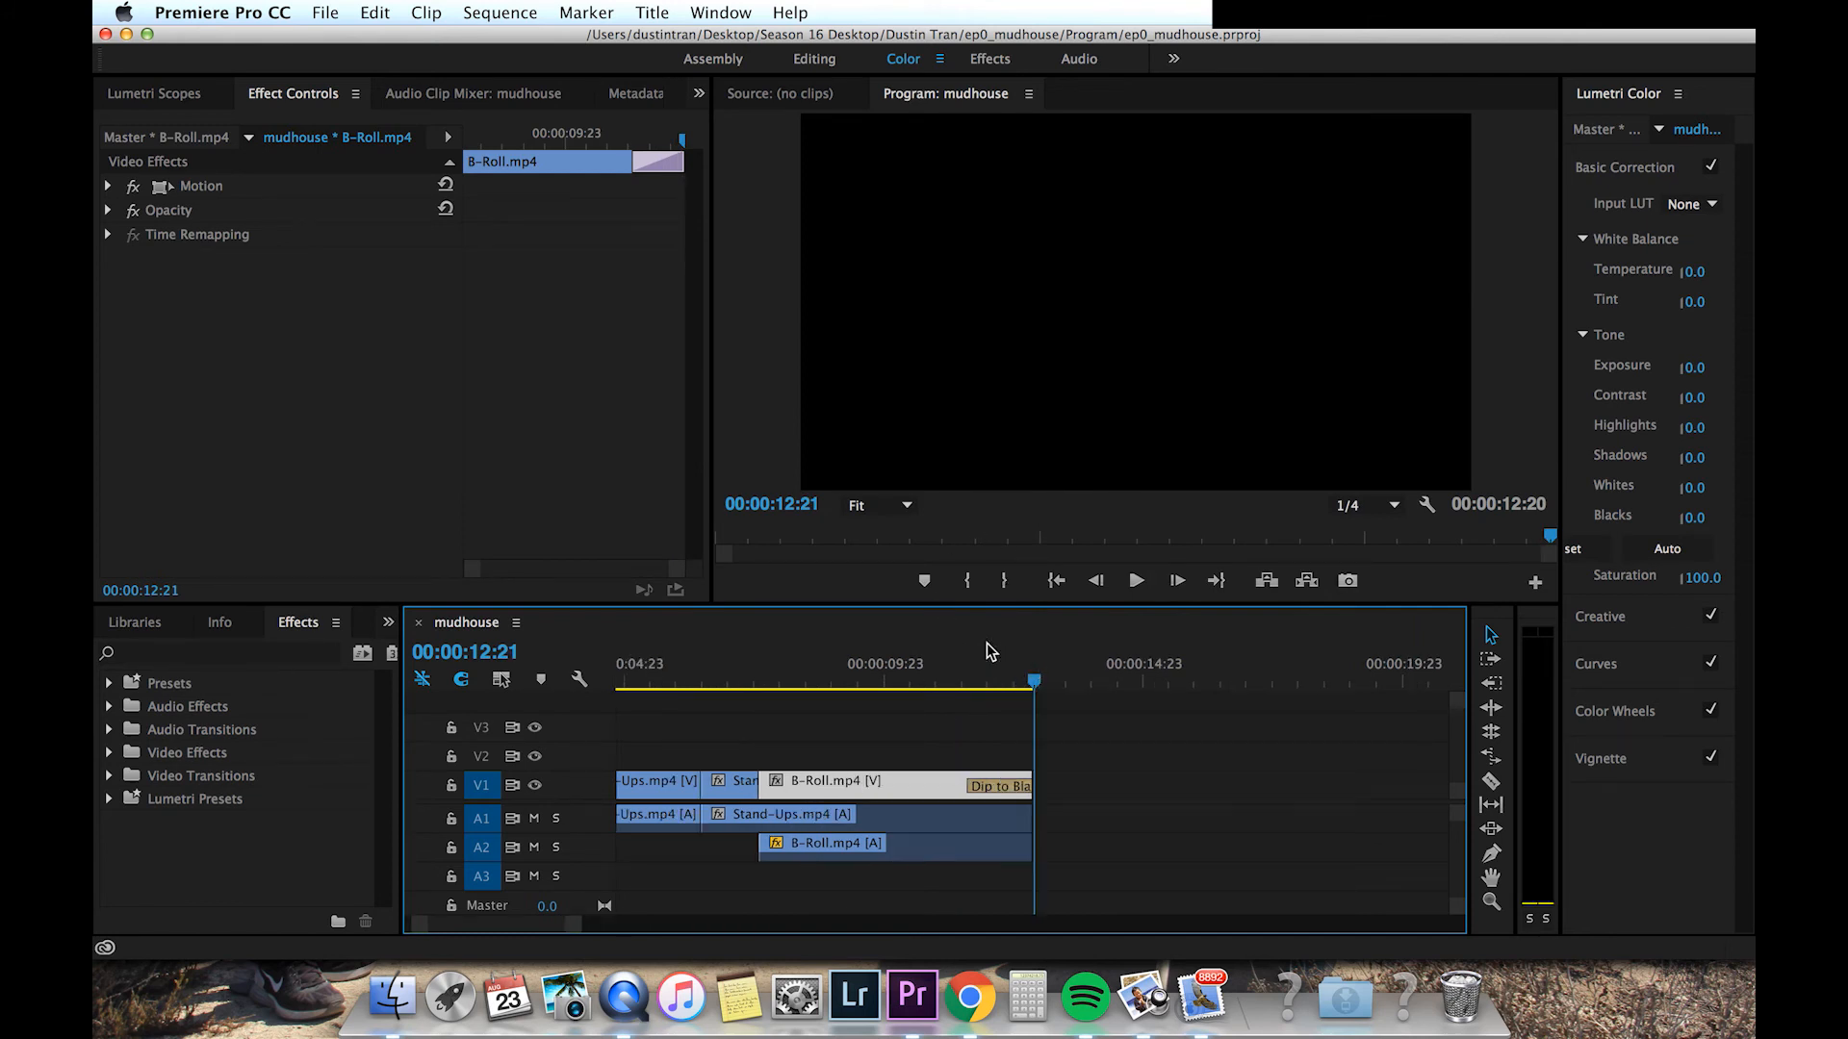
left_click(1001, 585)
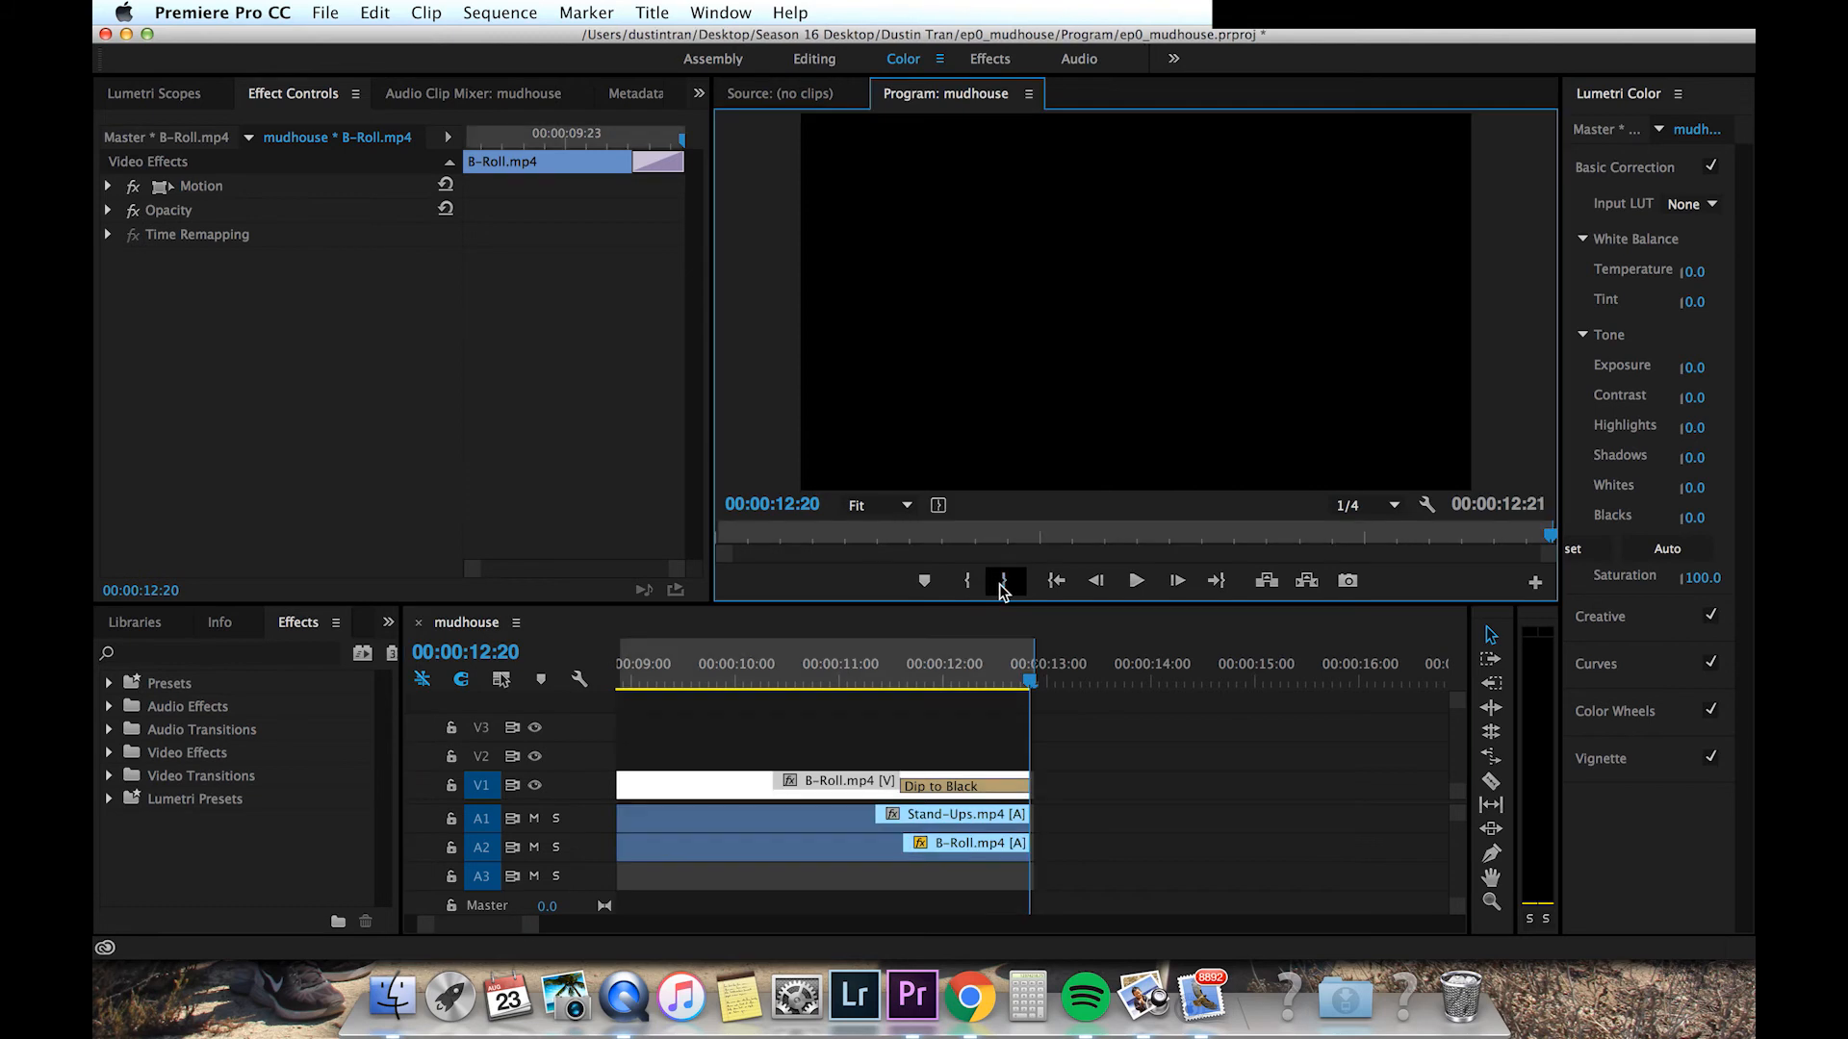
Step: Open the media export settings for the mudhouse sequence
left_click(323, 15)
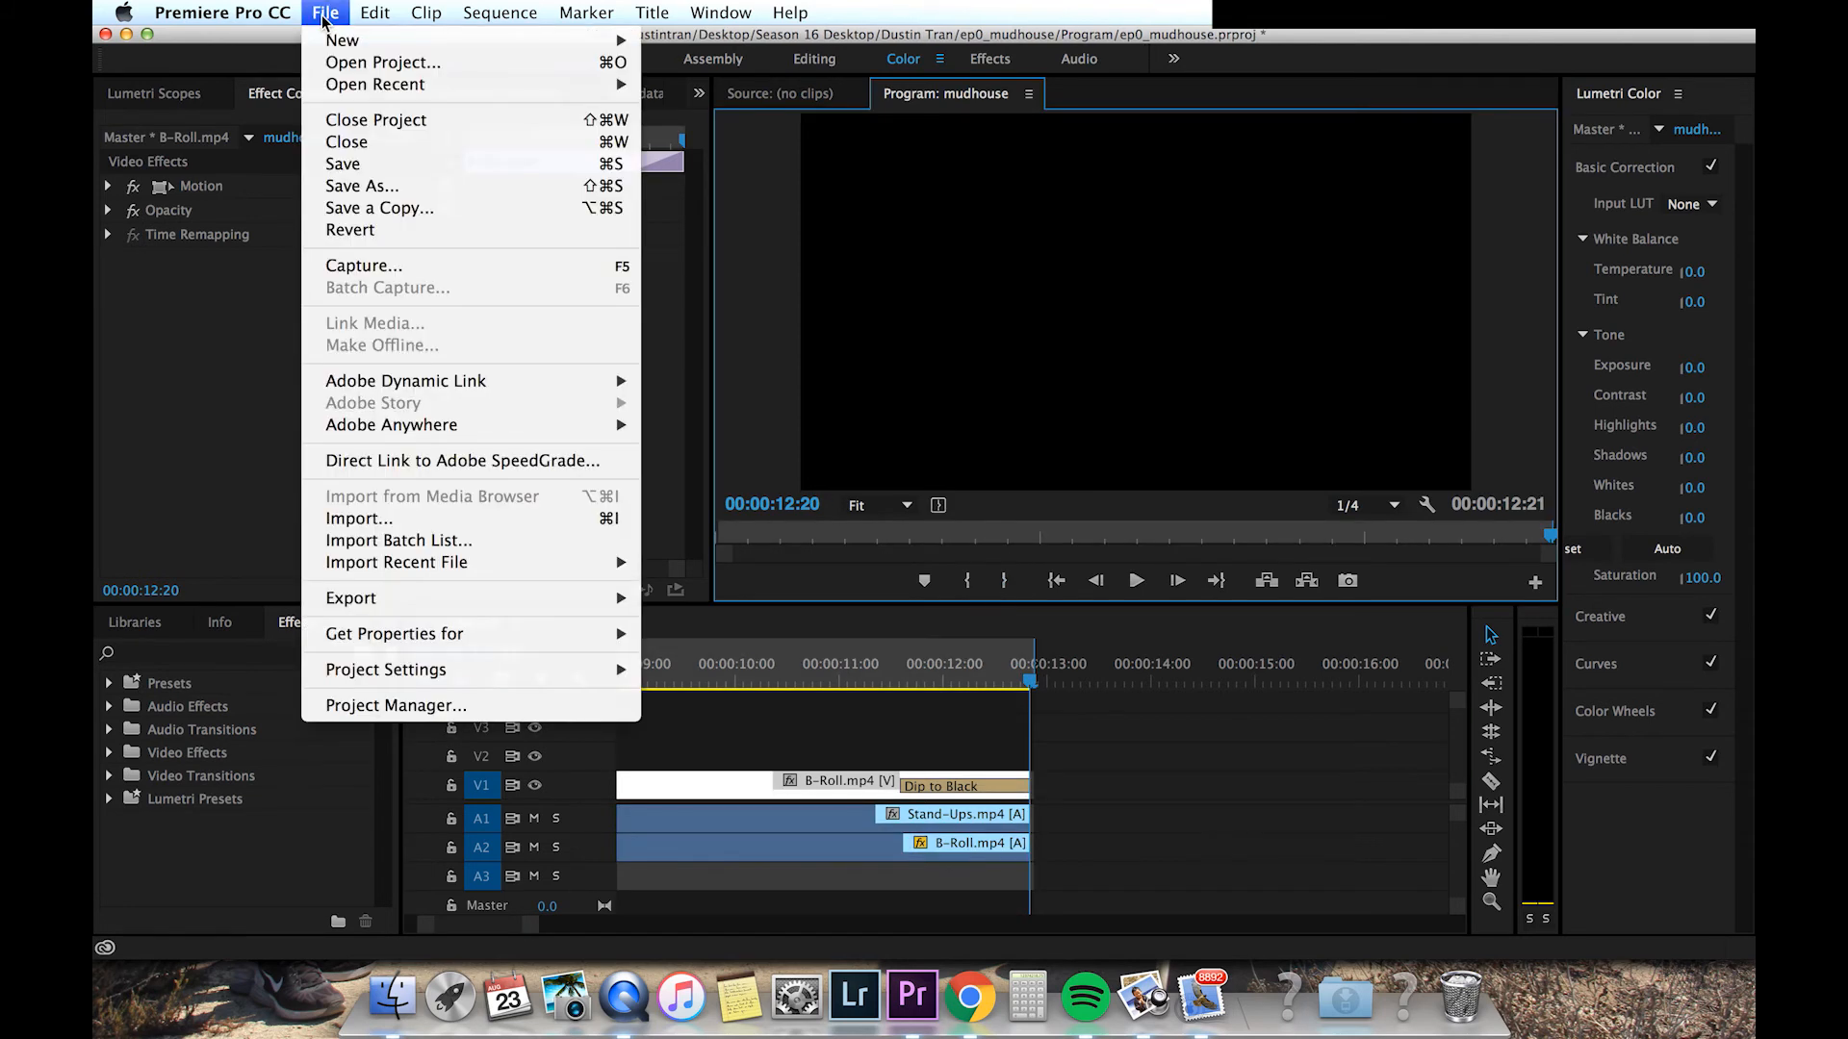
mouse_move(414, 597)
left_click(676, 599)
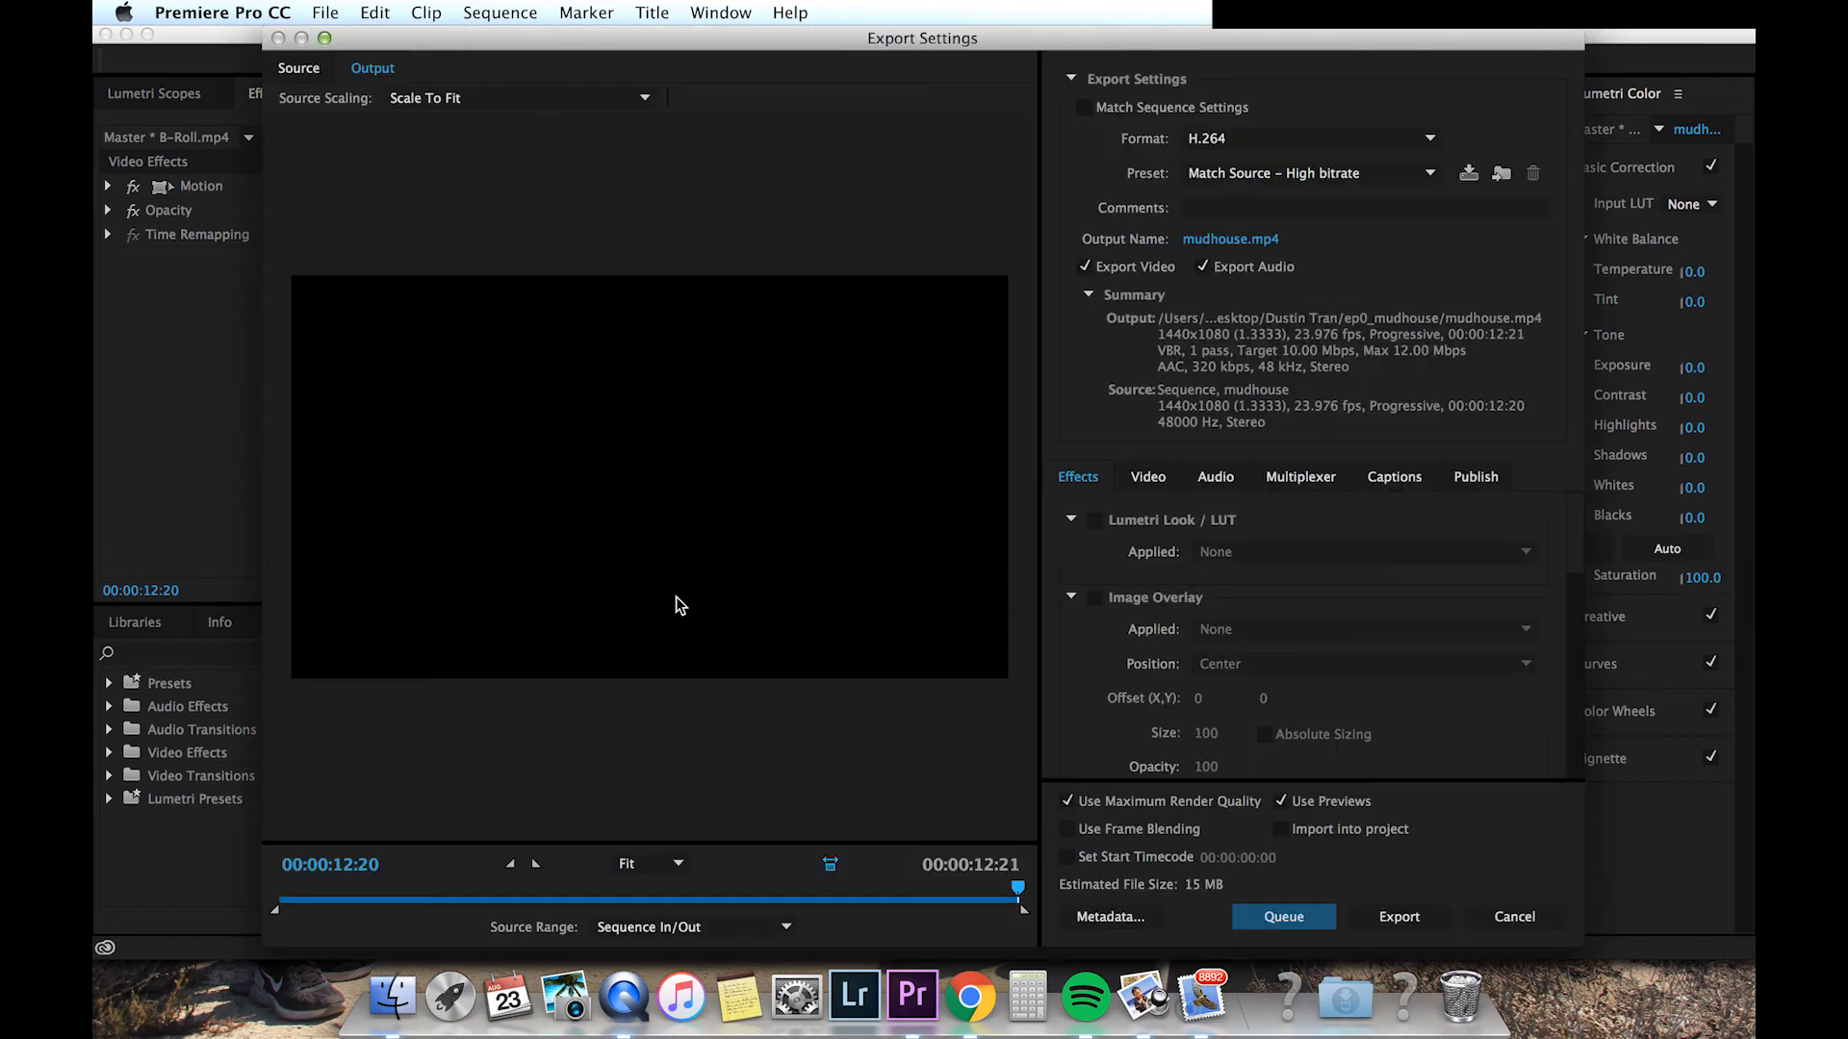
Step: Keep the H.264 format and choose the HD 1080p 23.976 export preset
left_click(1209, 144)
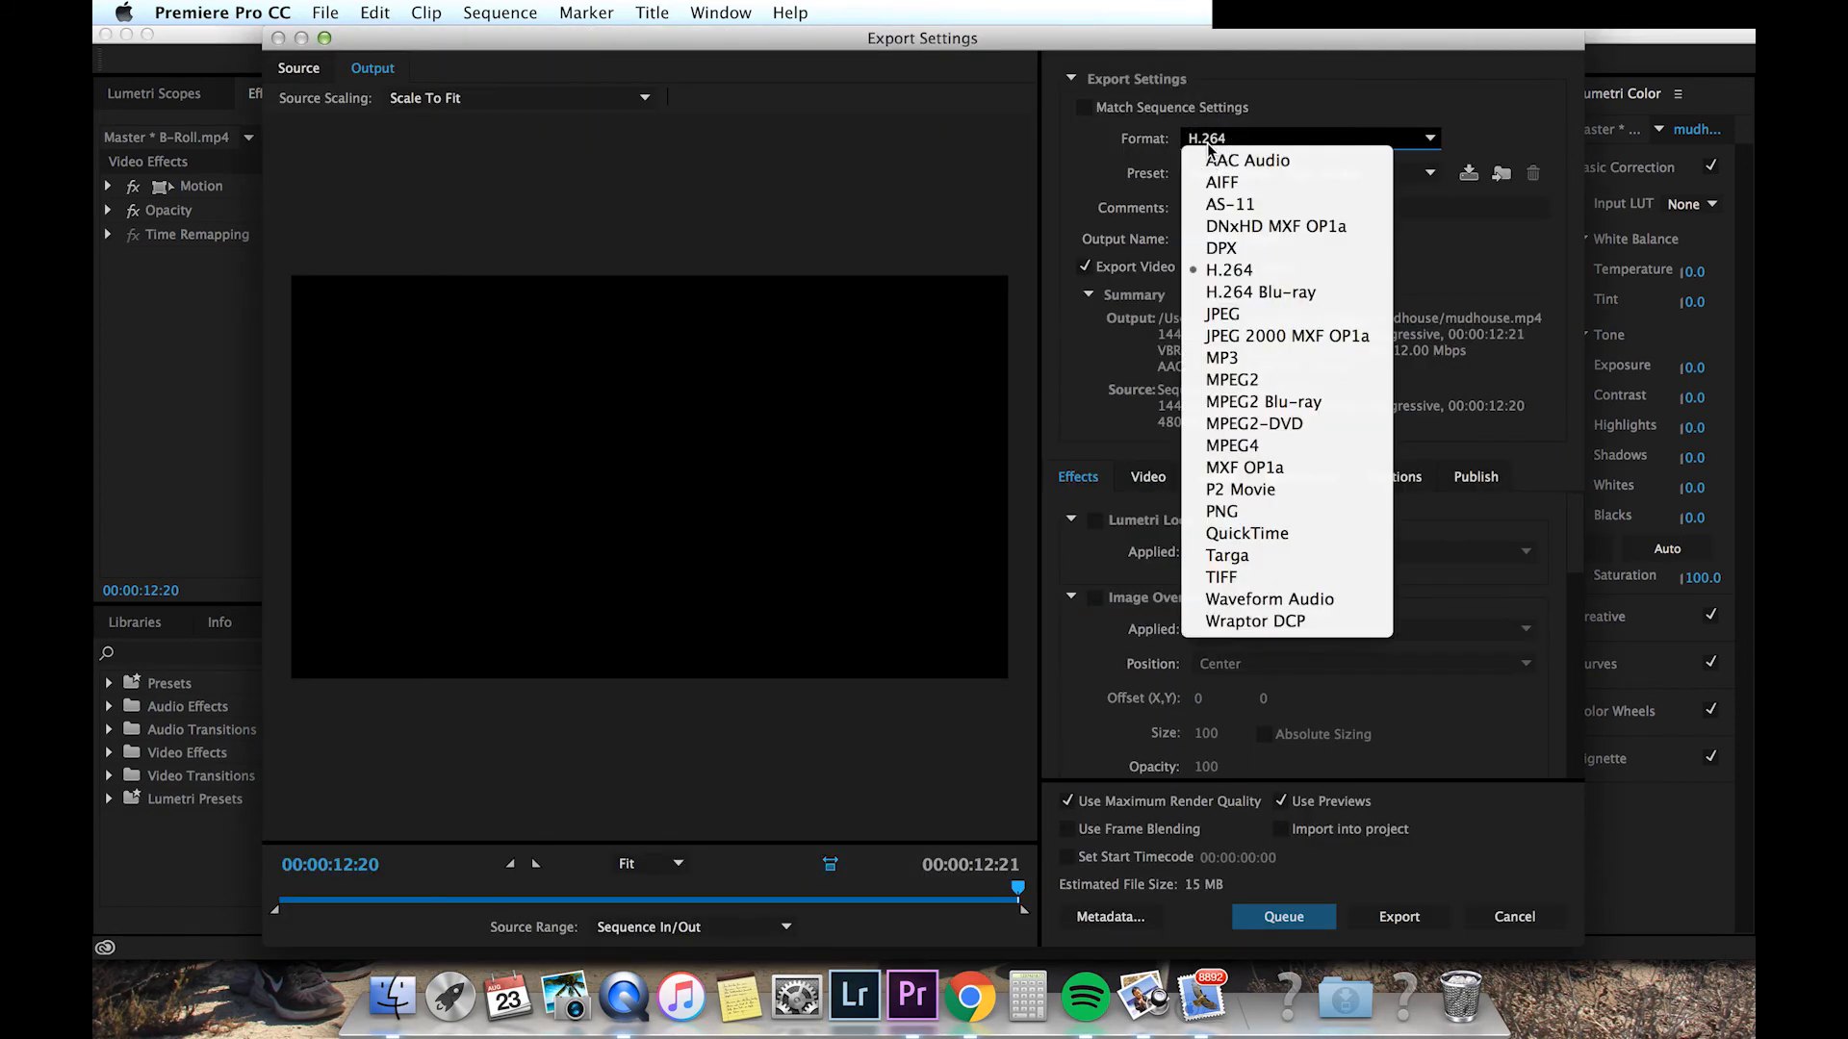
left_click(1210, 145)
left_click(1209, 173)
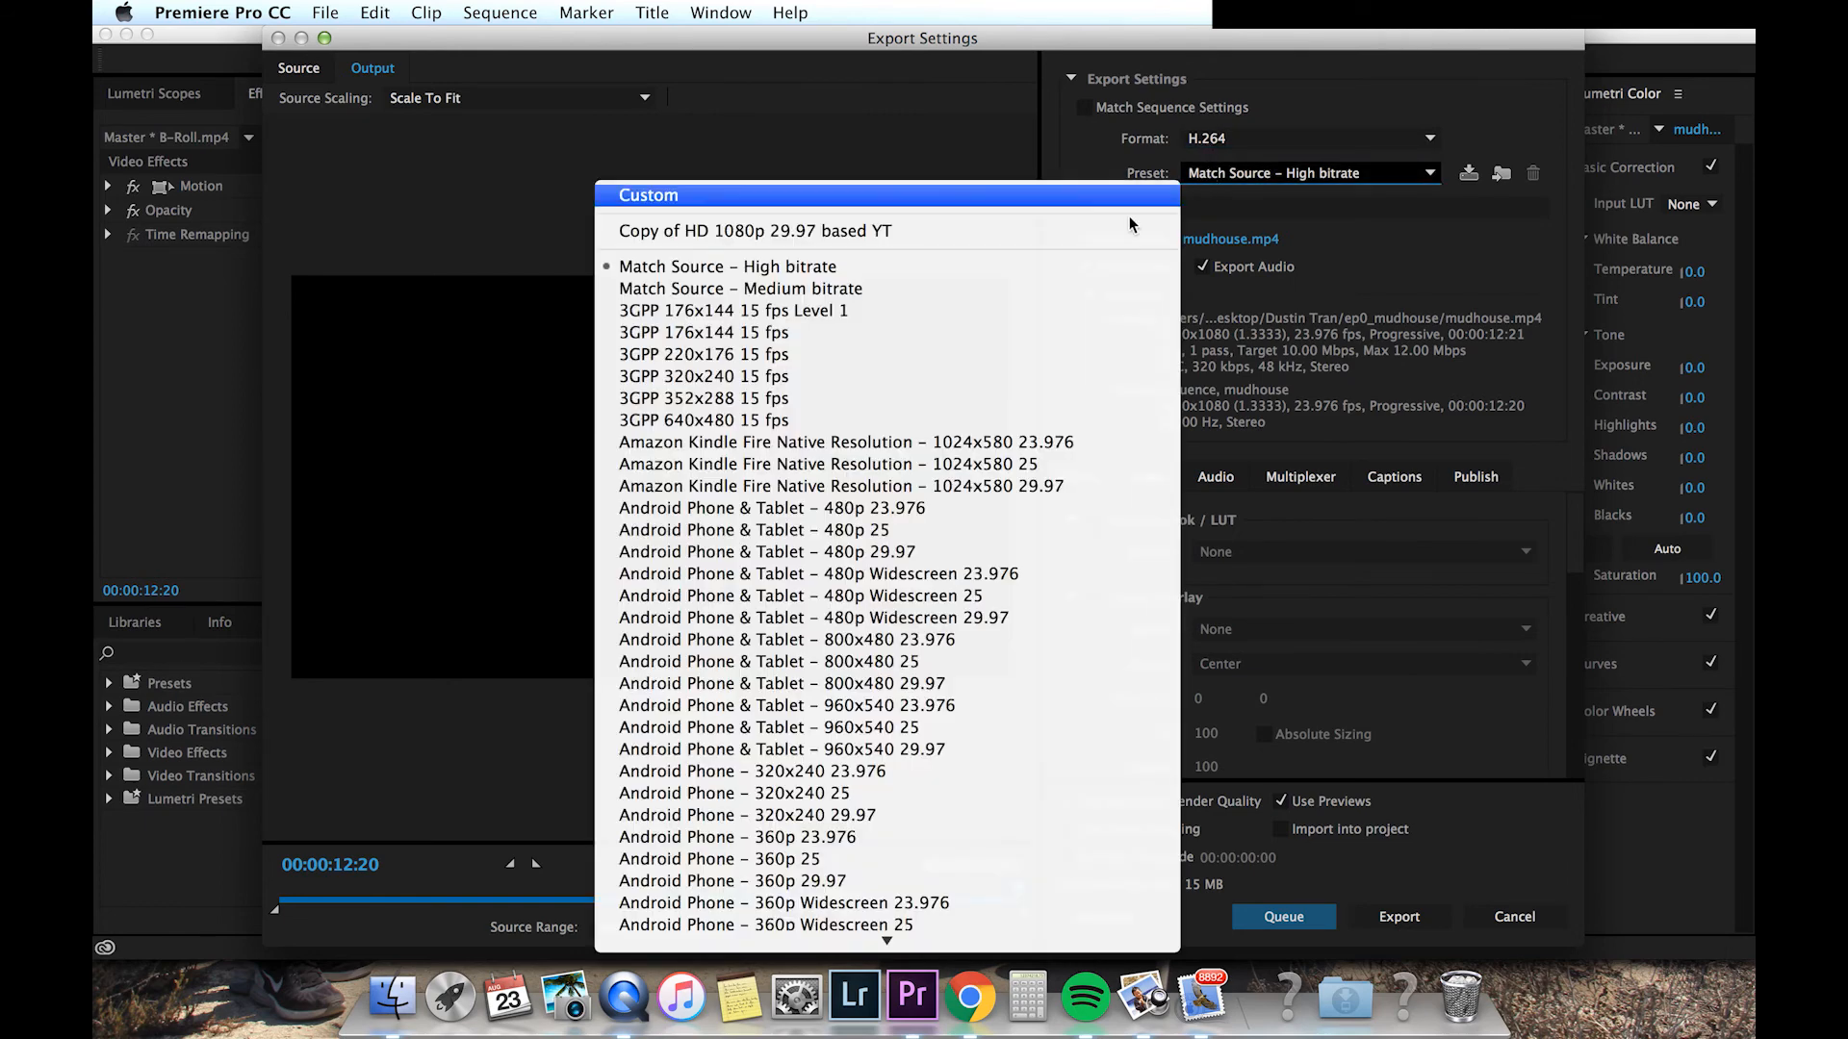
scroll(952, 463, "down", 15)
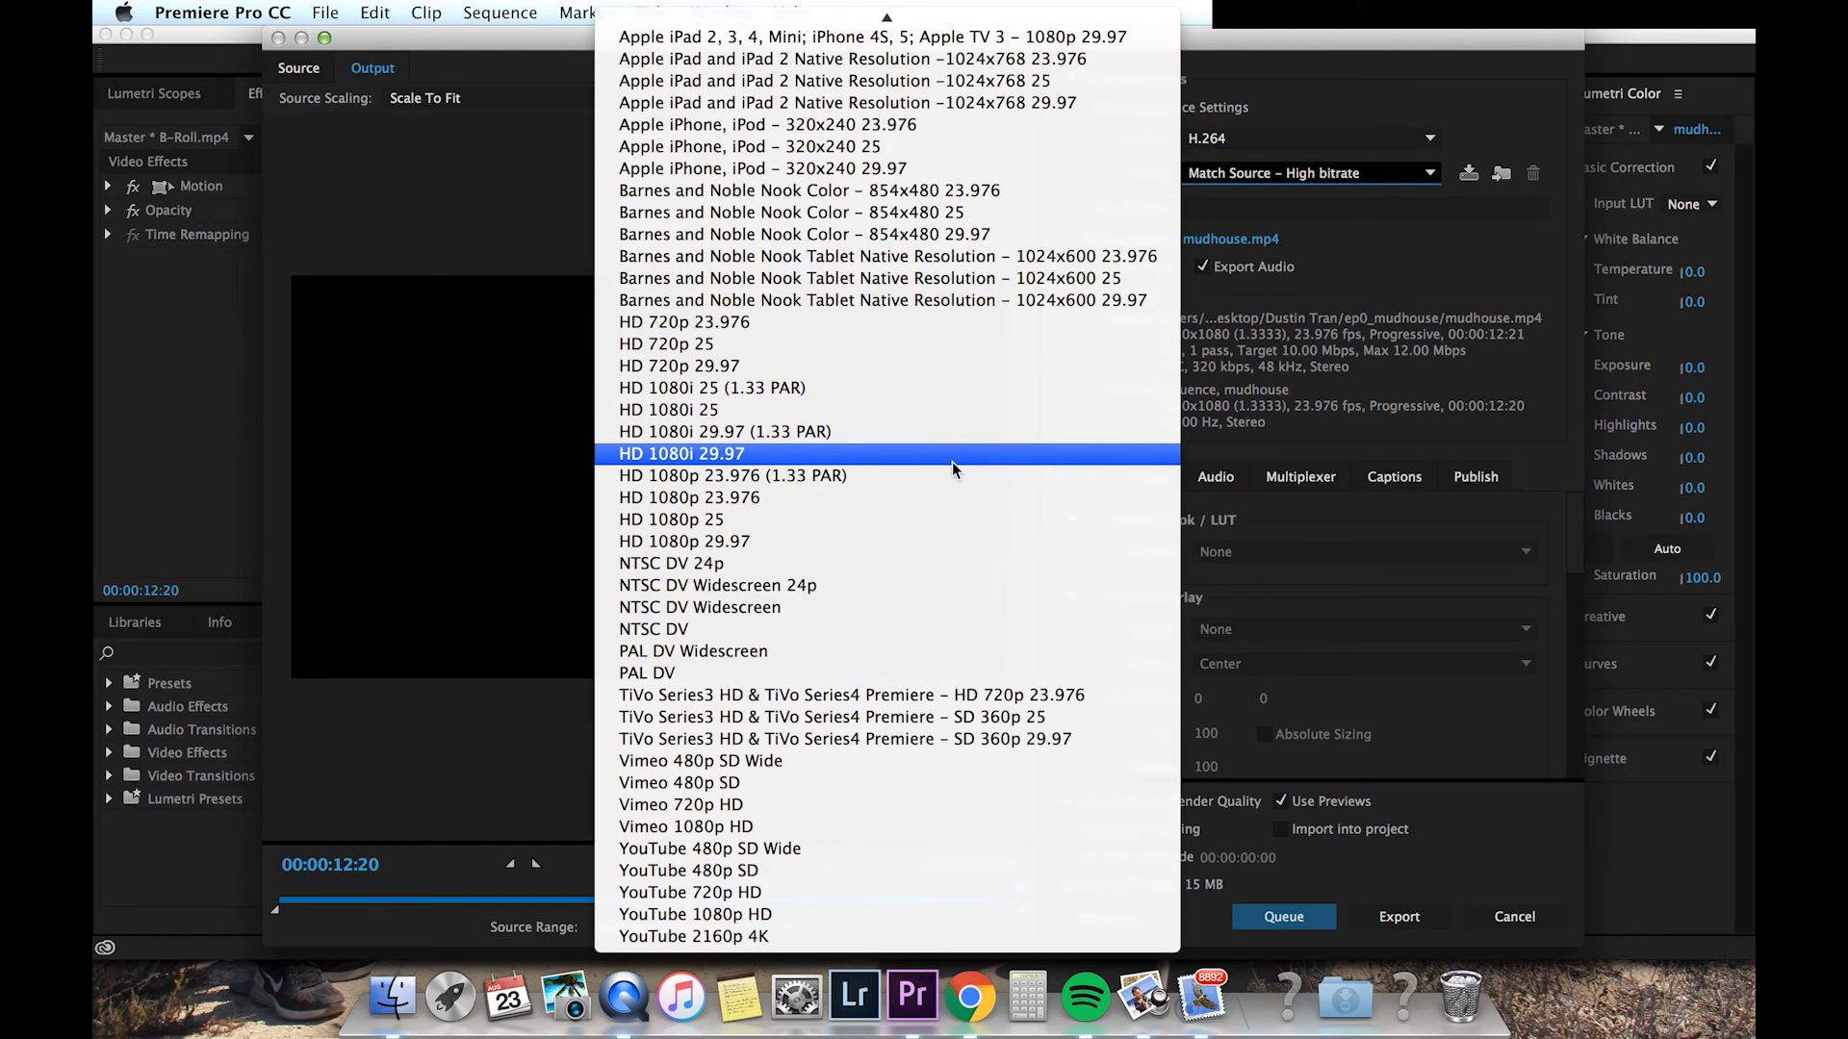
left_click(733, 501)
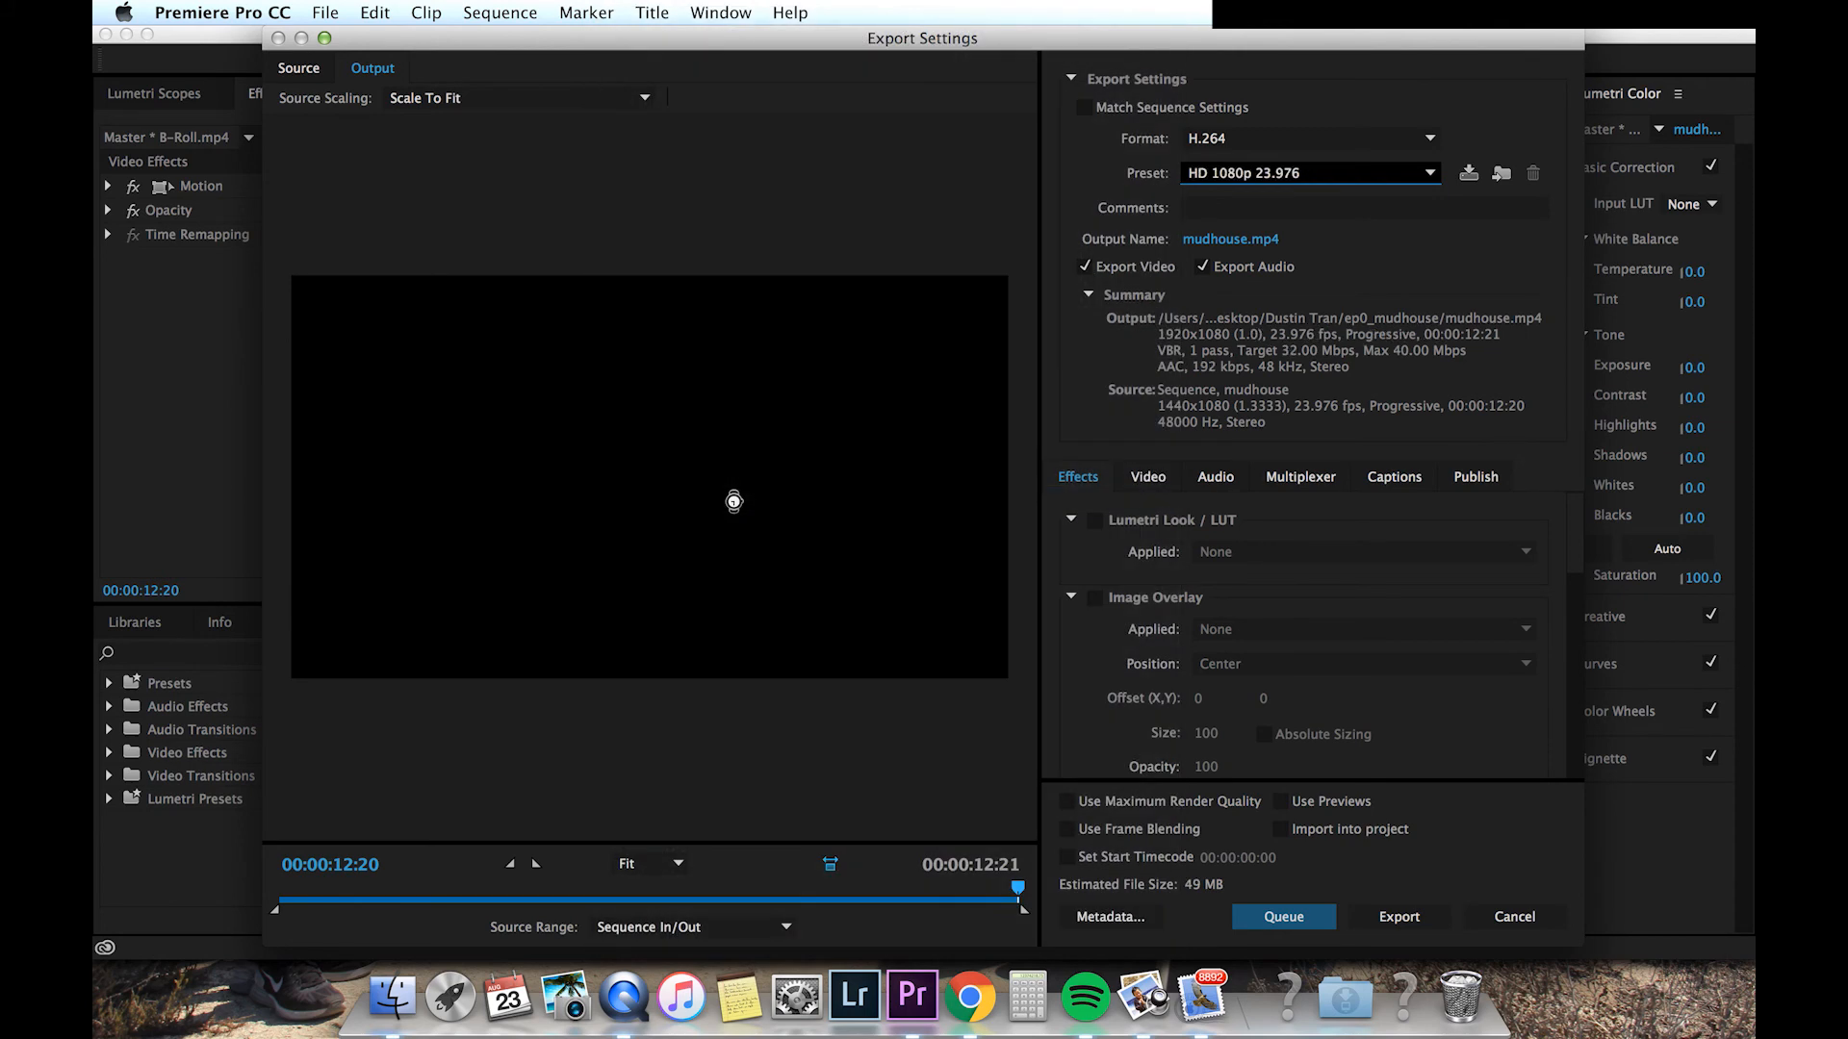
Step: Name the output file ep0_mudhouse and save it in the ep0_mudhouse project folder
left_click(1261, 241)
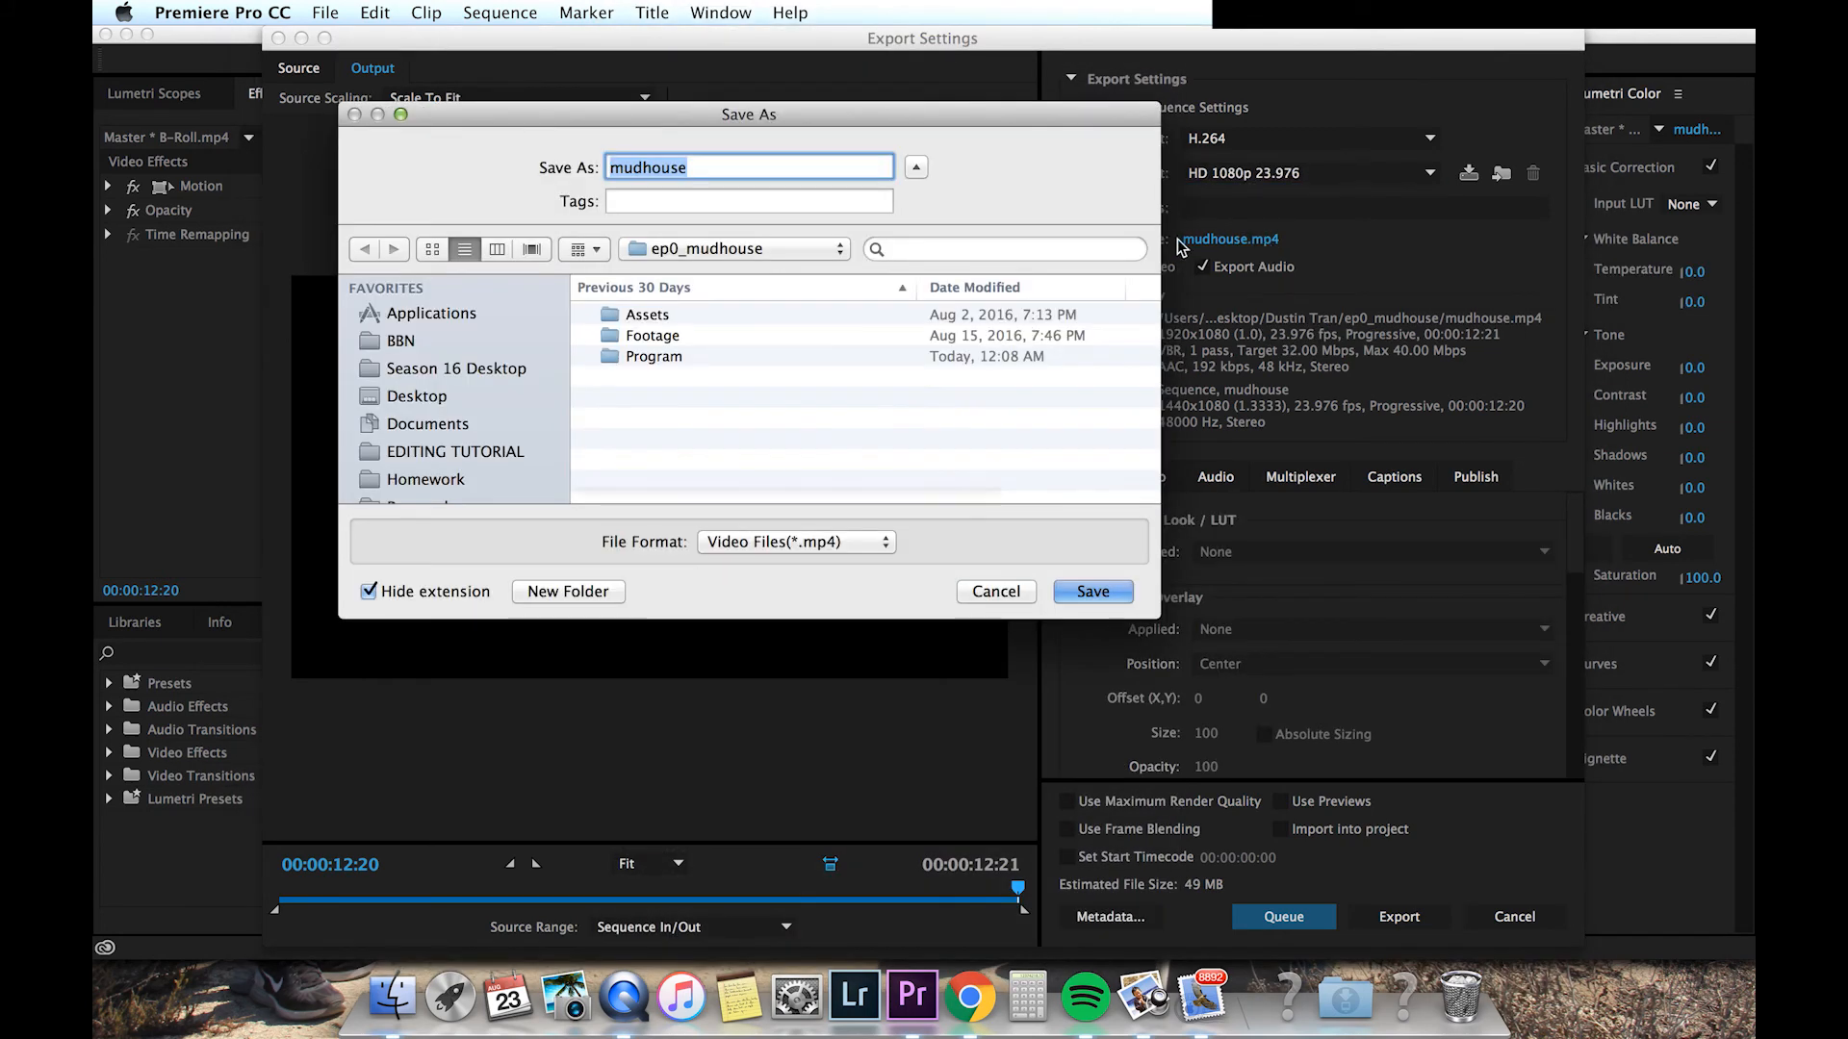
type("ep0_")
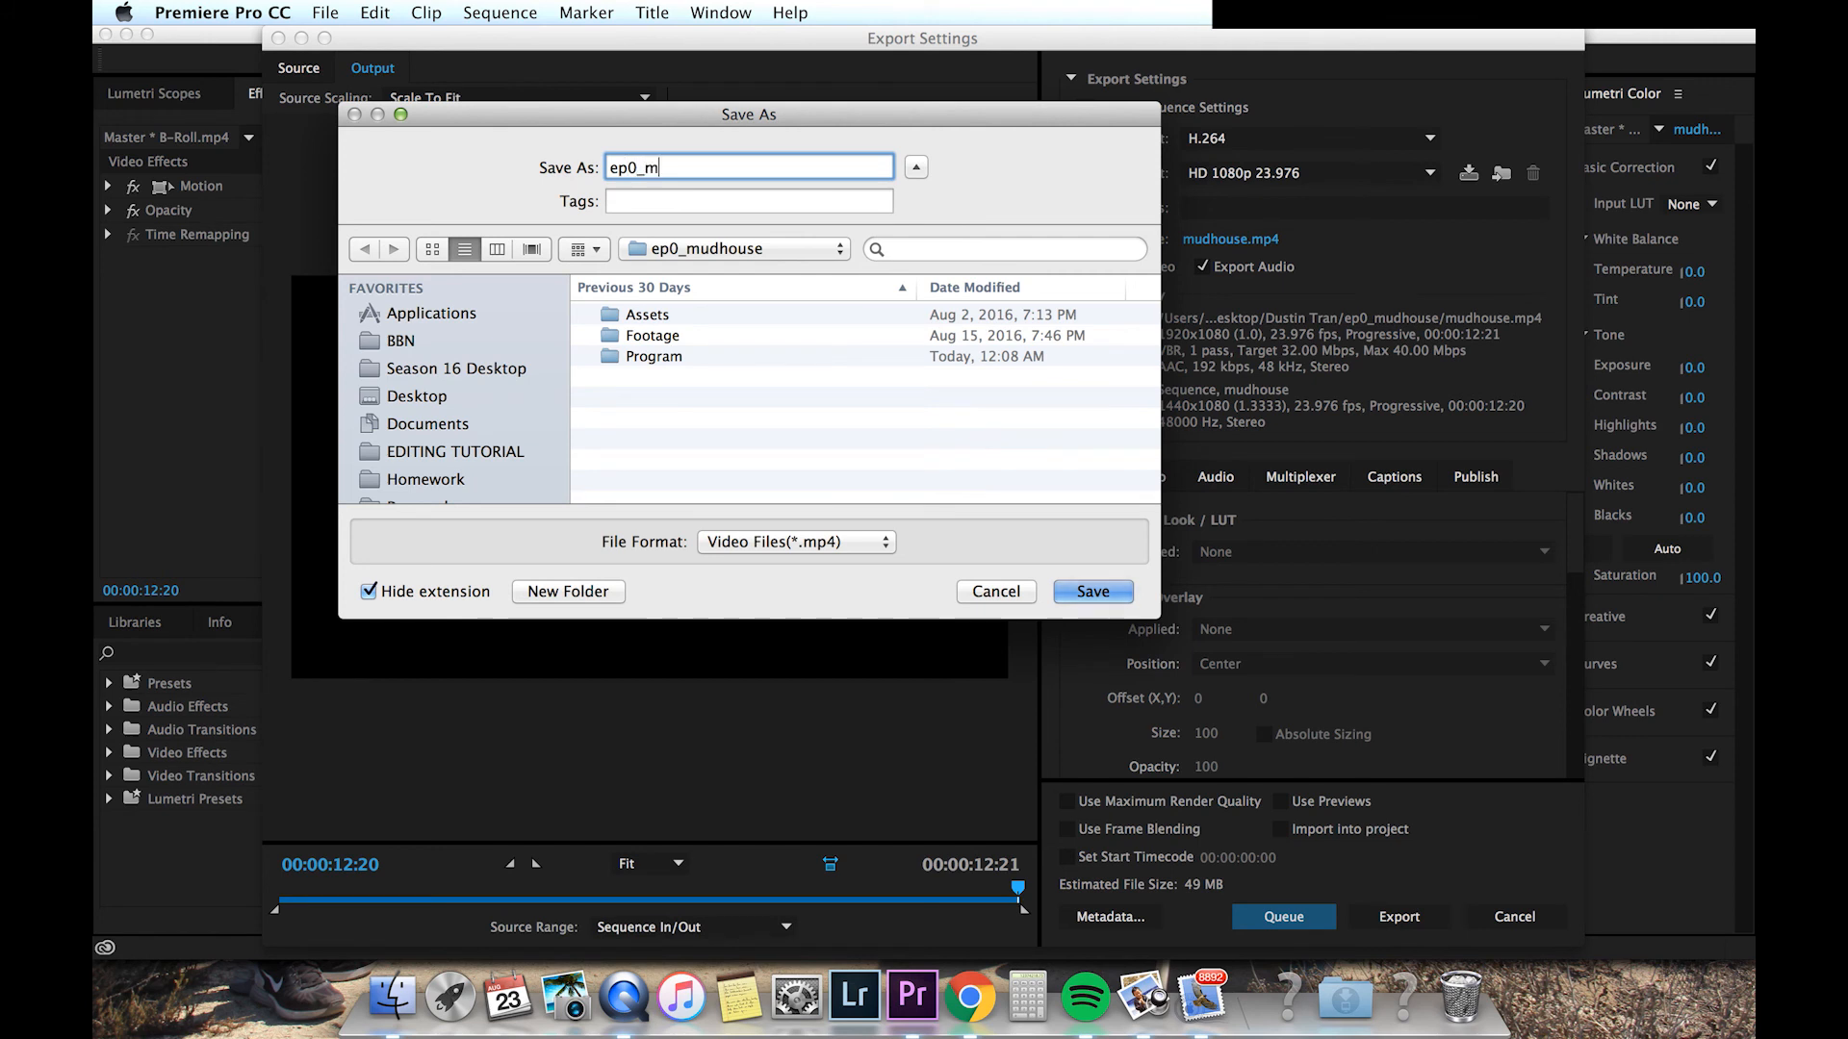
left_click(550, 371)
double_click(610, 314)
left_click(606, 325)
double_click(606, 325)
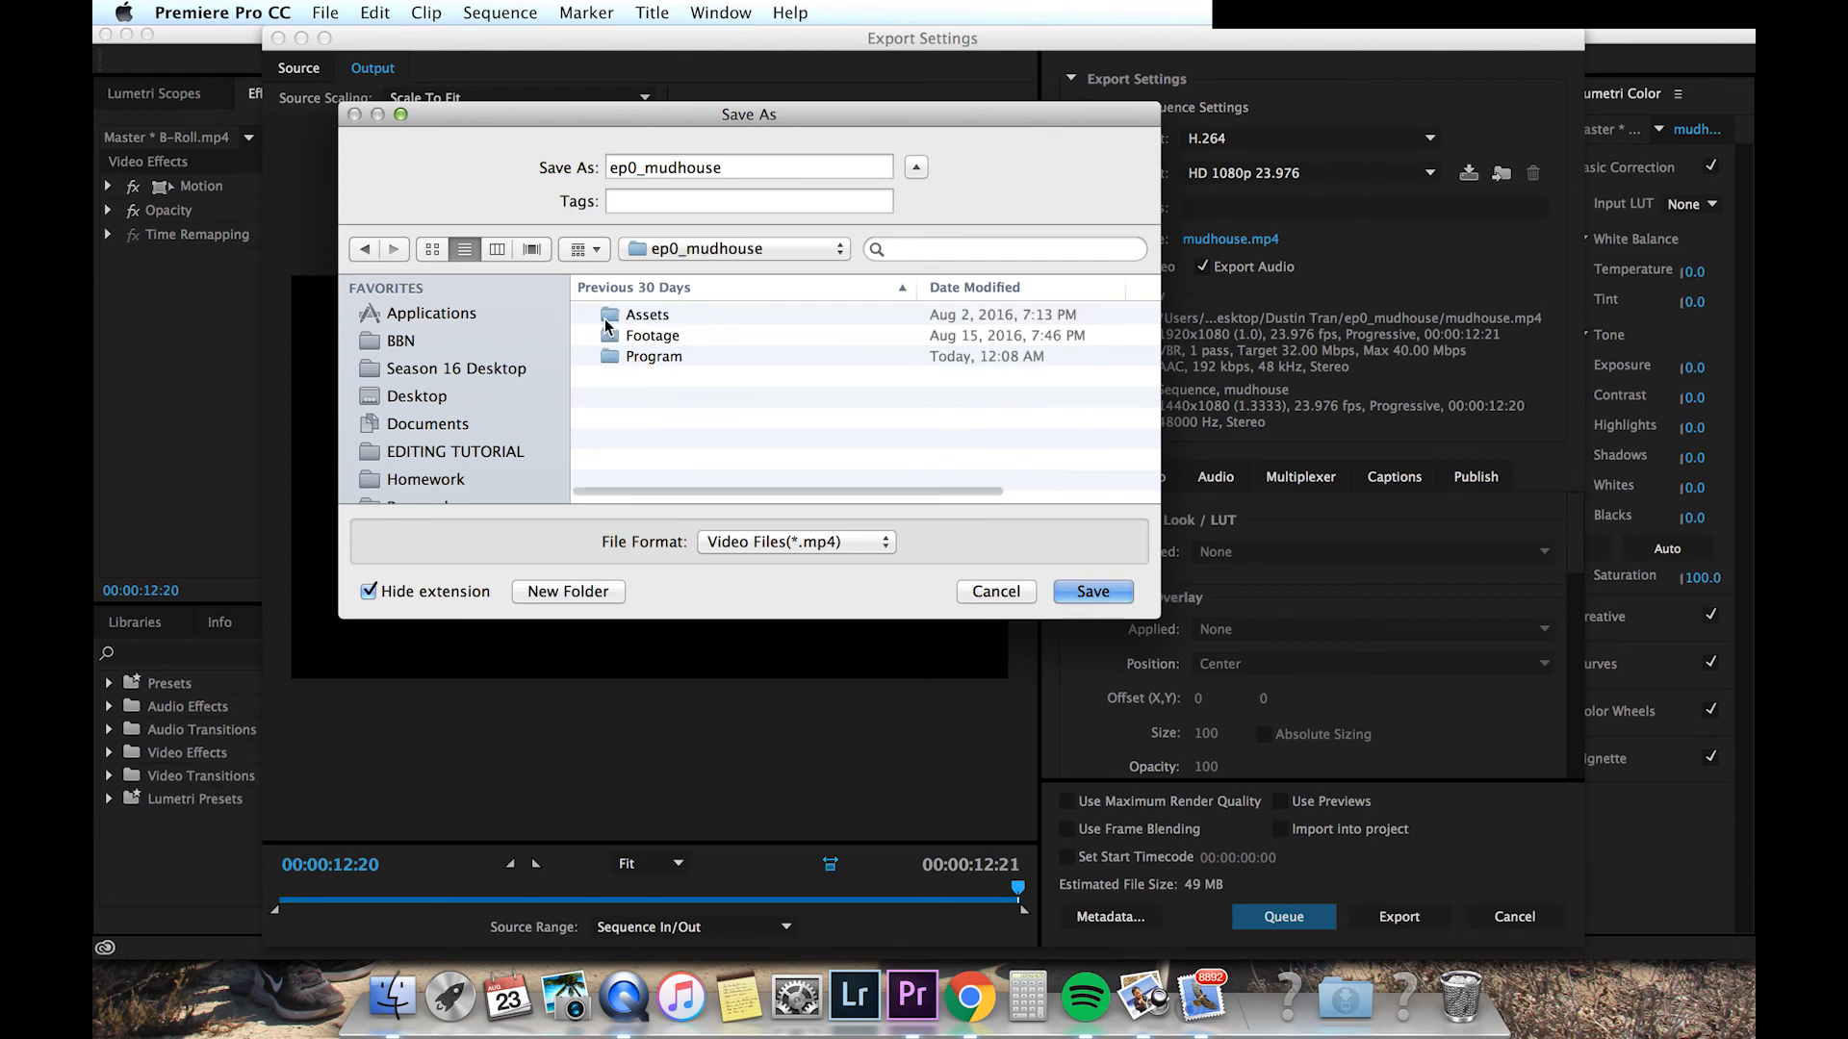
left_click(1074, 591)
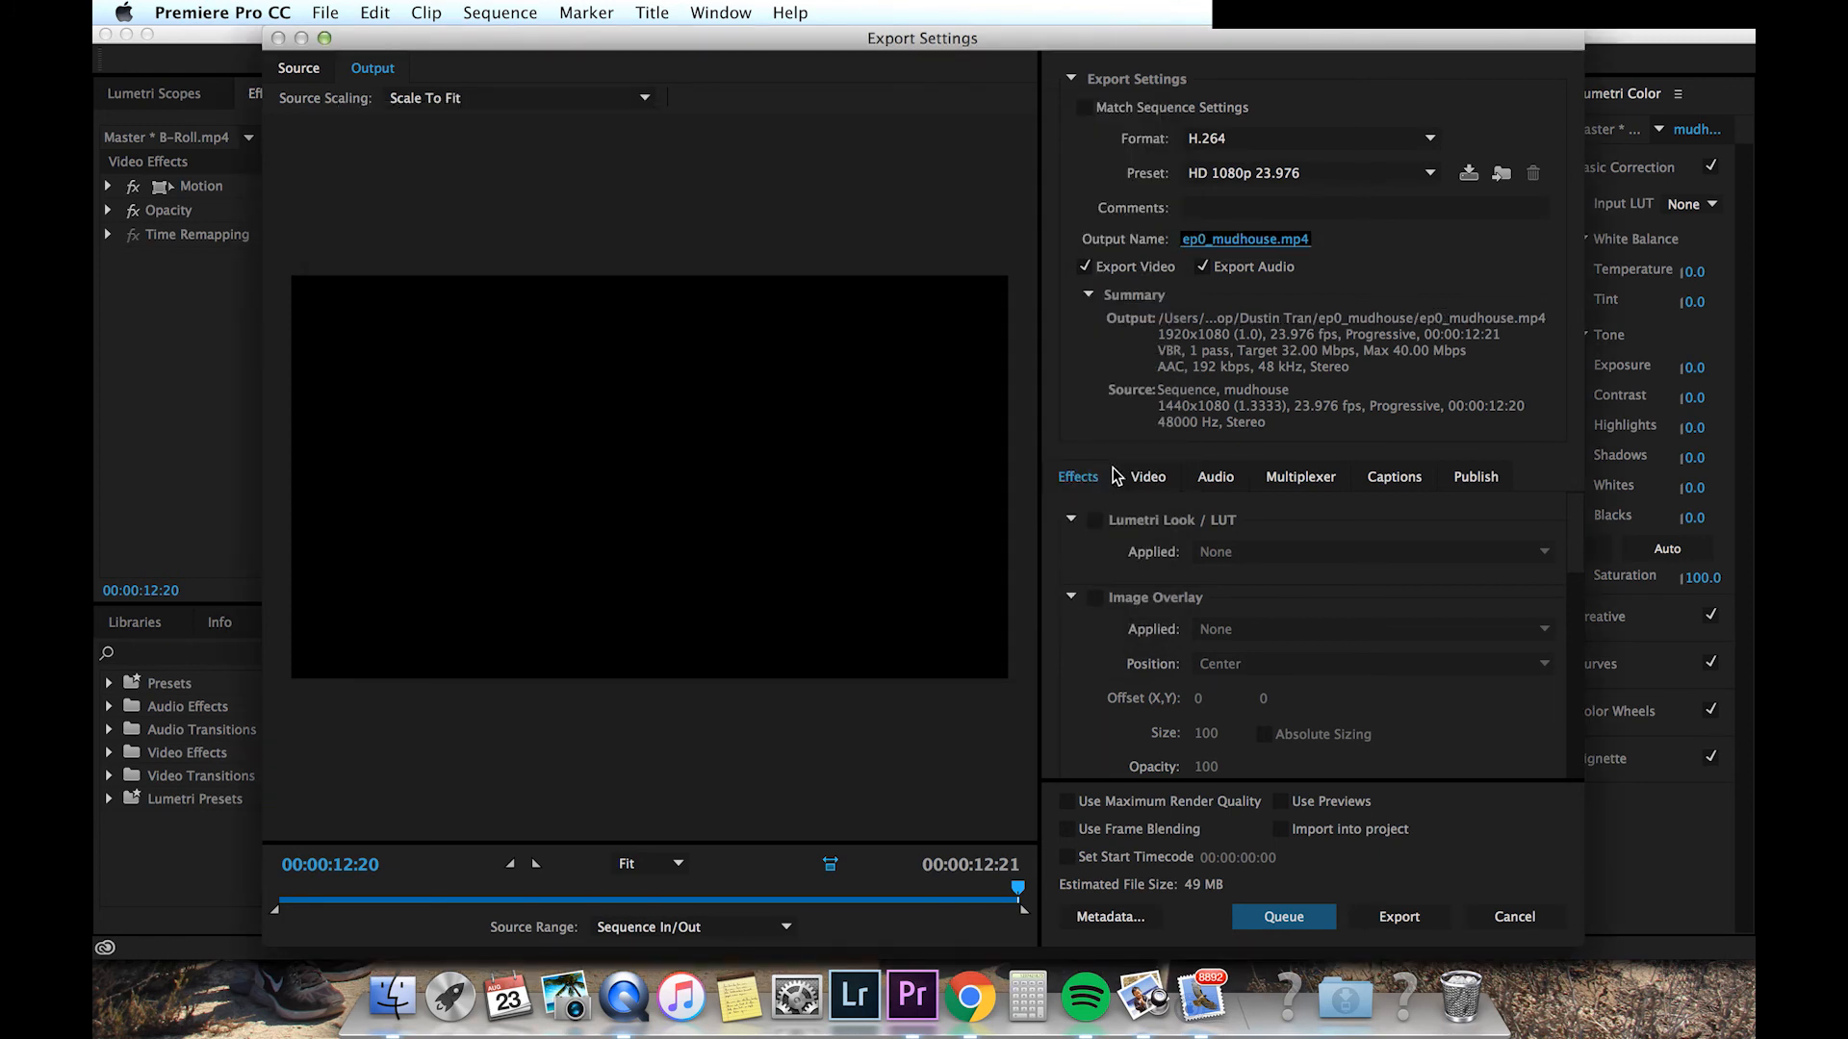
Step: Enable Use Maximum Render Quality and Use Previews, then export the video
left_click(1068, 801)
left_click(1280, 800)
left_click(1393, 919)
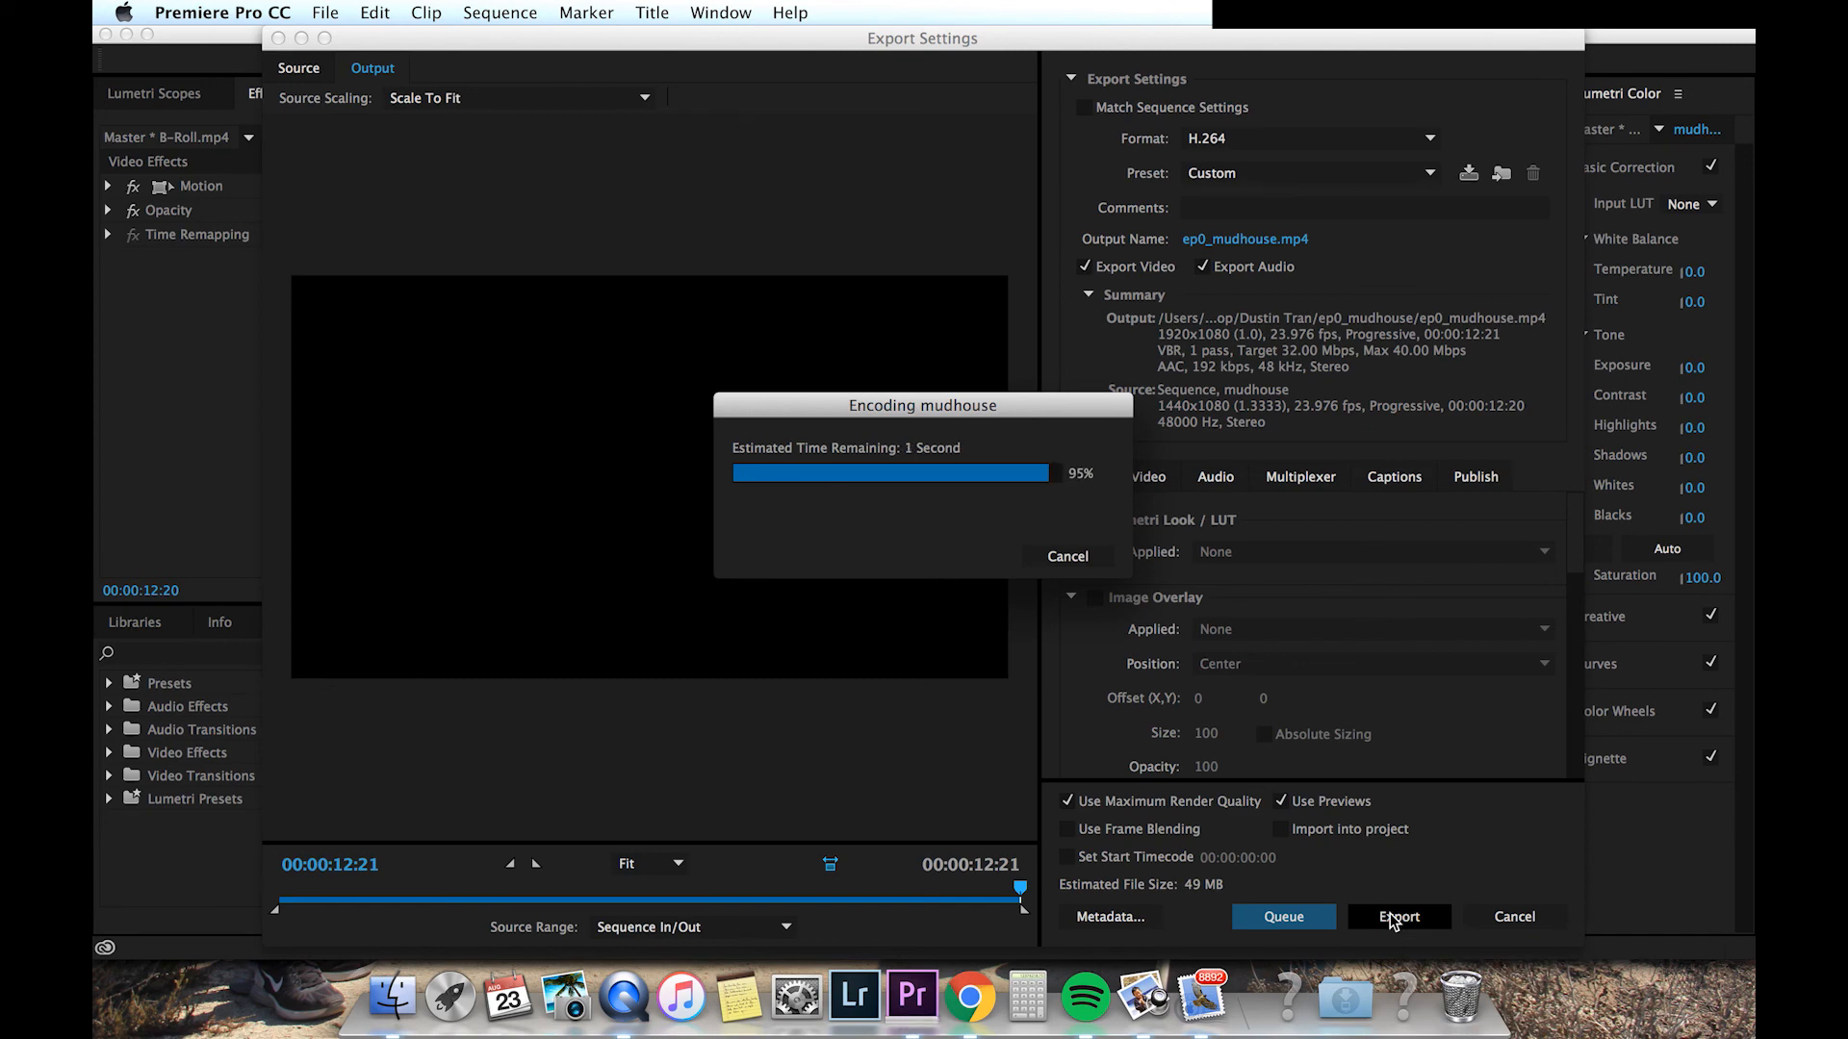
Step: Locate the exported ep0_mudhouse.mp4 in Finder and preview it with Quick Look
left_click(392, 998)
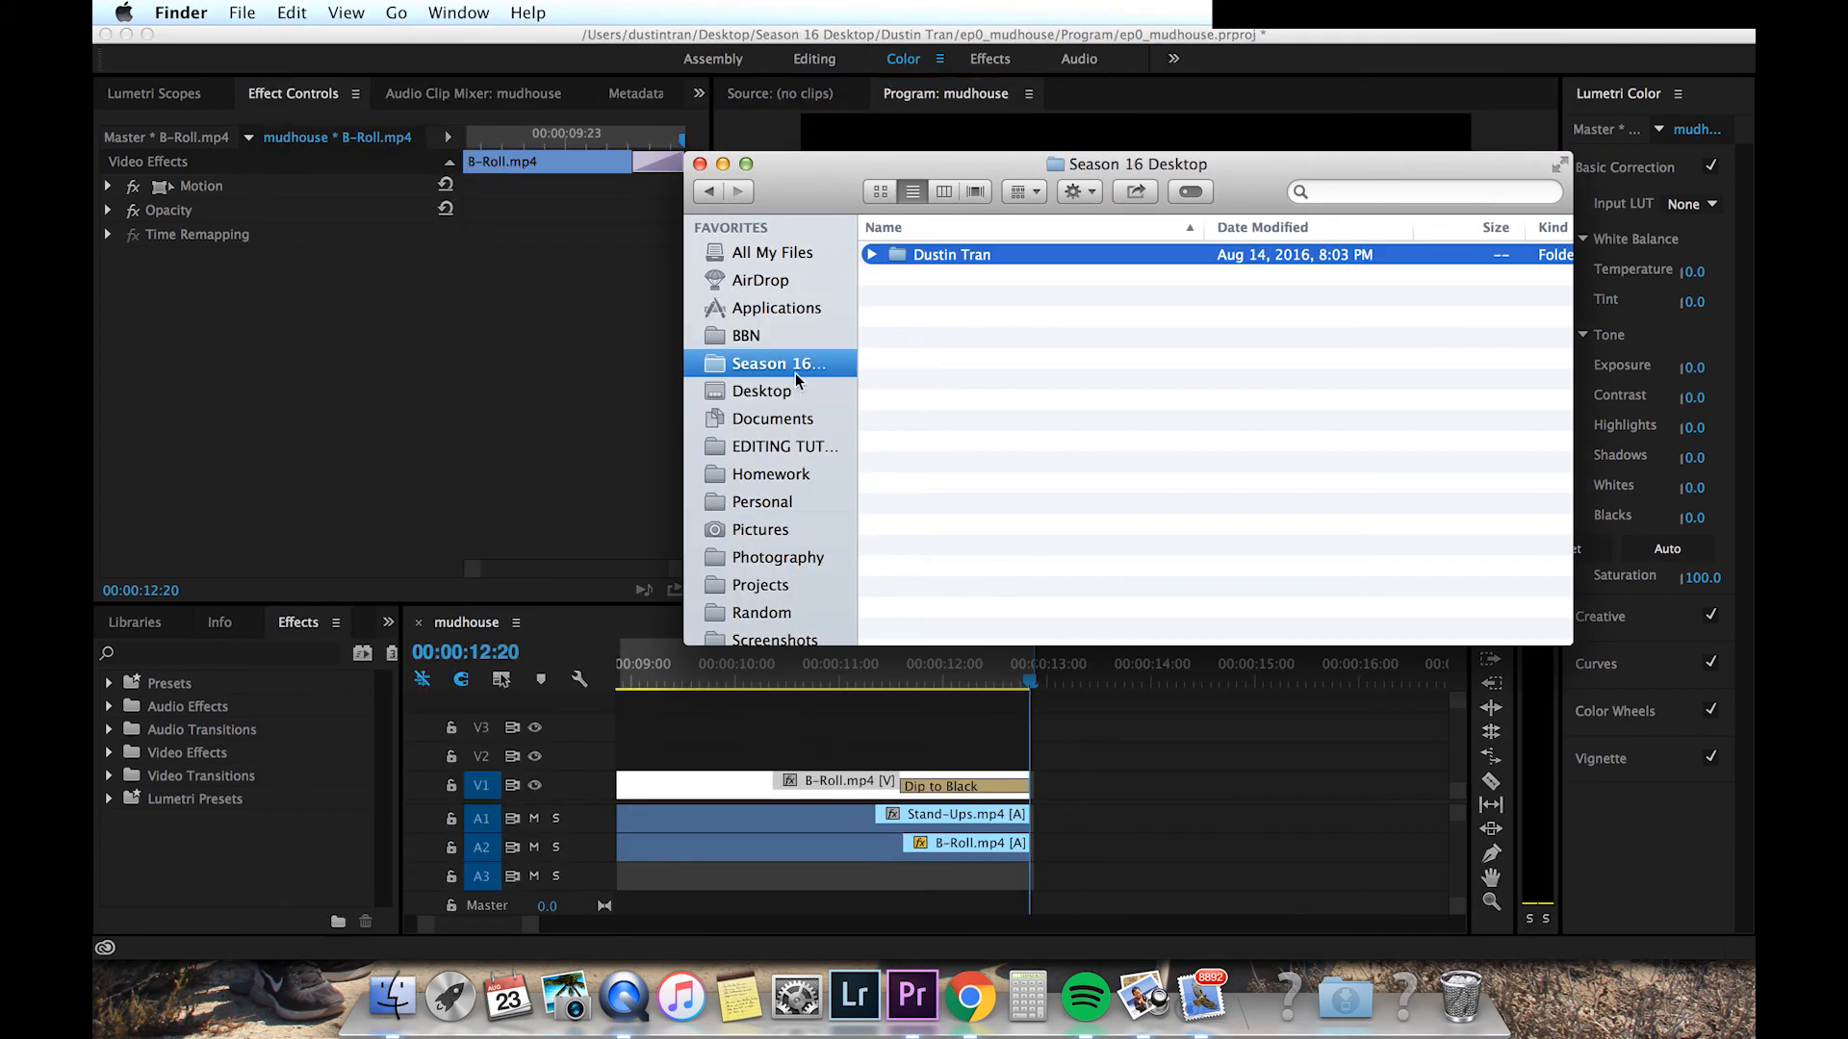
left_click(871, 254)
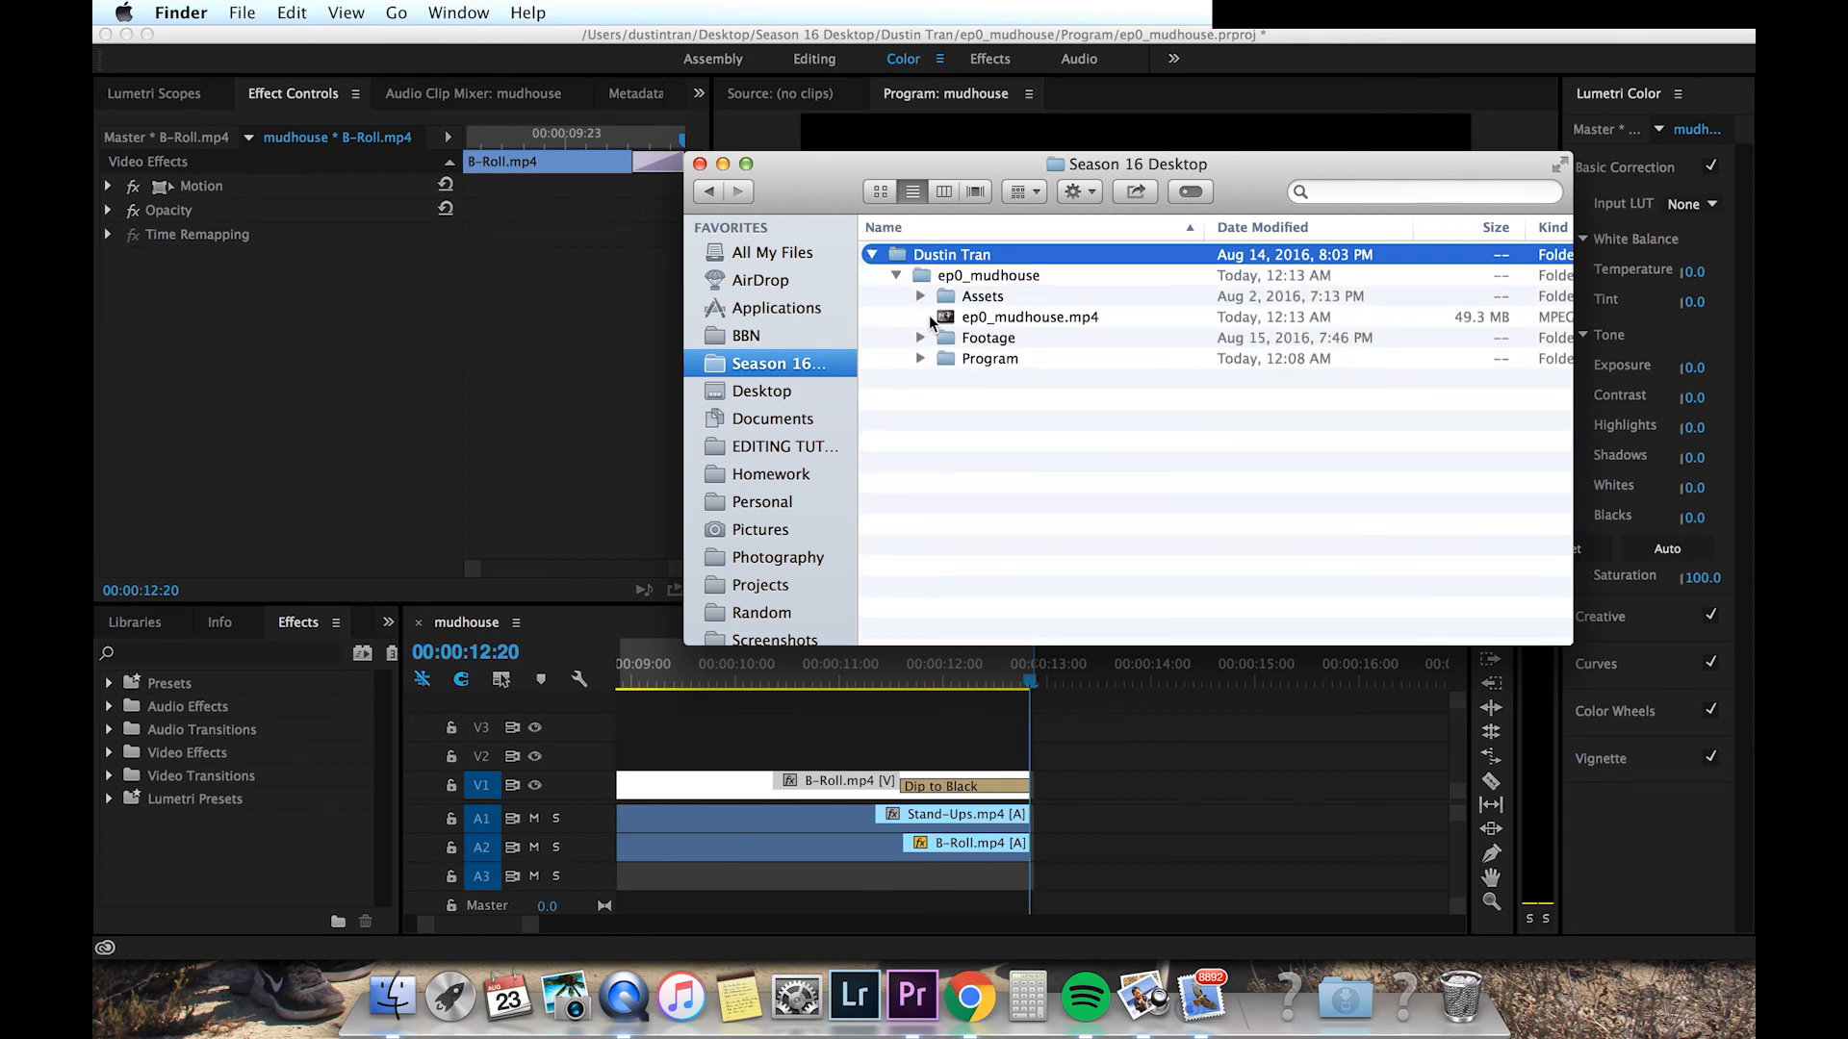
left_click(932, 320)
key("space")
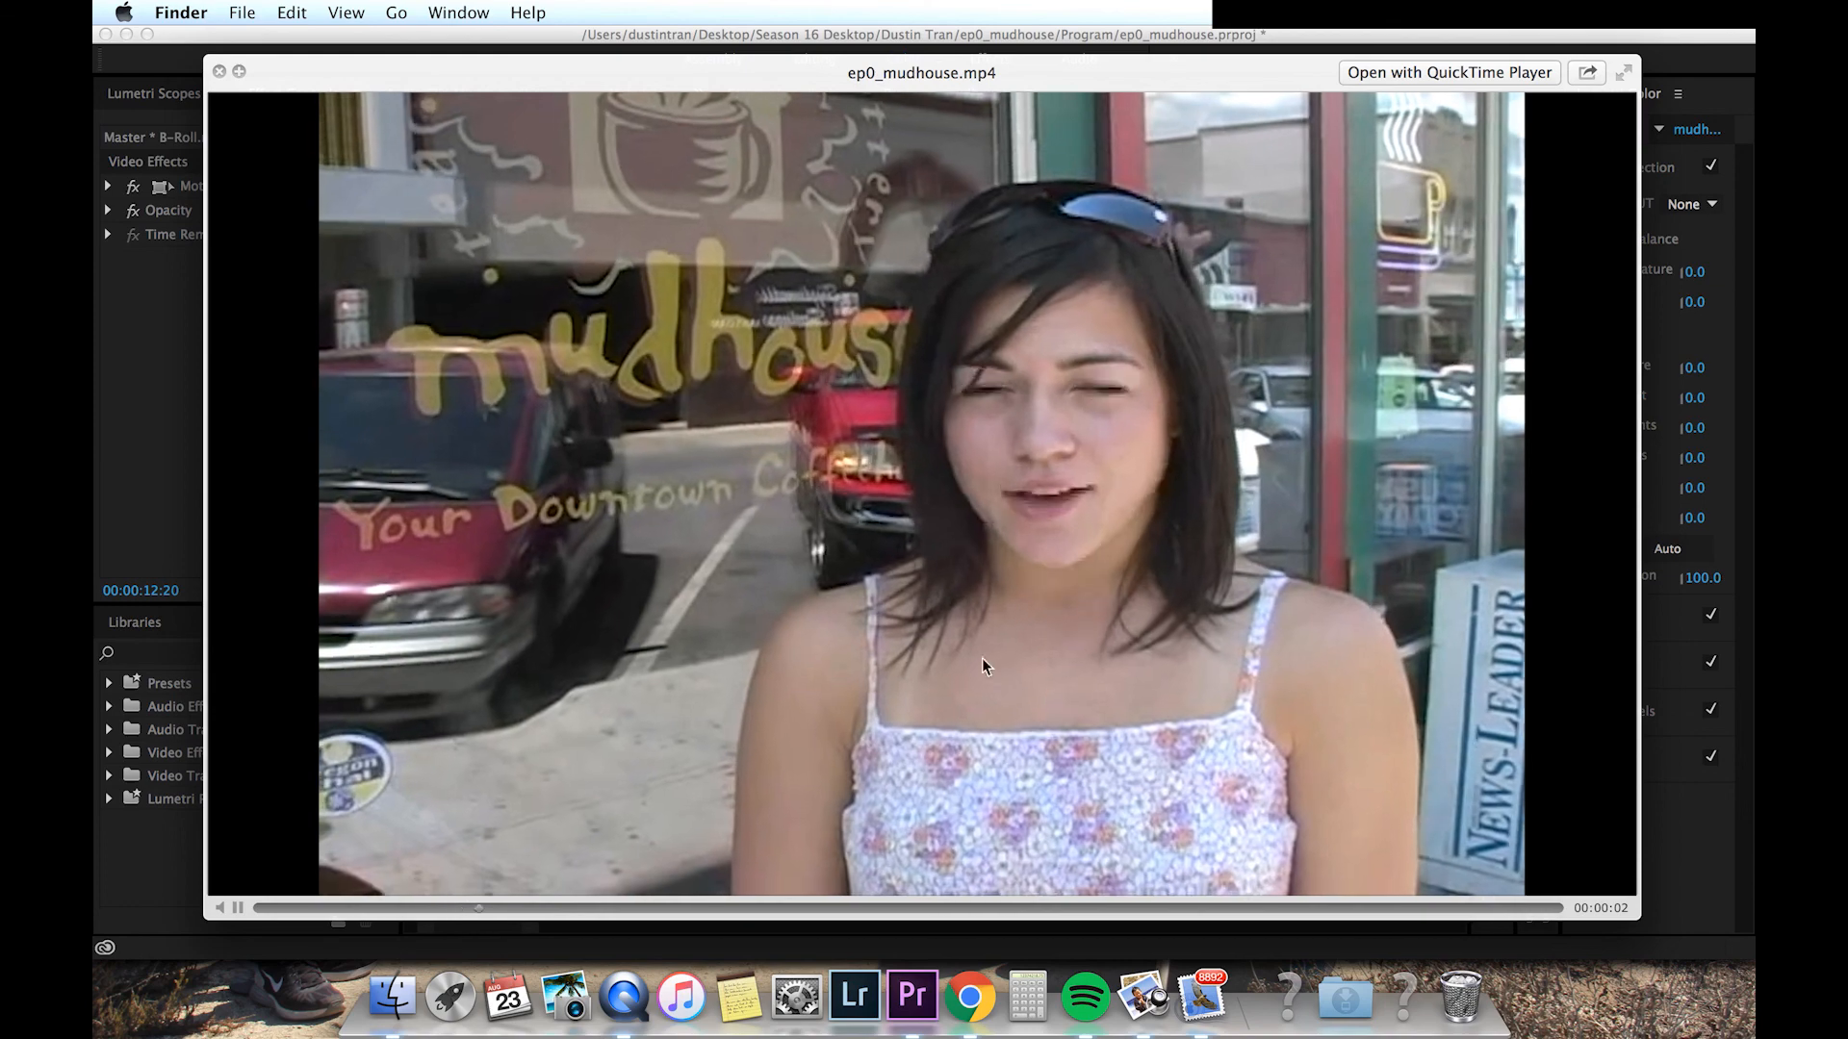
left_click(1320, 907)
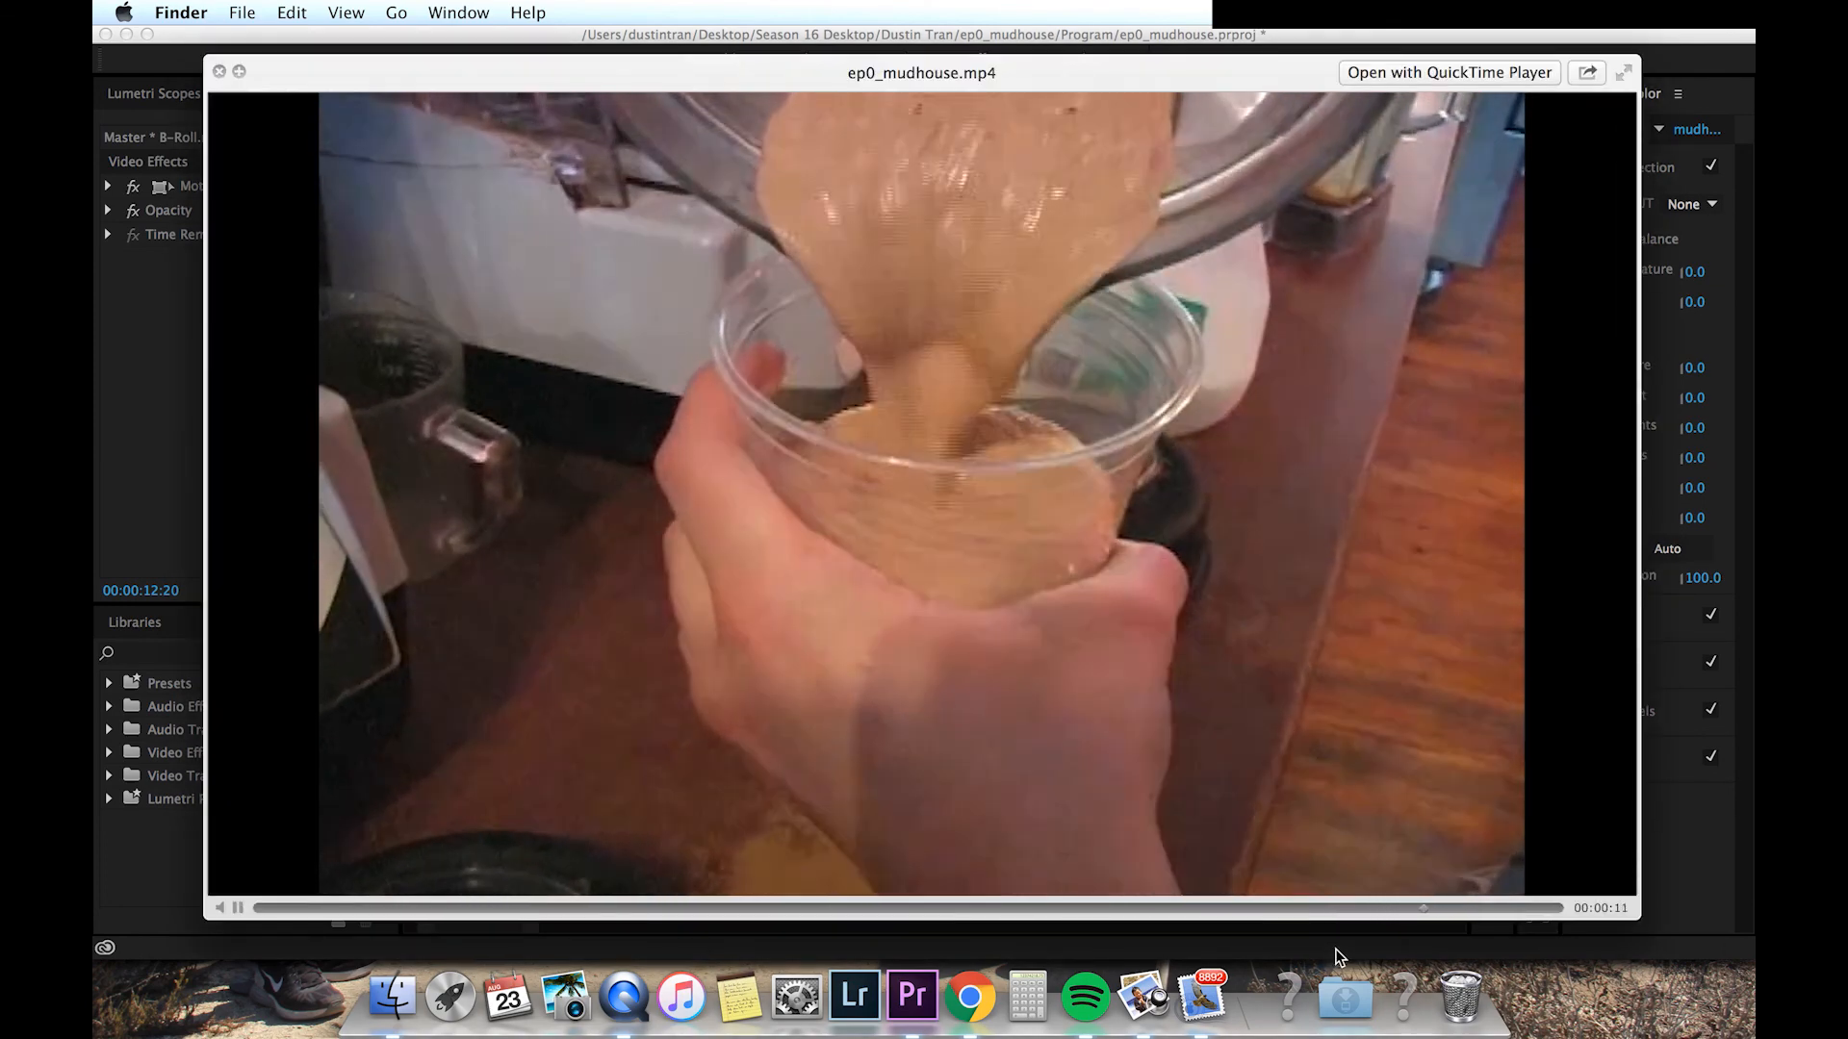
key("space")
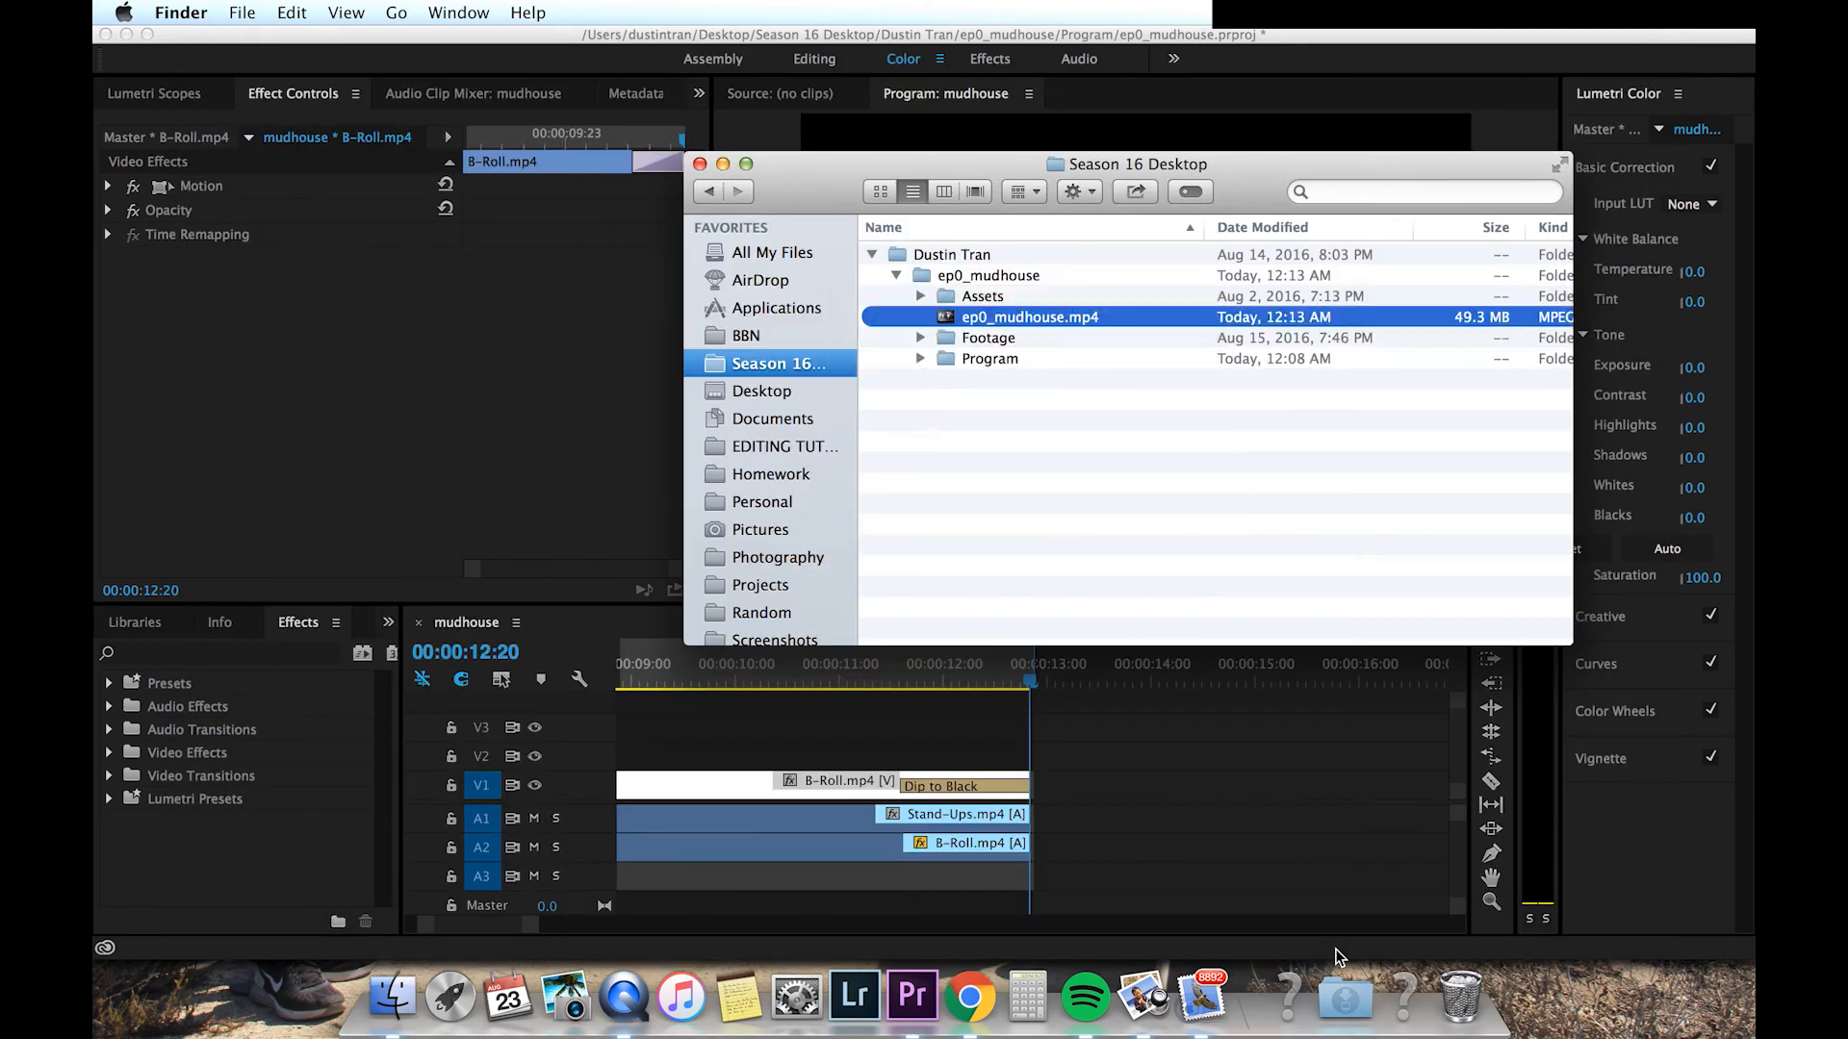